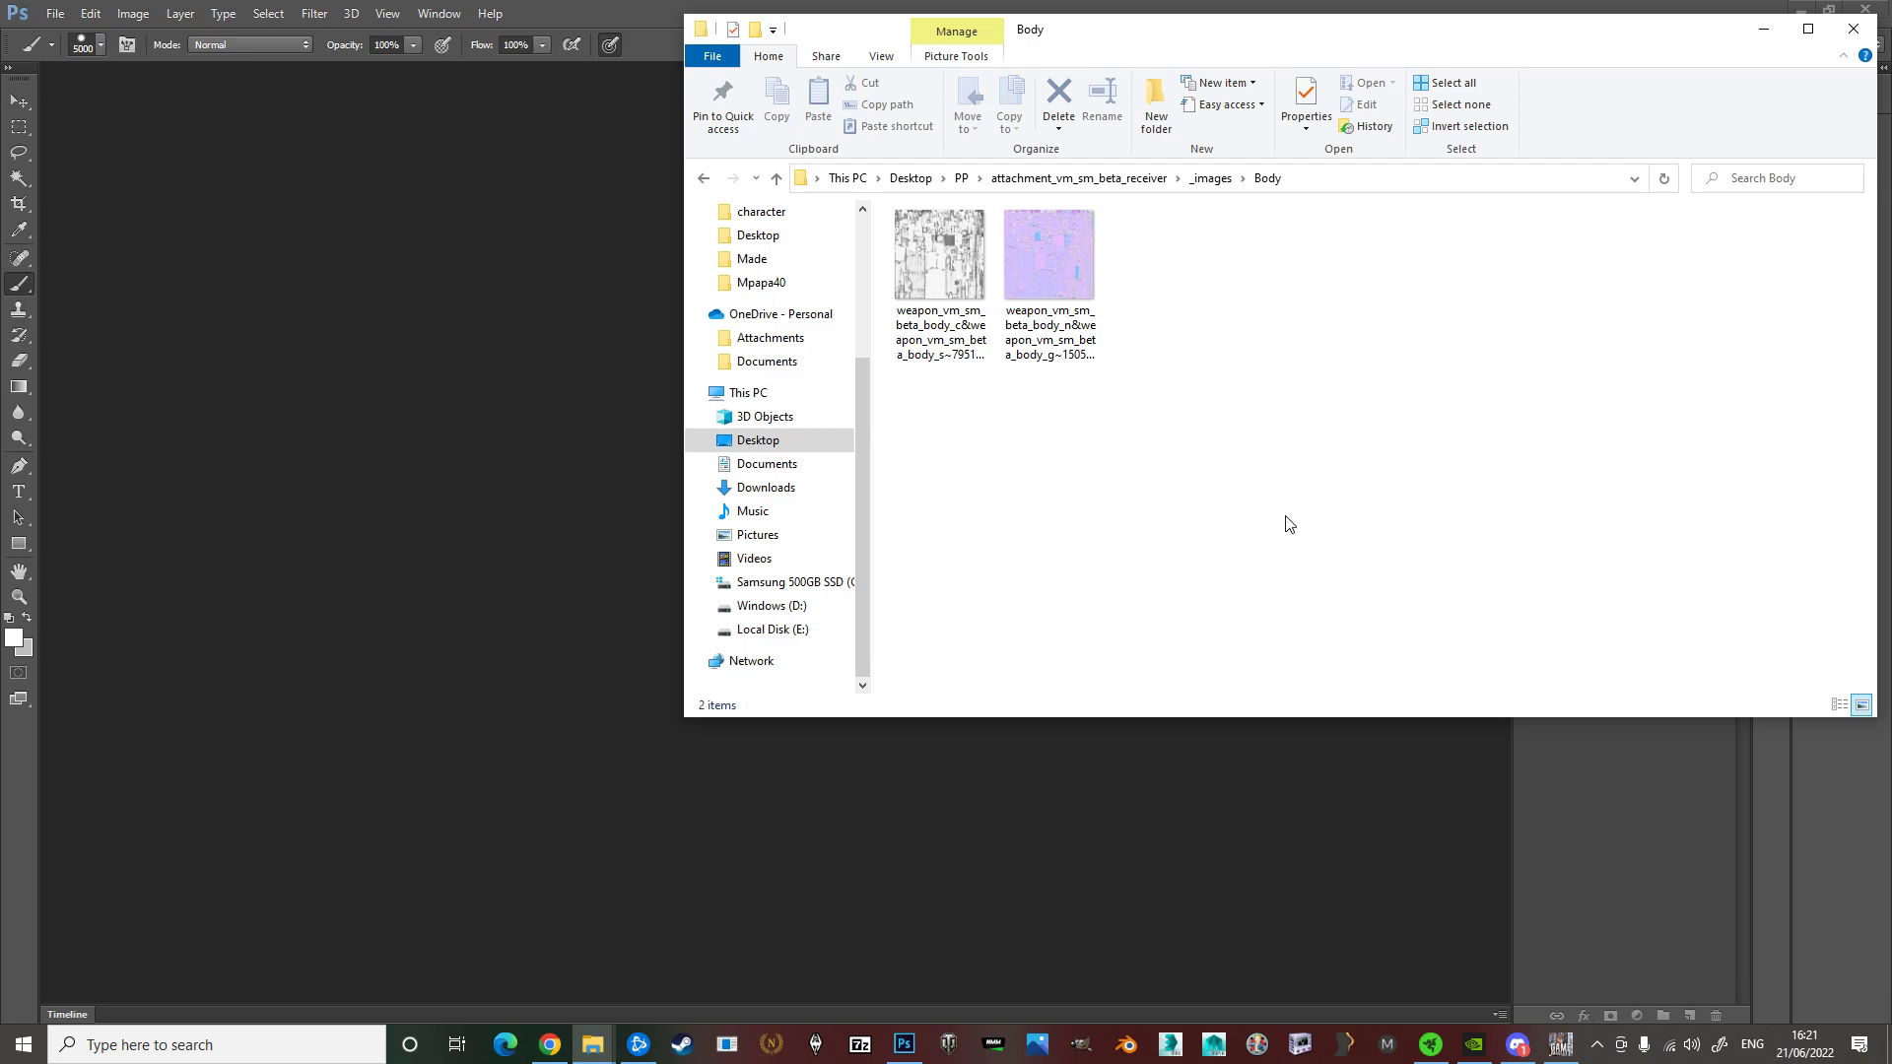
Launch the GameImageUtil texture converter and position its window
{"action": "left_click", "coordinate": [1286, 523]}
{"action": "left_click", "coordinate": [1560, 1044]}
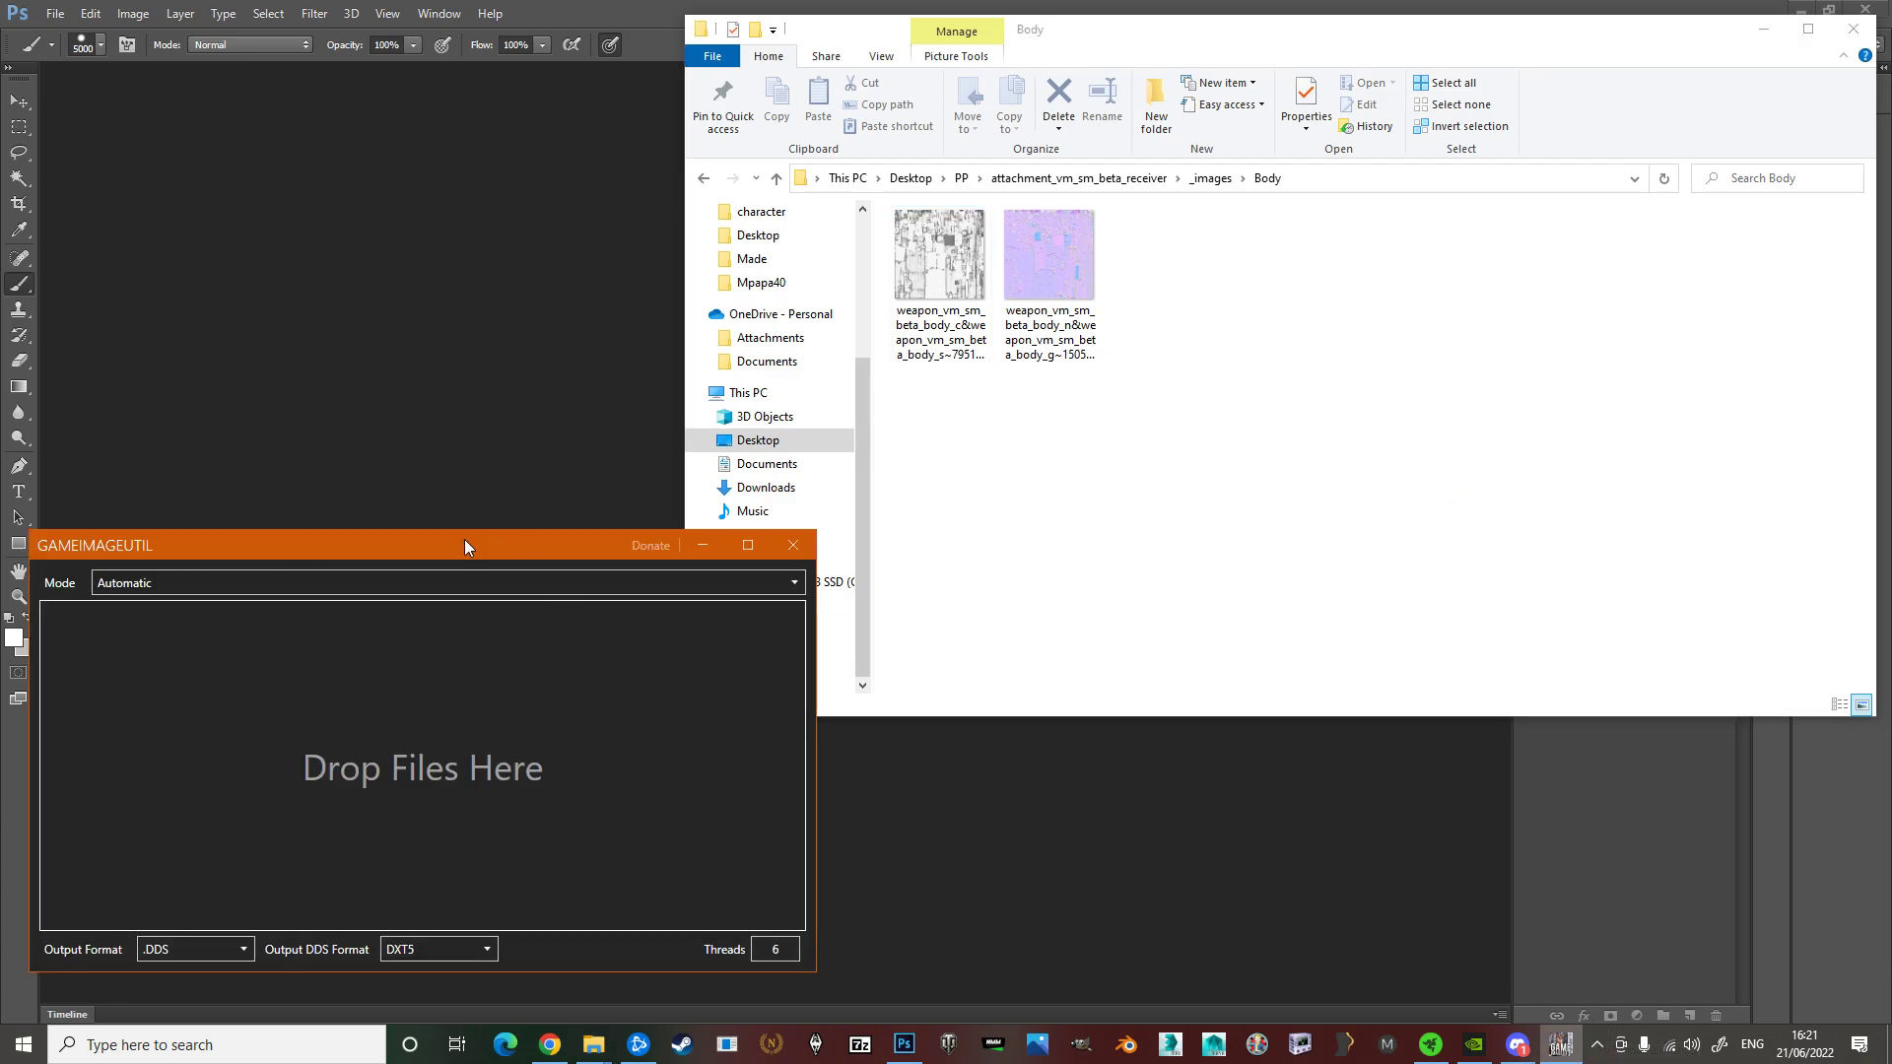
{"action": "left_click_drag", "start_coordinate": [467, 542], "coordinate": [500, 553]}
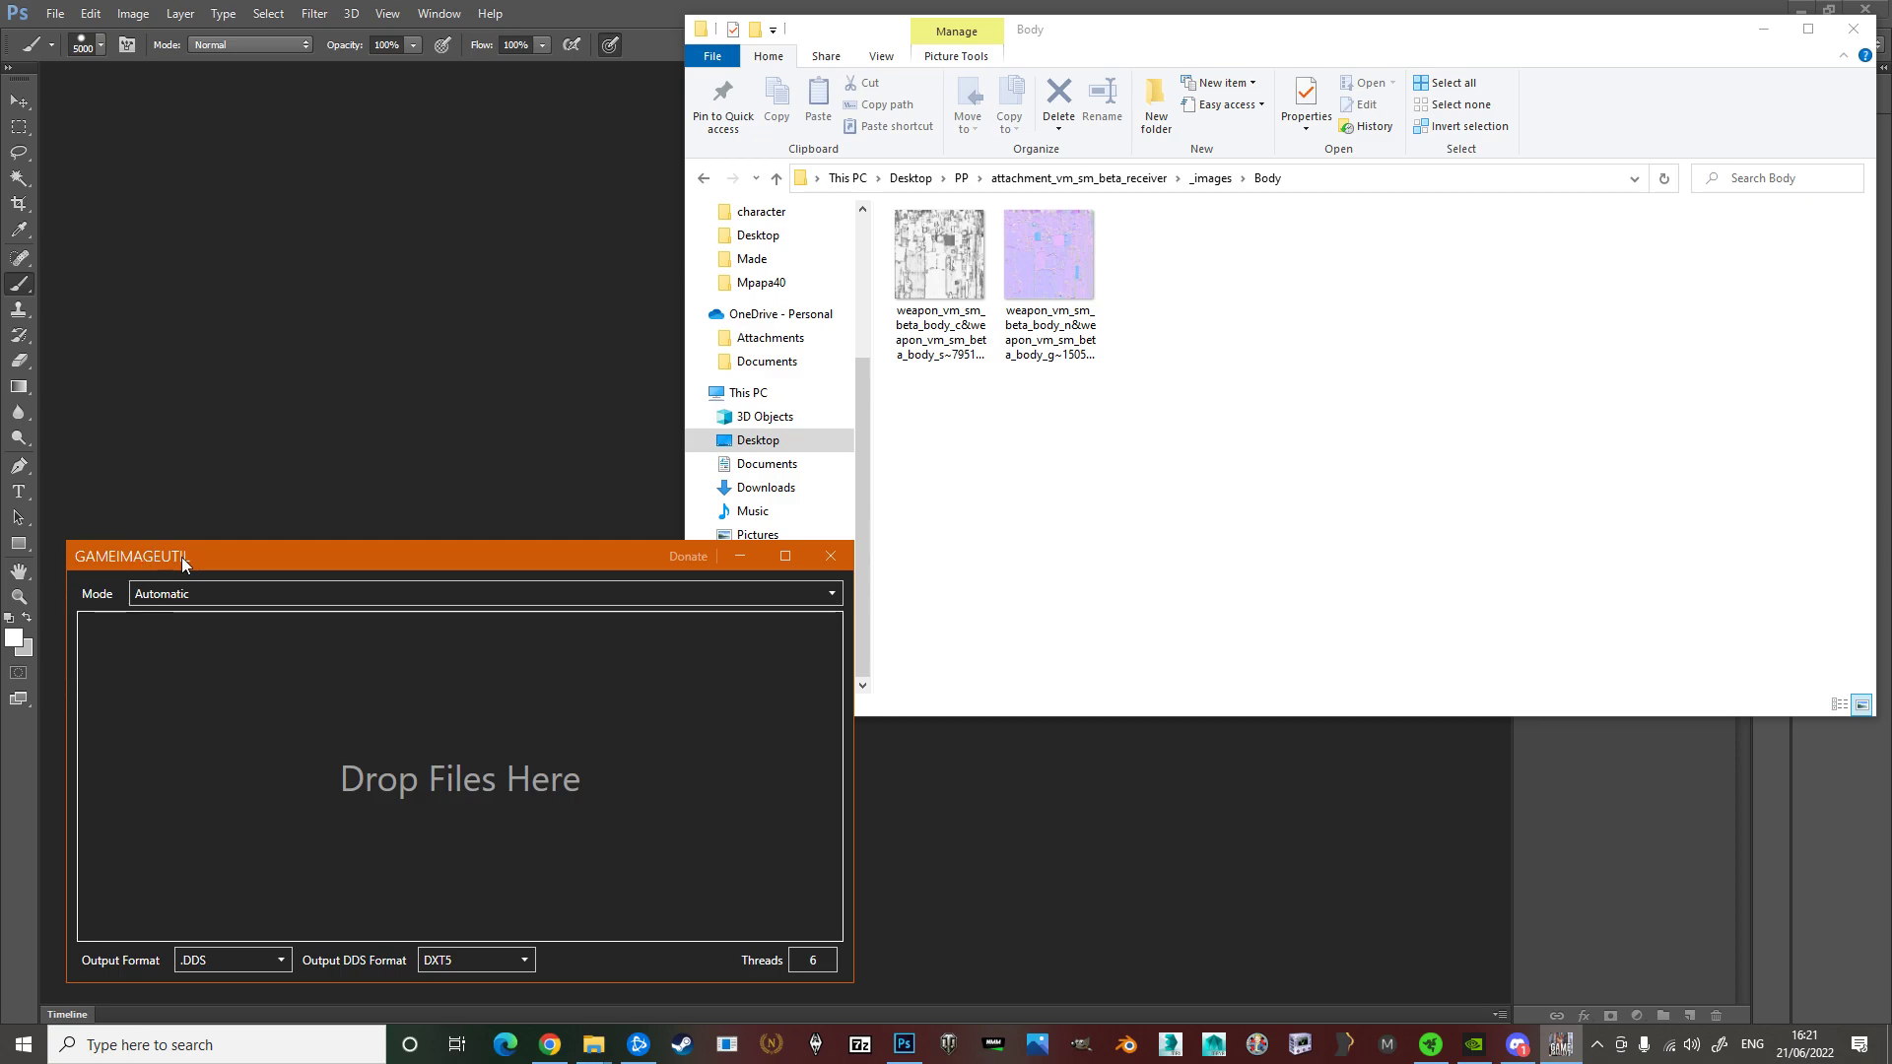
{"action": "mouse_move", "coordinate": [138, 551]}
{"action": "left_mouse_down"}
{"action": "mouse_move", "coordinate": [164, 540]}
{"action": "mouse_move", "coordinate": [147, 559]}
{"action": "left_mouse_up"}
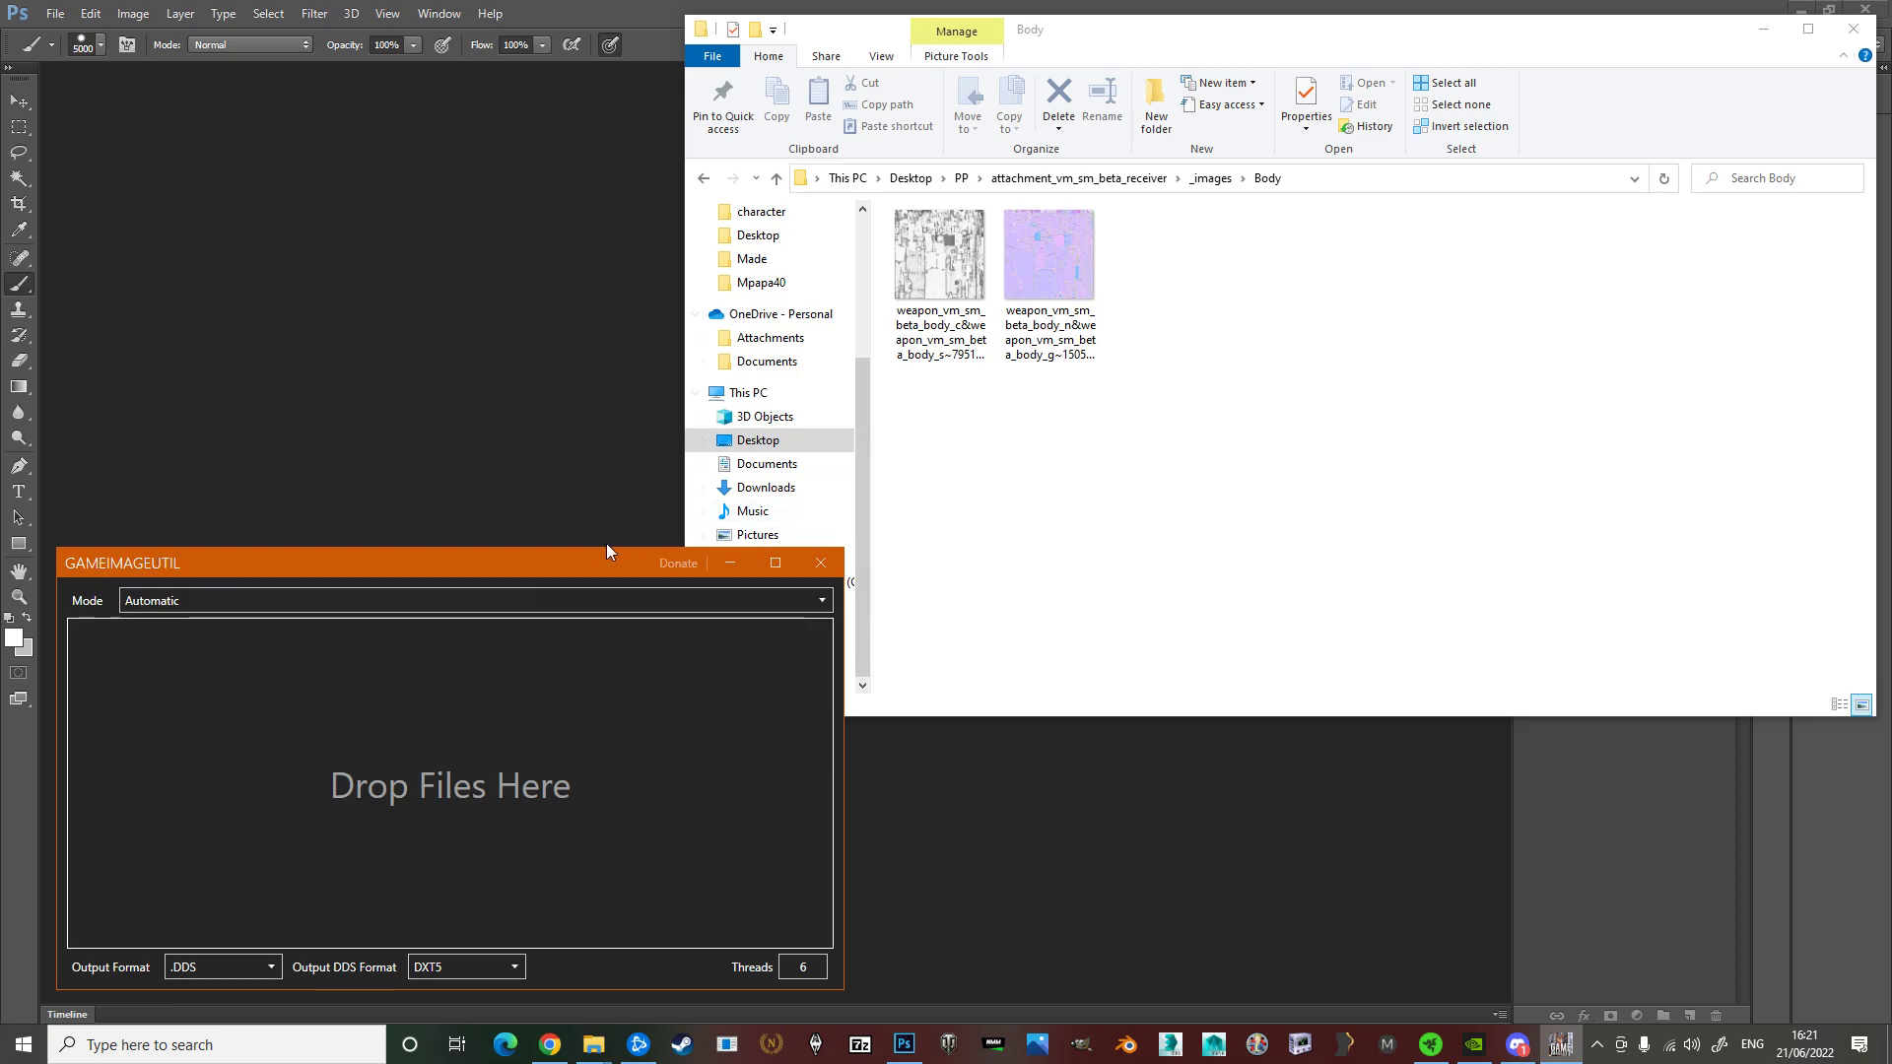
Keep Mode on Automatic and convert both body textures by dropping them onto the converter
{"action": "left_click", "coordinate": [536, 597]}
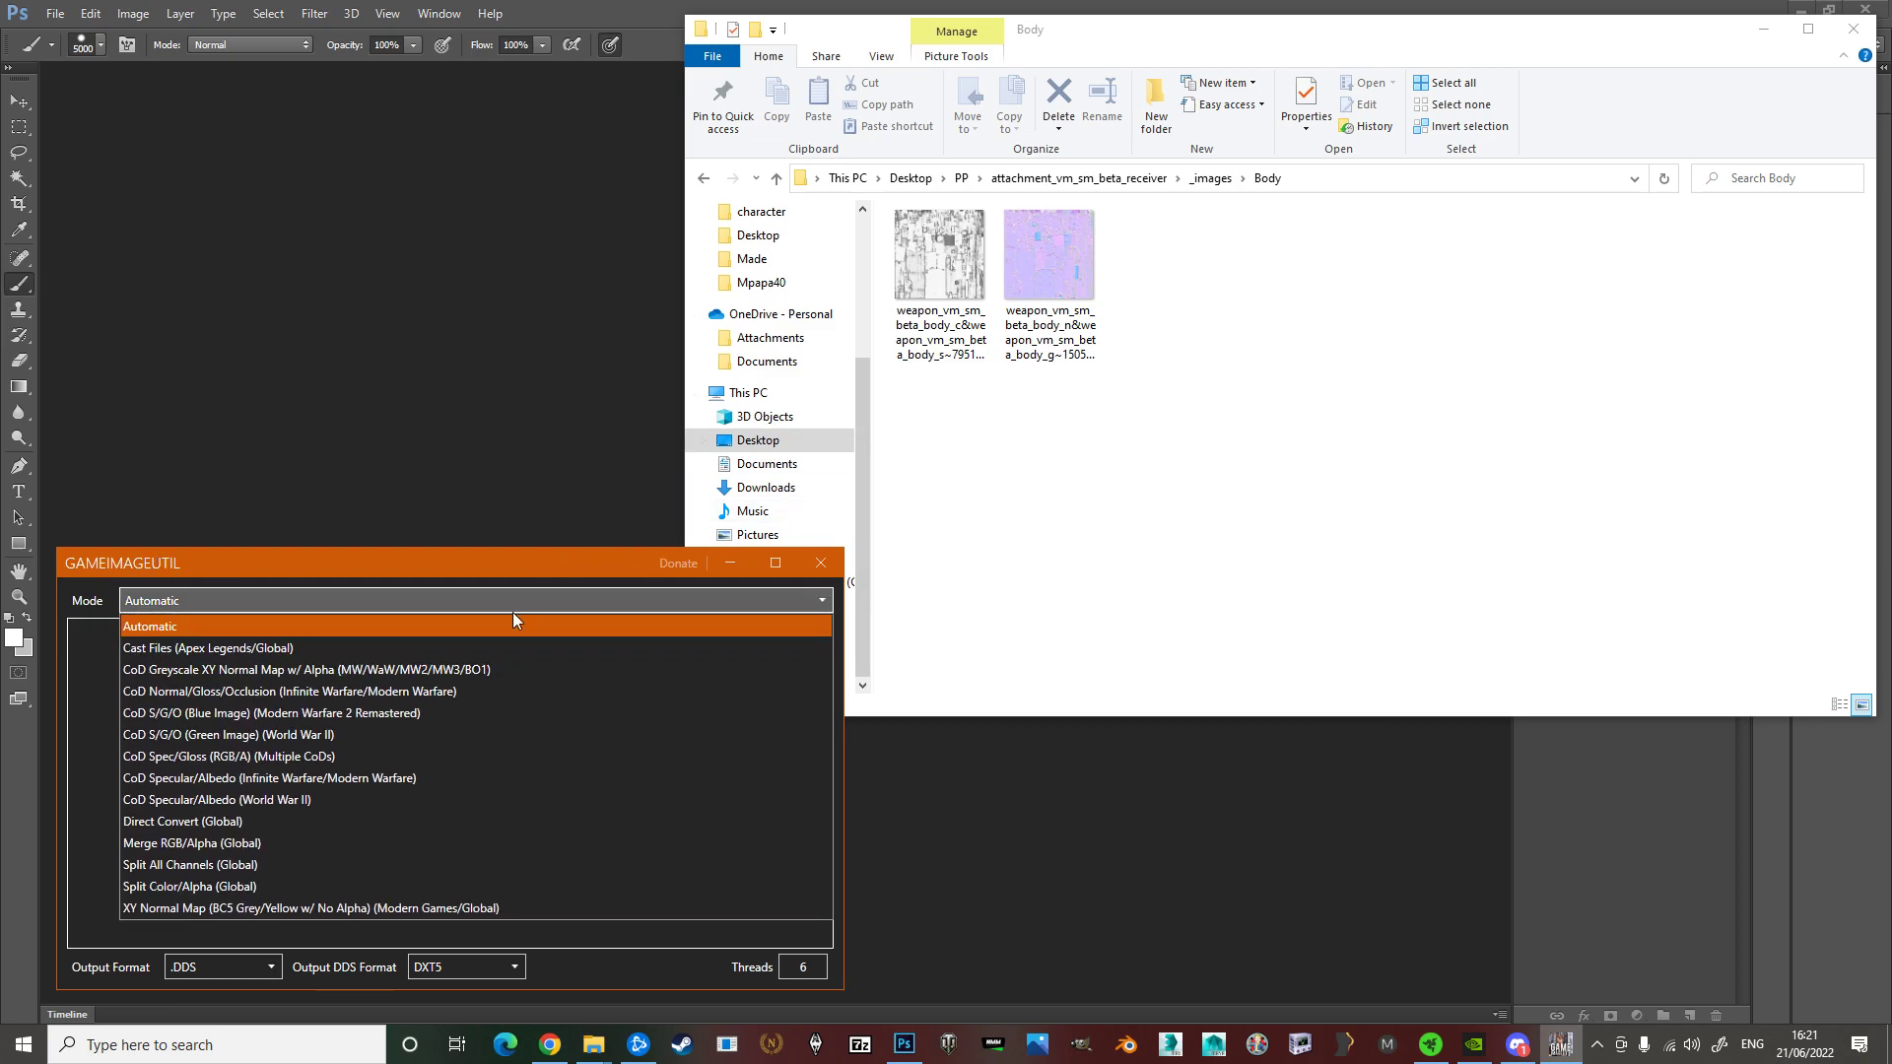
{"action": "left_click", "coordinate": [503, 620]}
{"action": "left_click", "coordinate": [495, 612]}
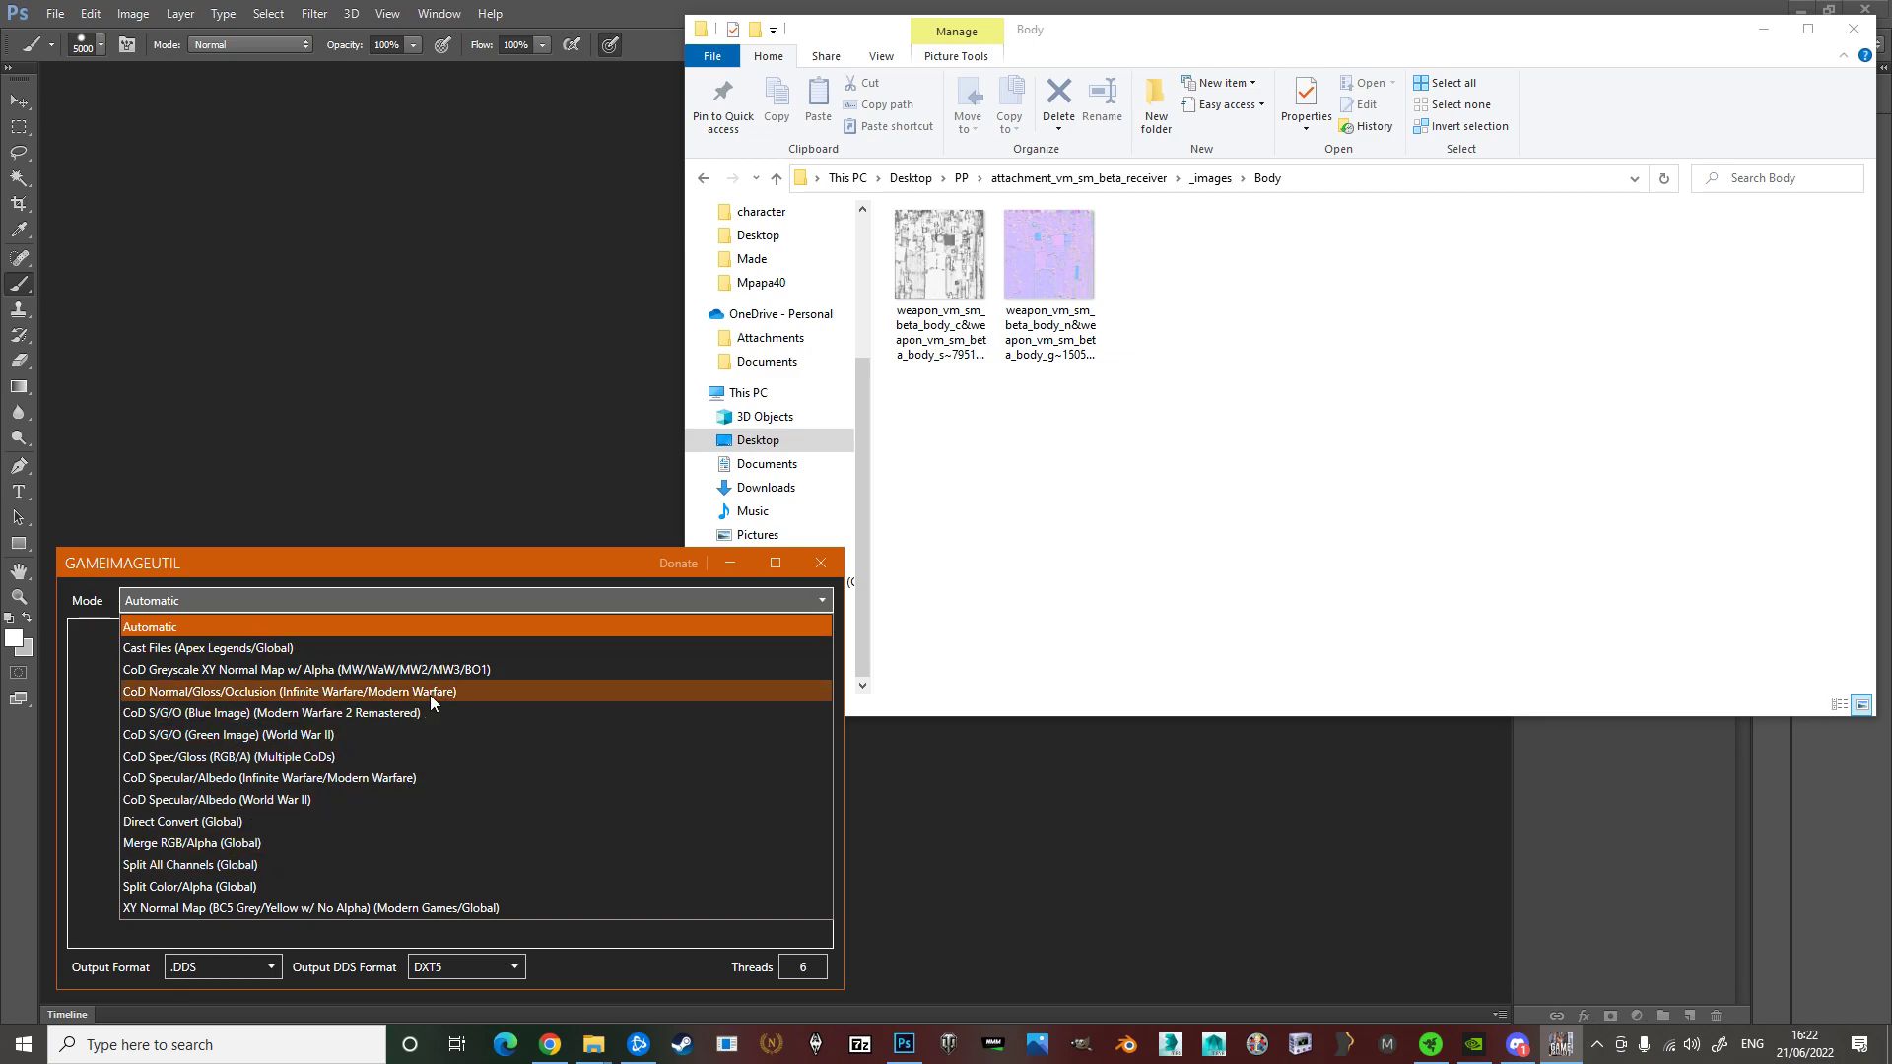
{"action": "left_click", "coordinate": [160, 631]}
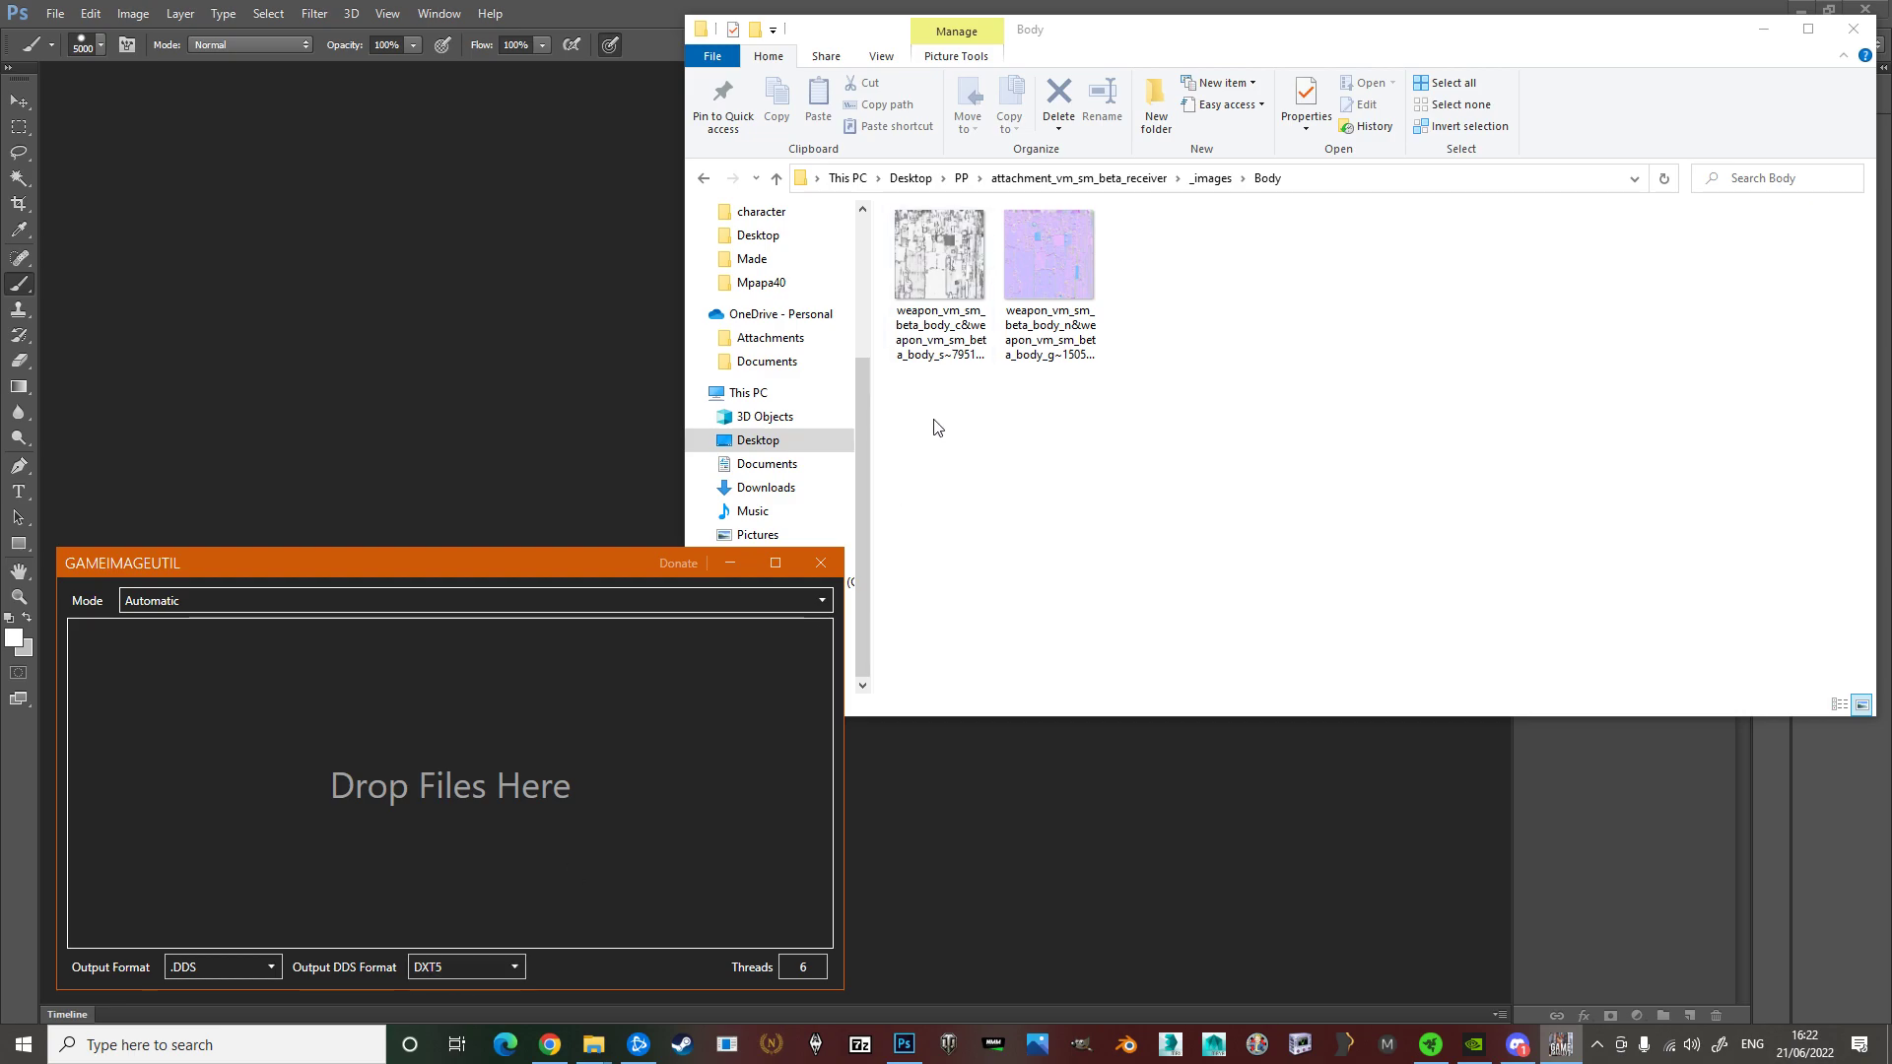
{"action": "left_click_drag", "start_coordinate": [936, 414], "coordinate": [441, 739]}
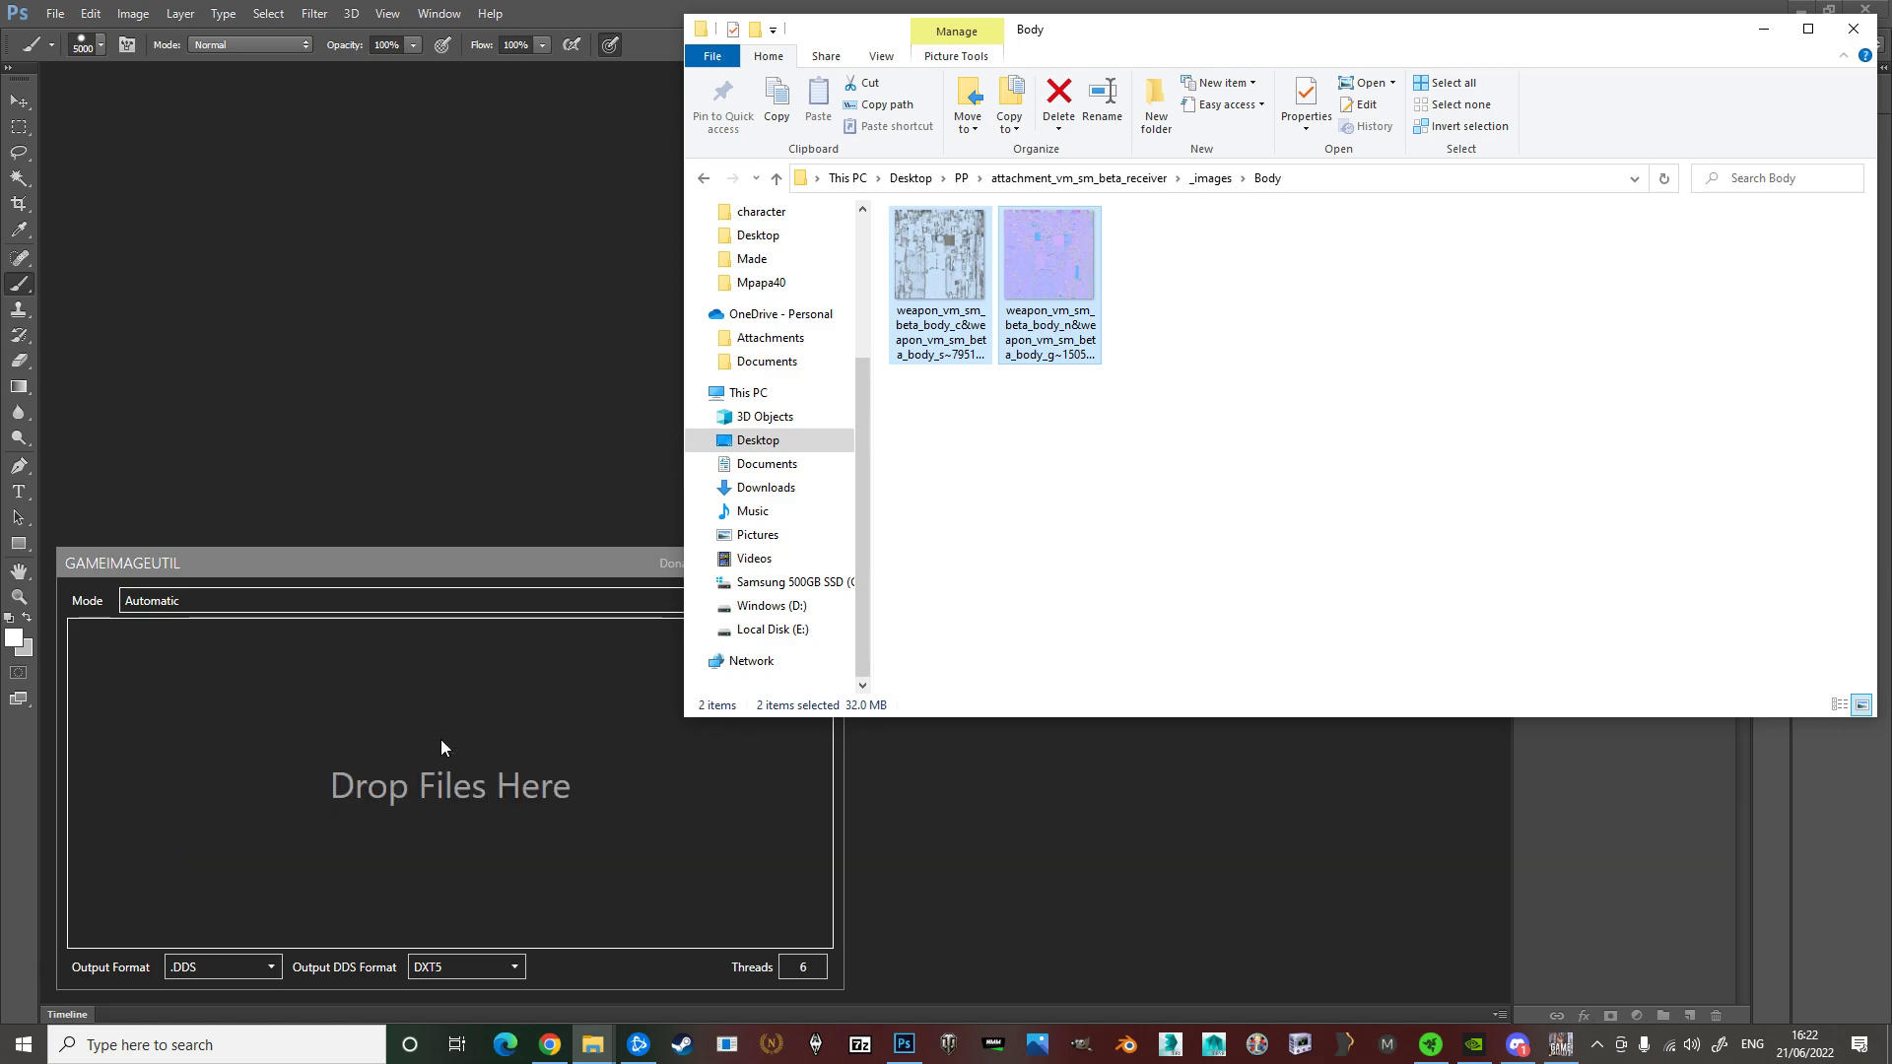
{"action": "left_click", "coordinate": [1428, 555]}
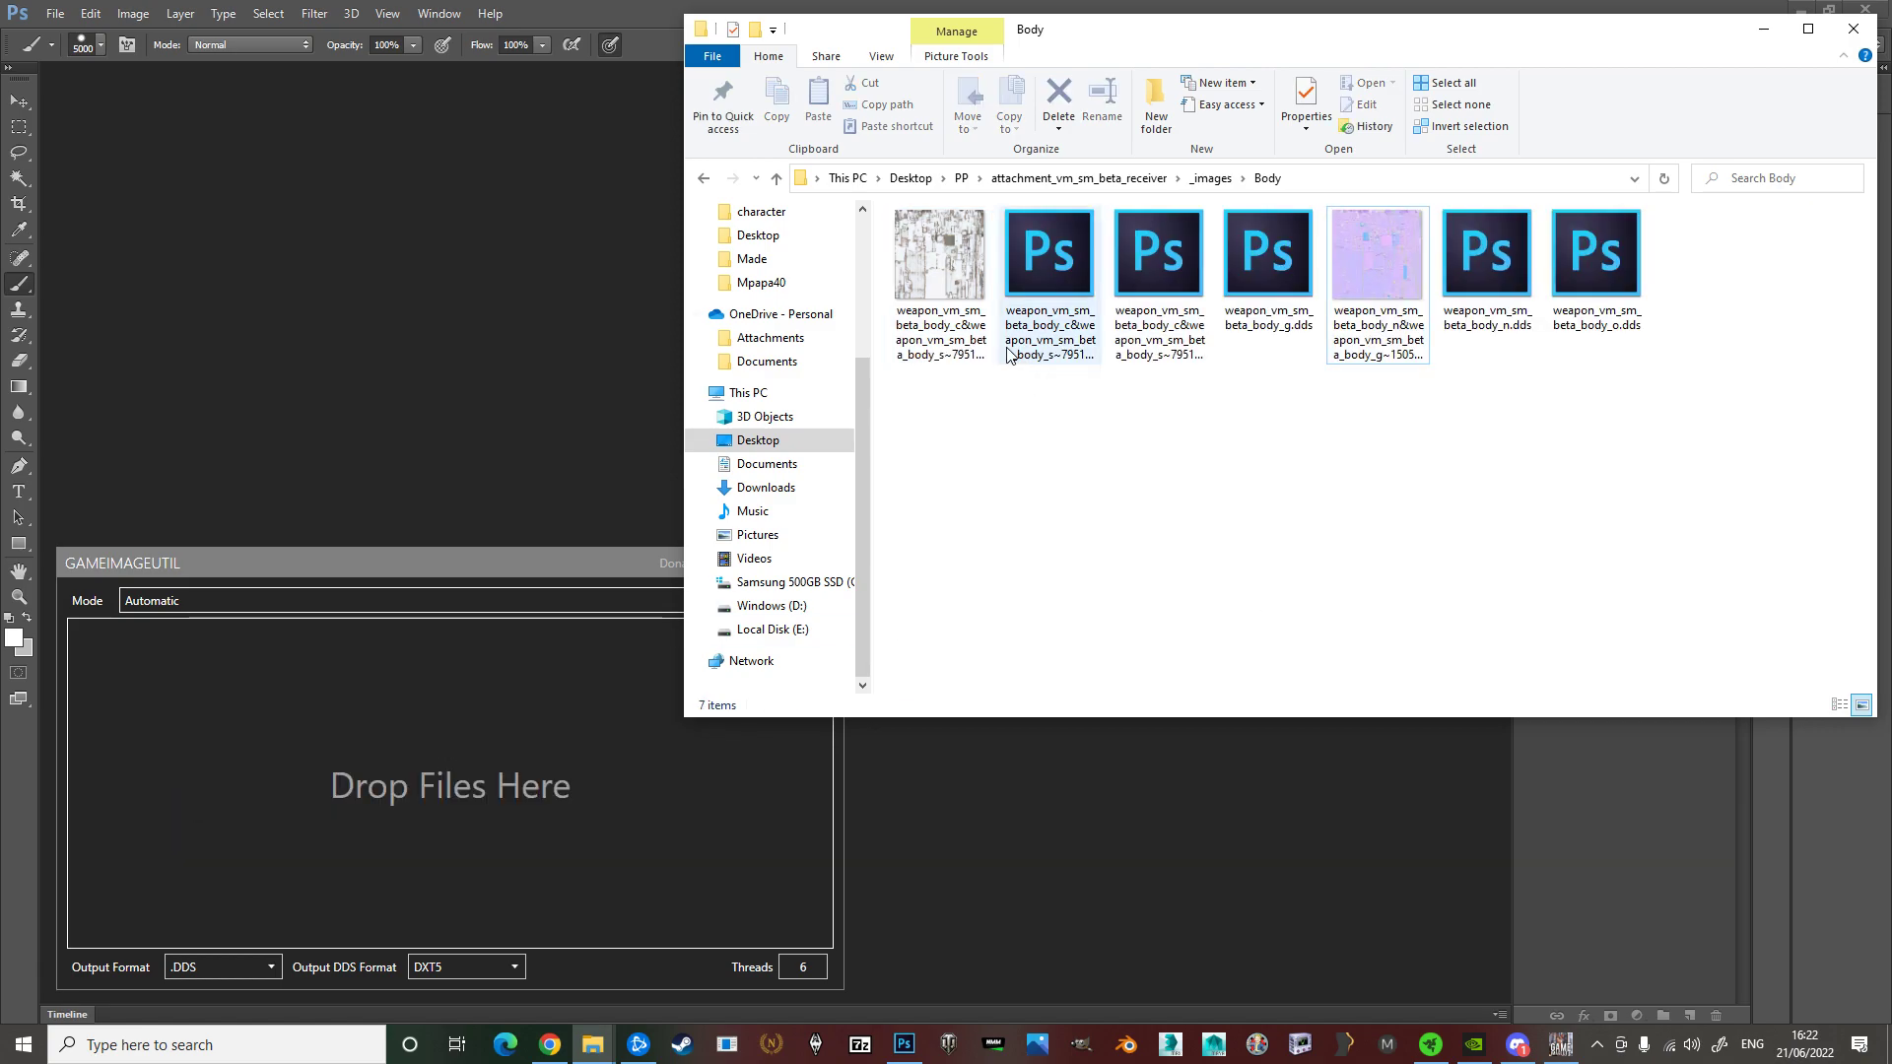
Open the body colour TIFF, mask it from transparency, delete the mask, and close it unsaved
{"action": "double_click", "coordinate": [968, 319]}
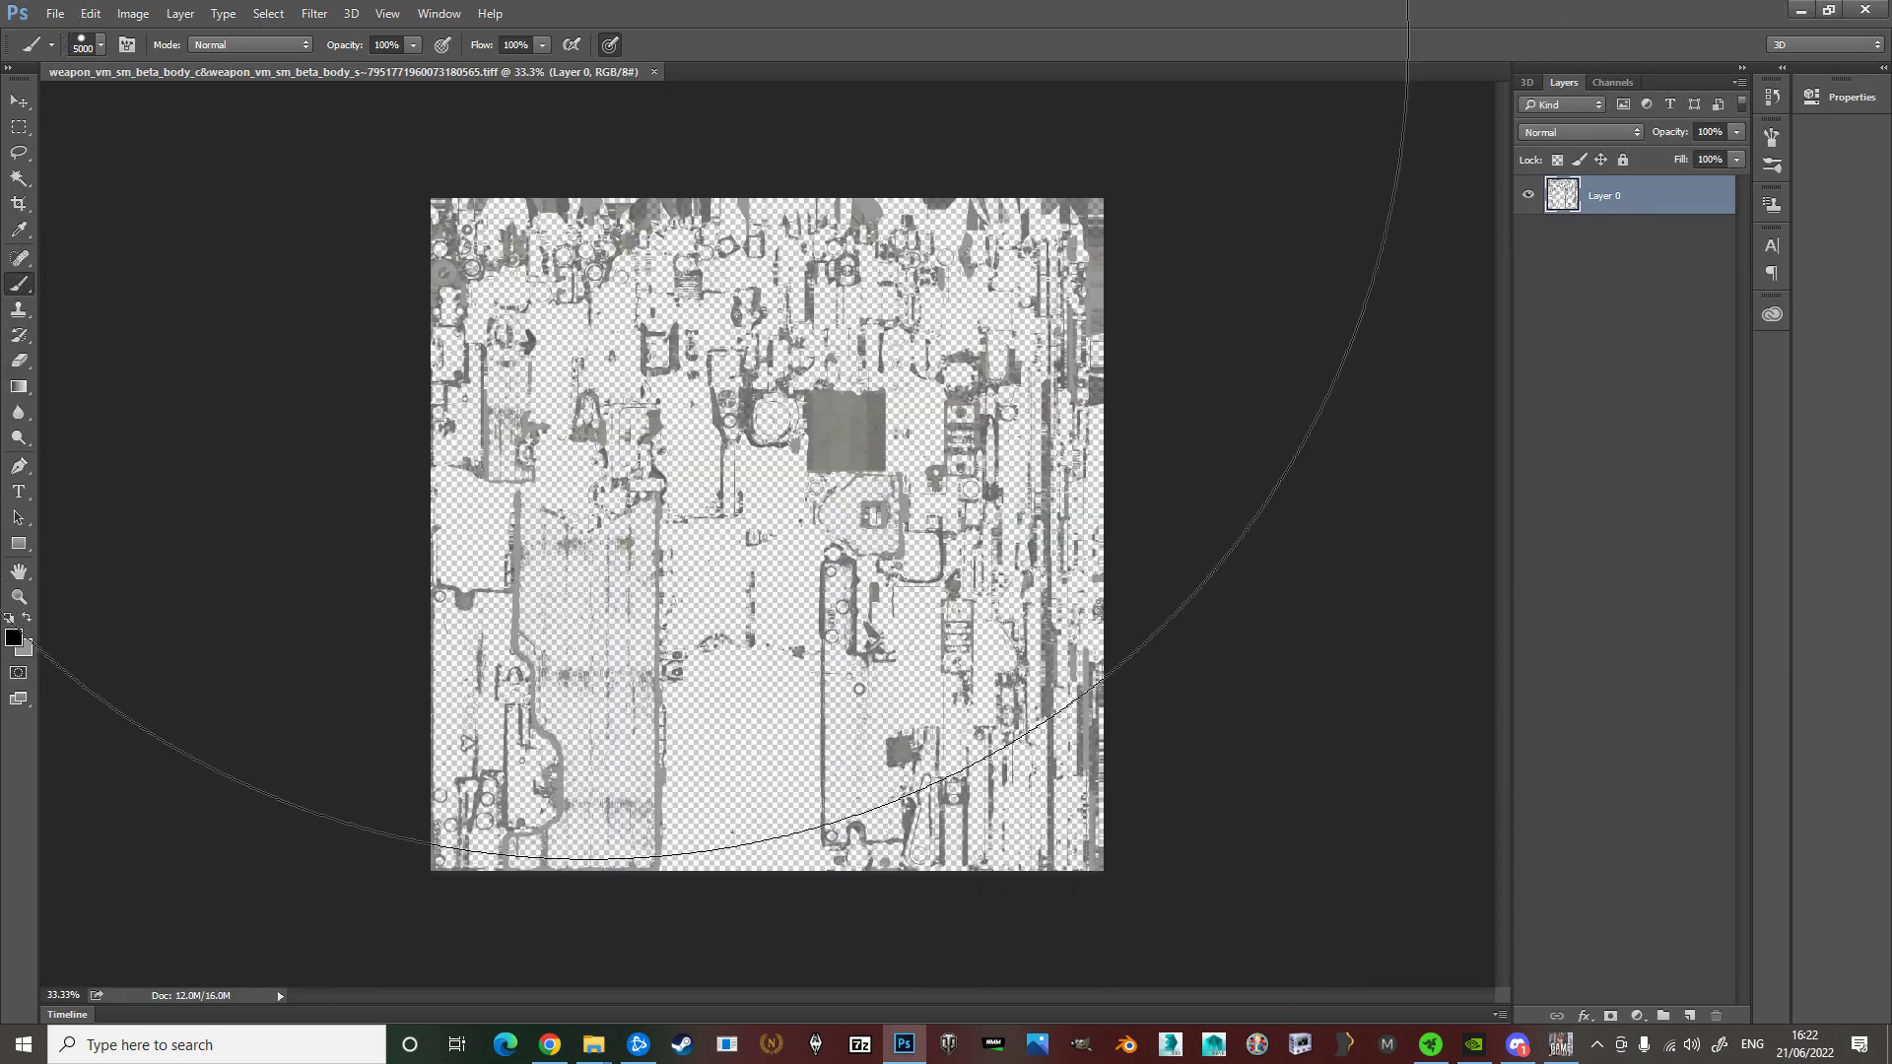
{"action": "left_click", "coordinate": [180, 13]}
{"action": "mouse_move", "coordinate": [236, 193]}
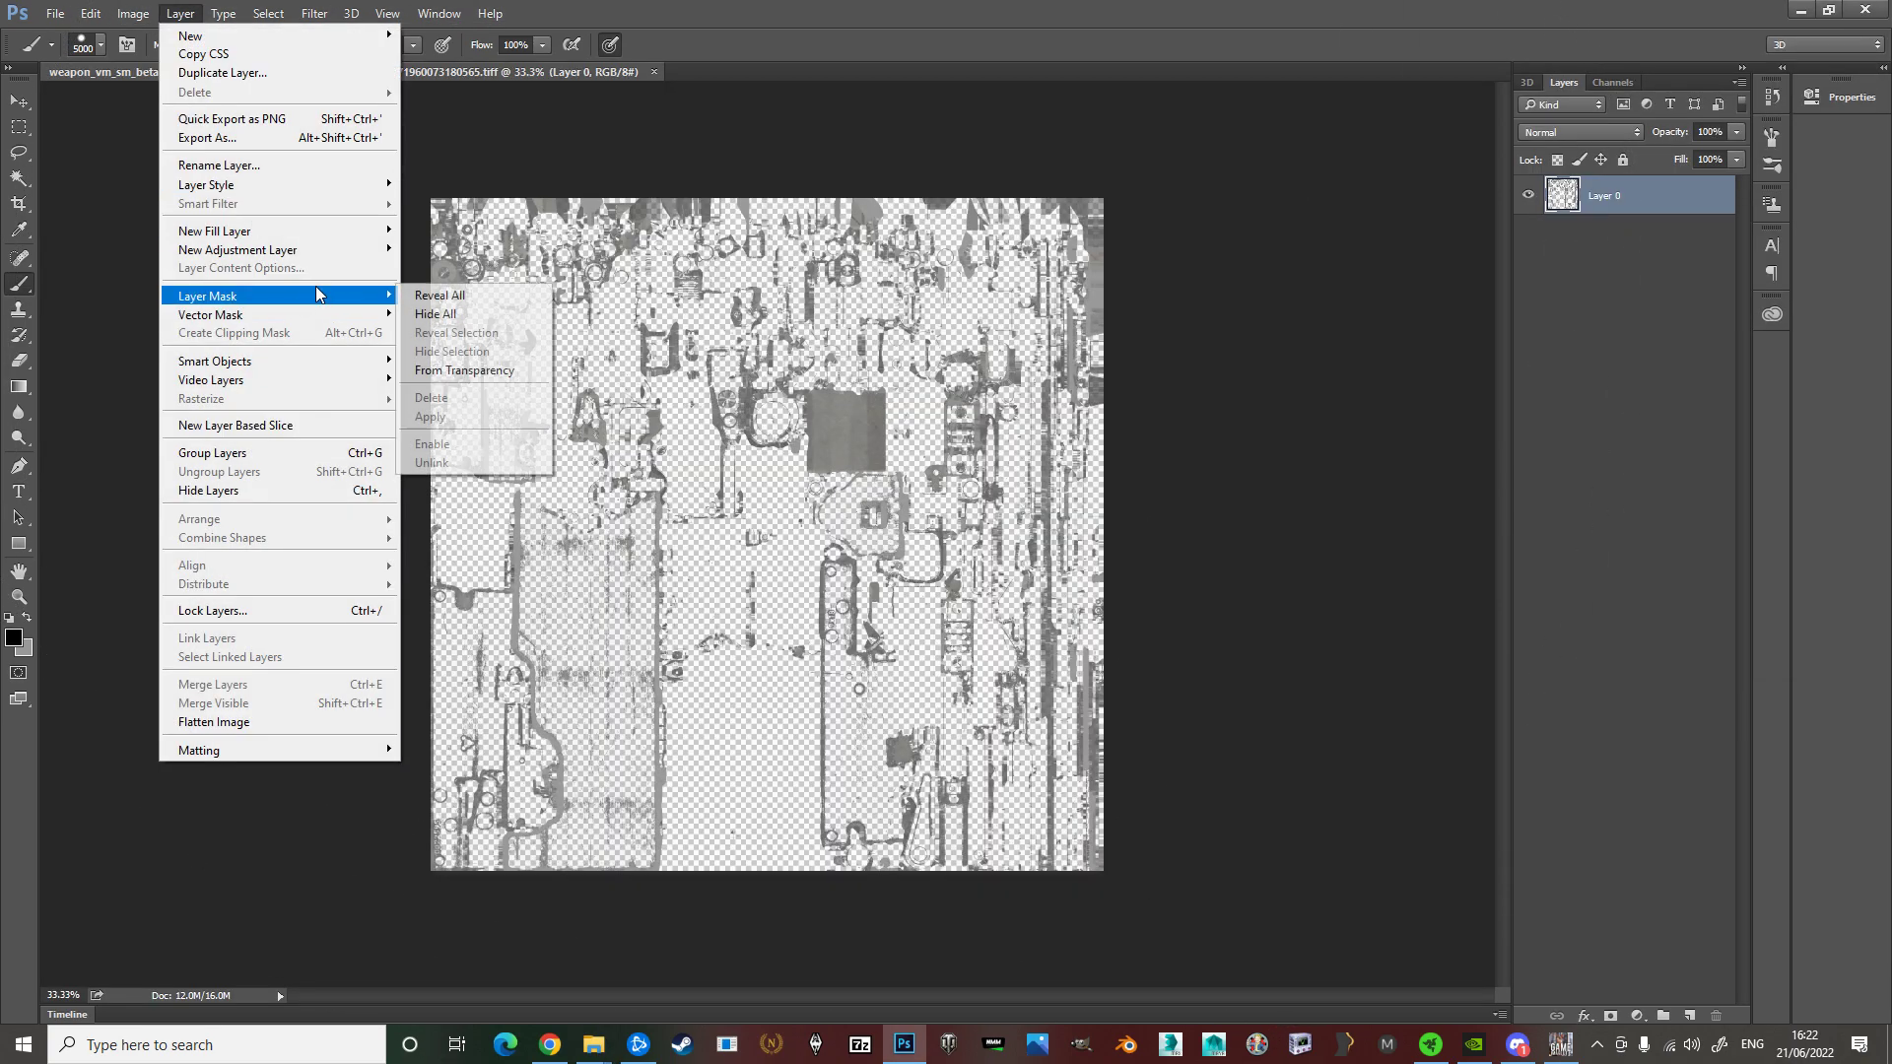
{"action": "left_click", "coordinate": [463, 372]}
{"action": "right_click", "coordinate": [1603, 212]}
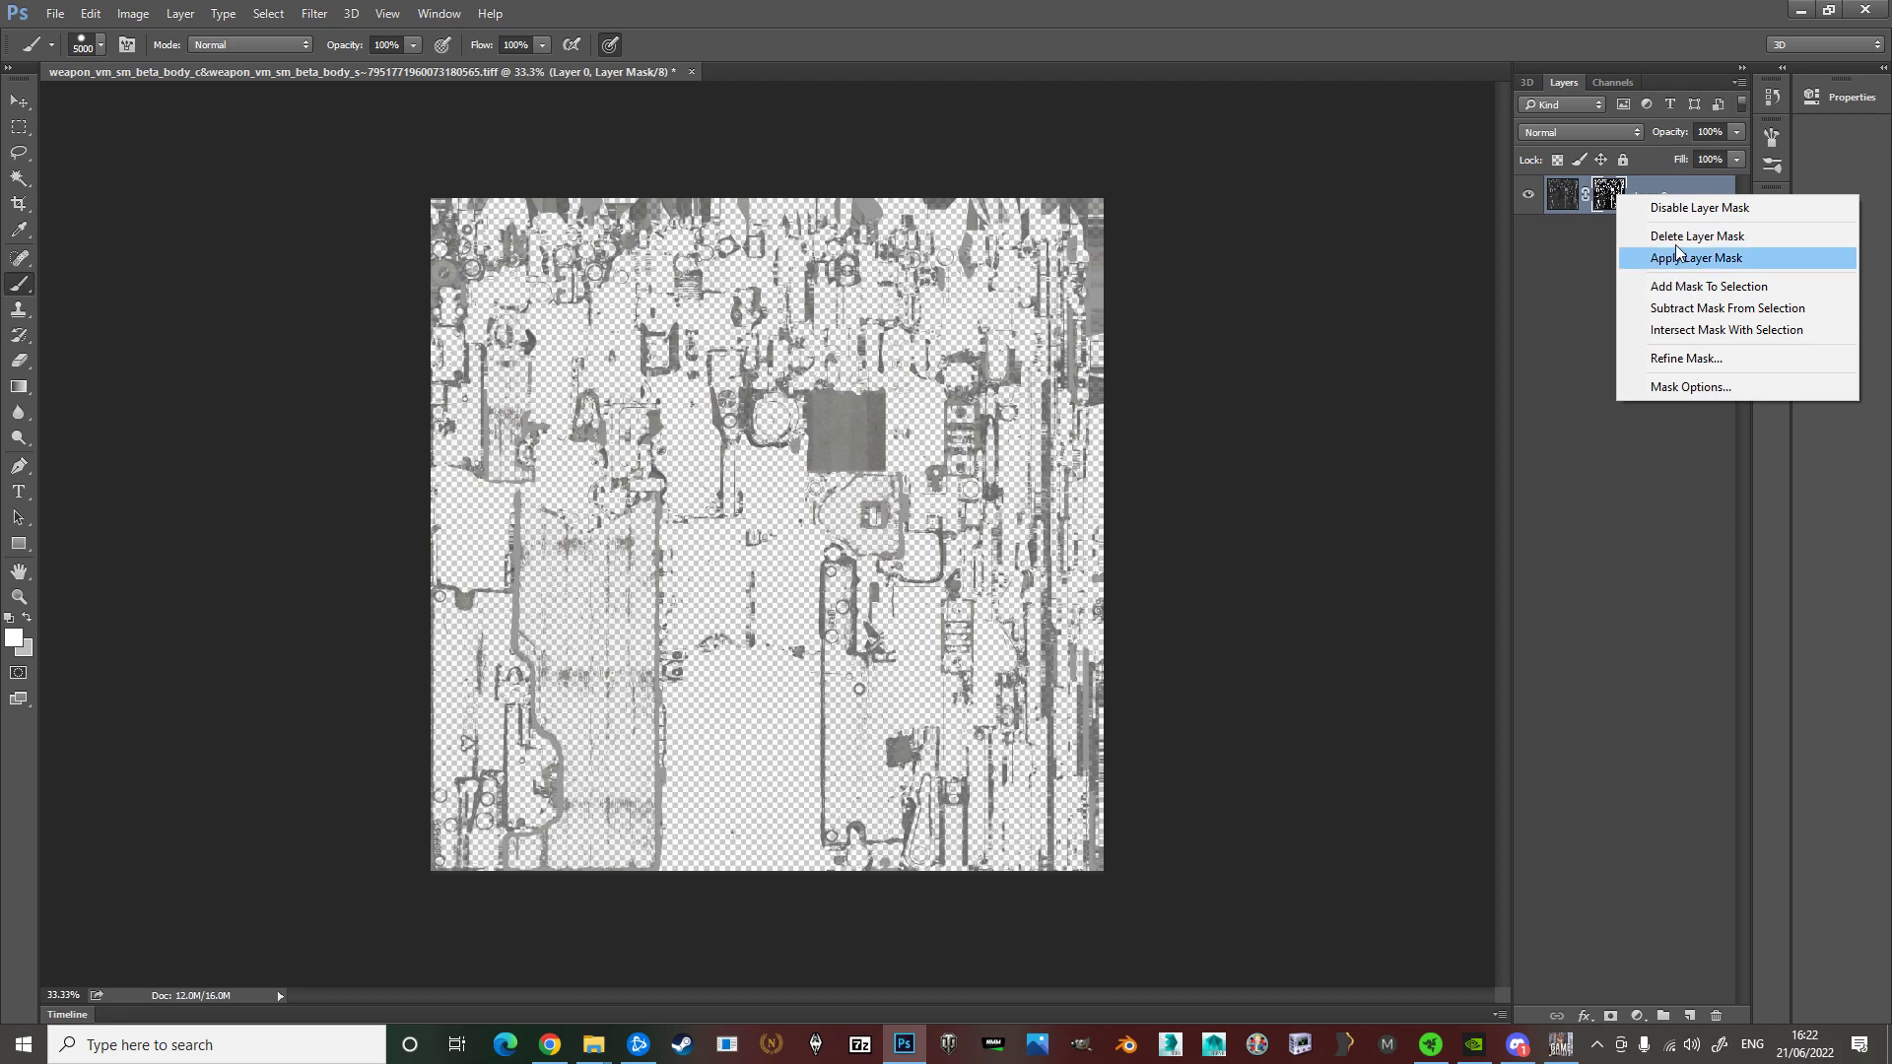
{"action": "left_click", "coordinate": [1666, 234]}
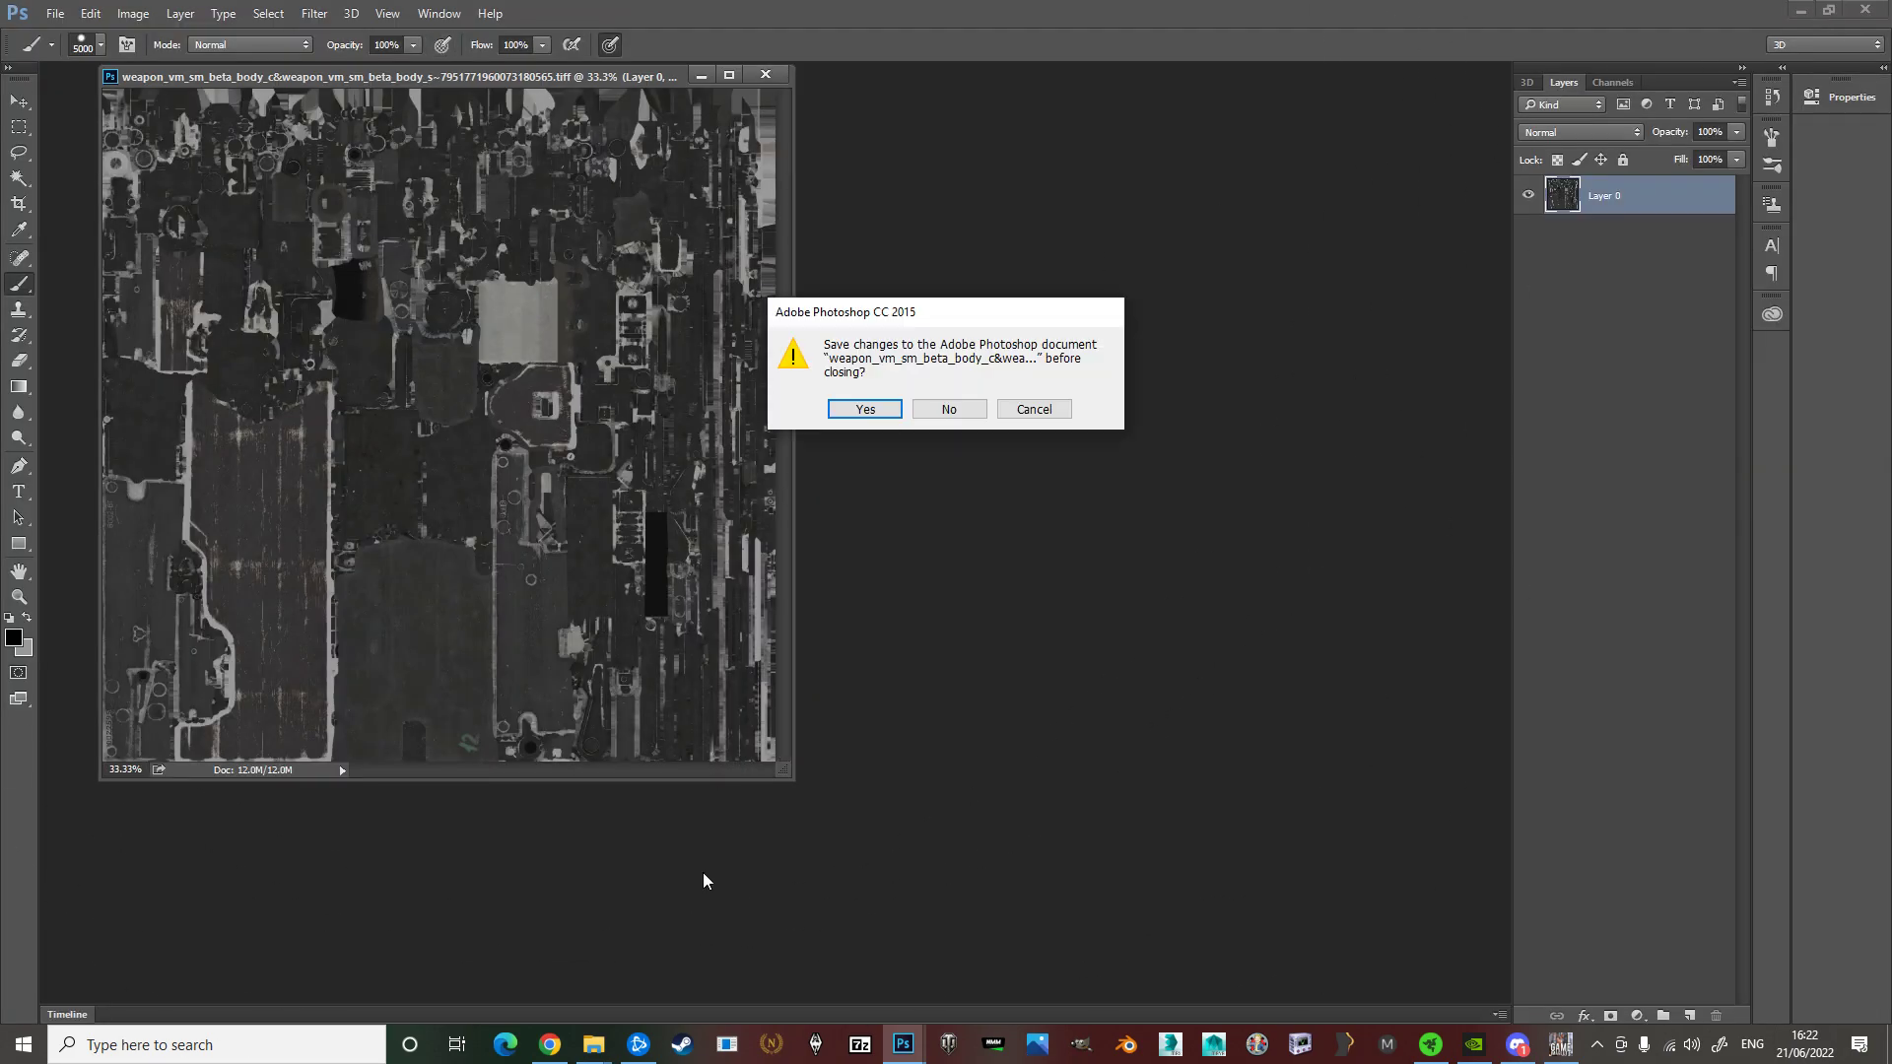
{"action": "left_click", "coordinate": [976, 413]}
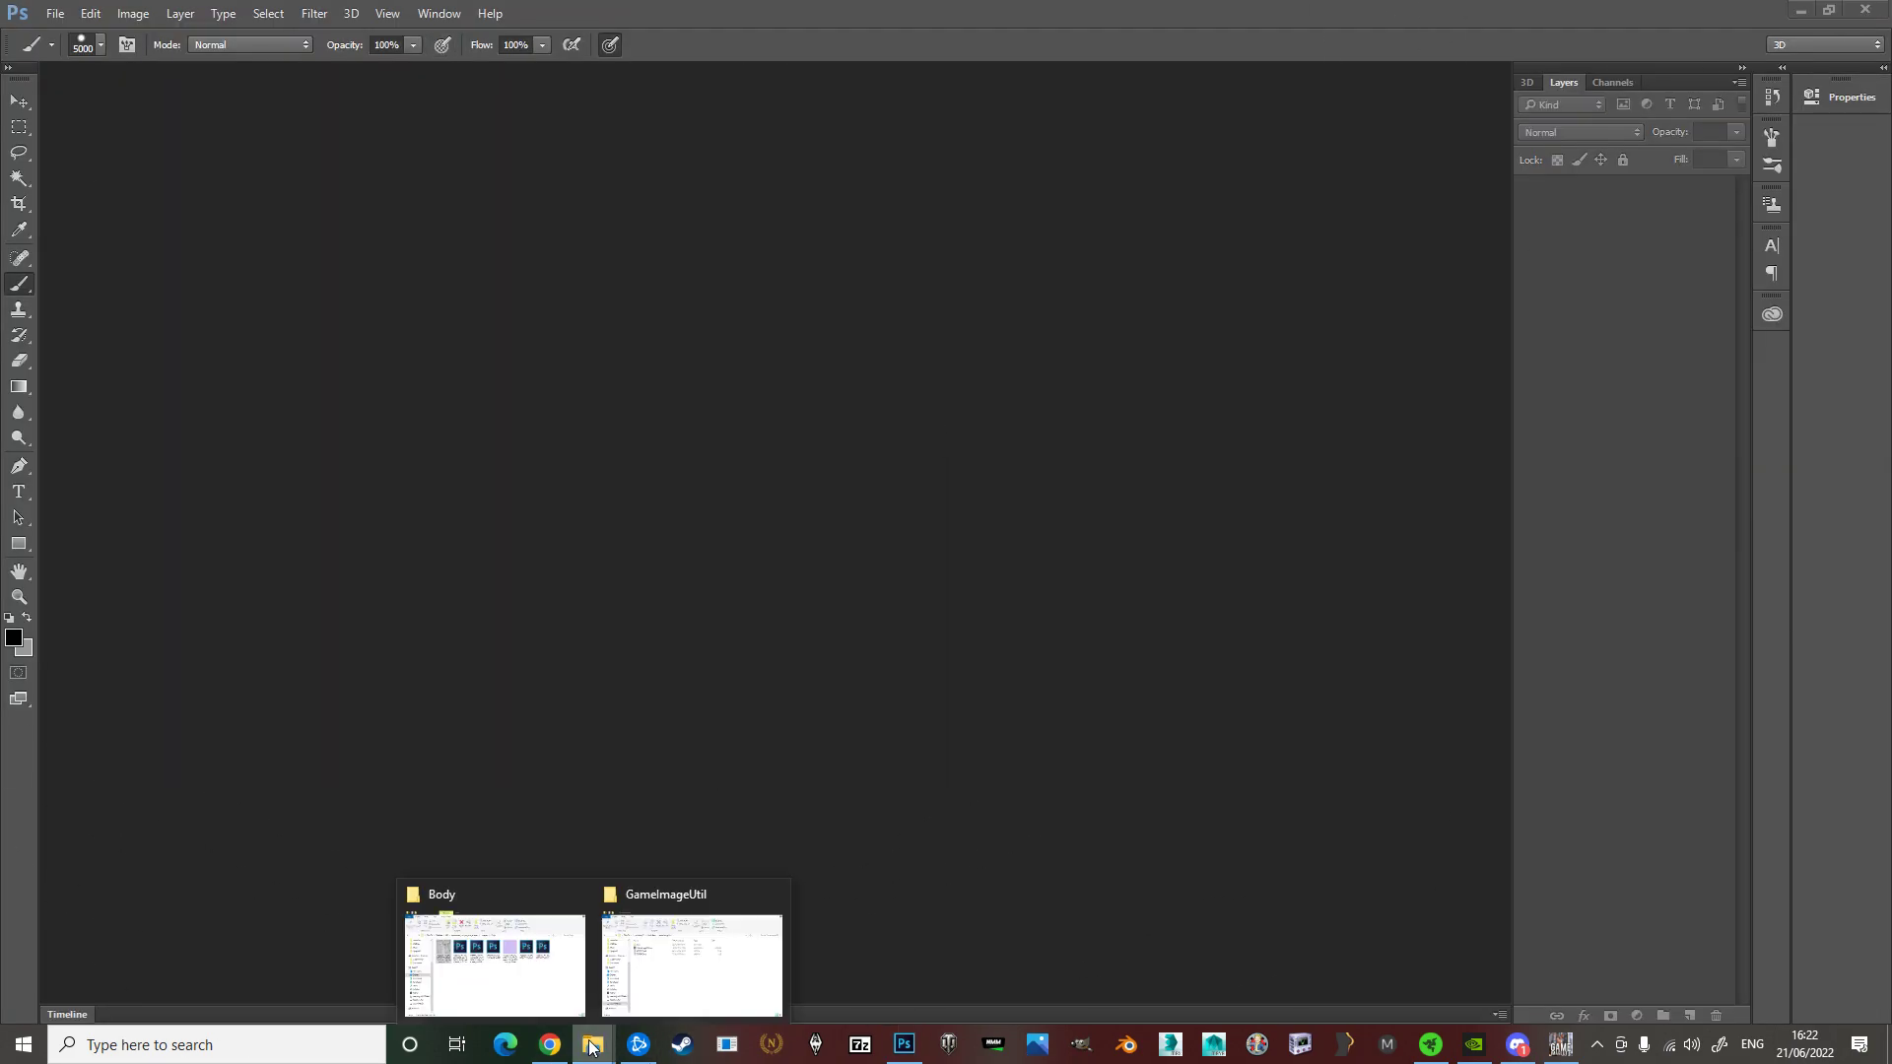
Reopen the colour texture in Photoshop and add a layer mask from transparency
{"action": "left_click", "coordinate": [589, 931]}
{"action": "left_click_drag", "start_coordinate": [946, 355], "coordinate": [498, 503]}
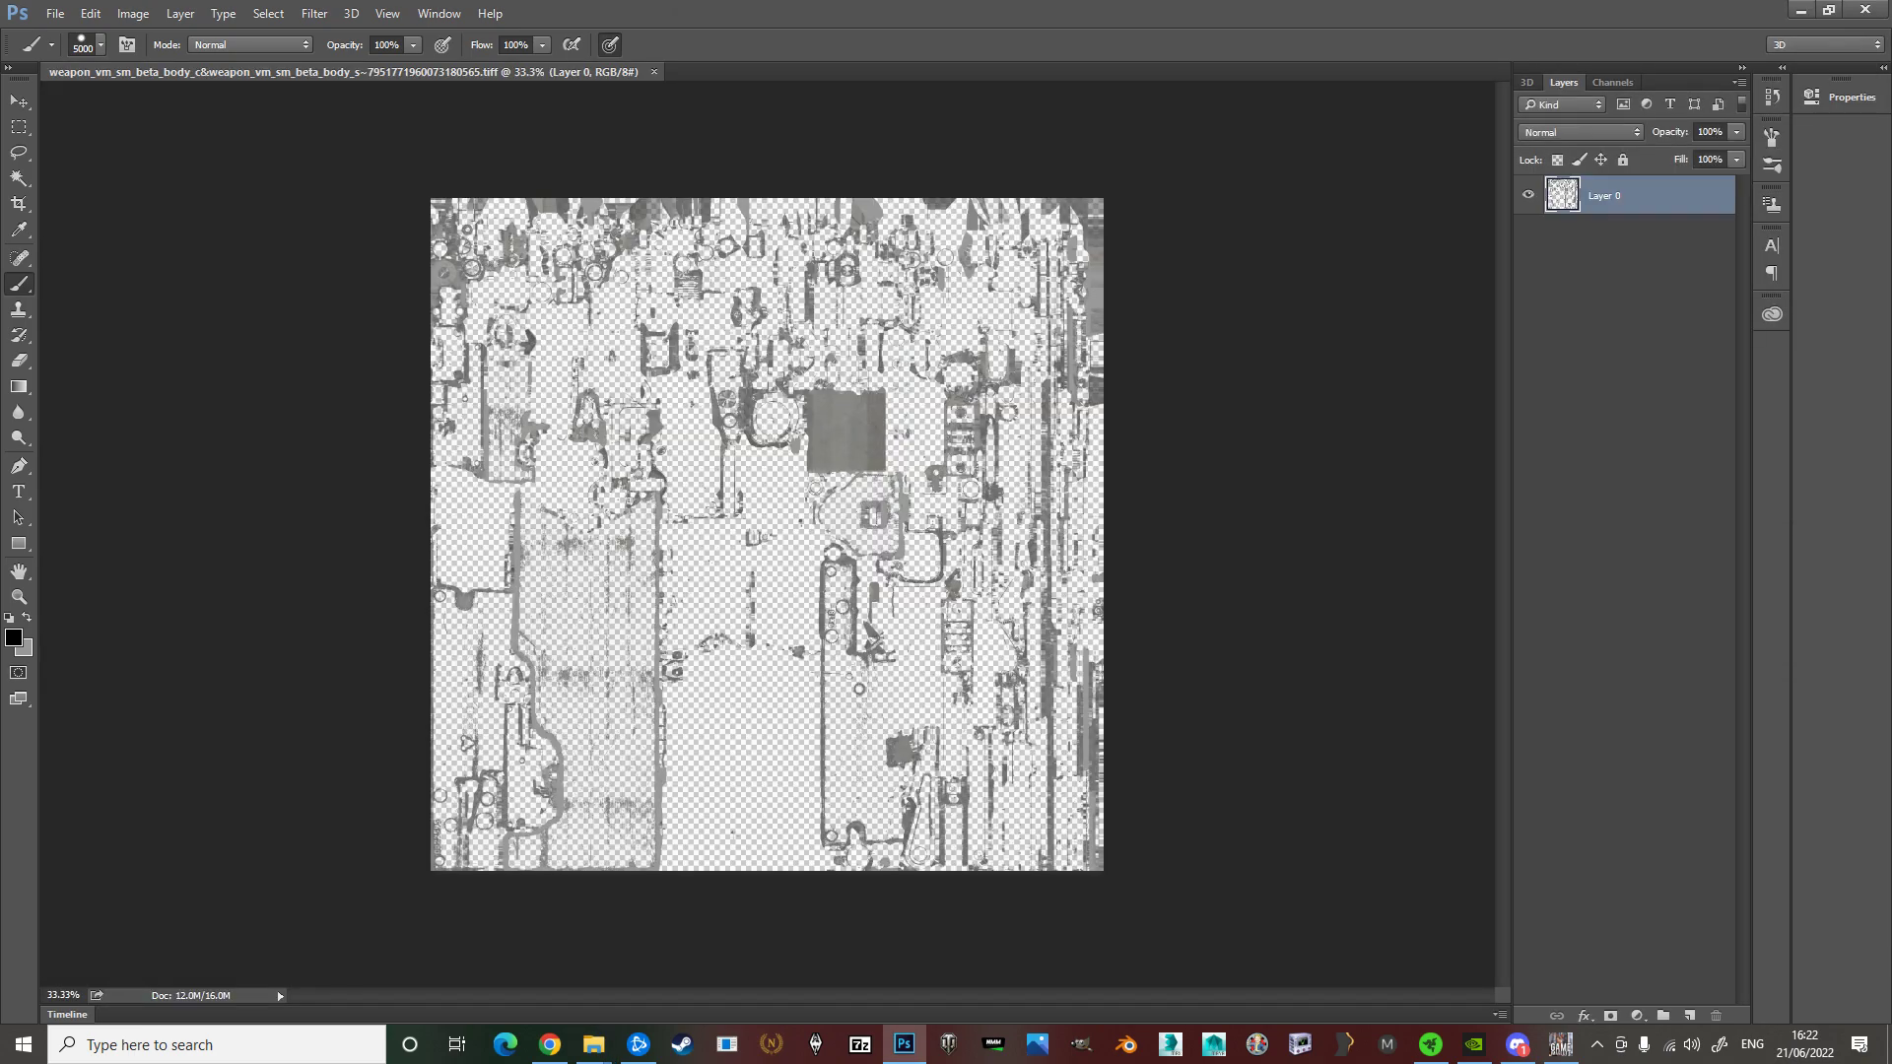
{"action": "left_click", "coordinate": [180, 14]}
{"action": "mouse_move", "coordinate": [316, 296]}
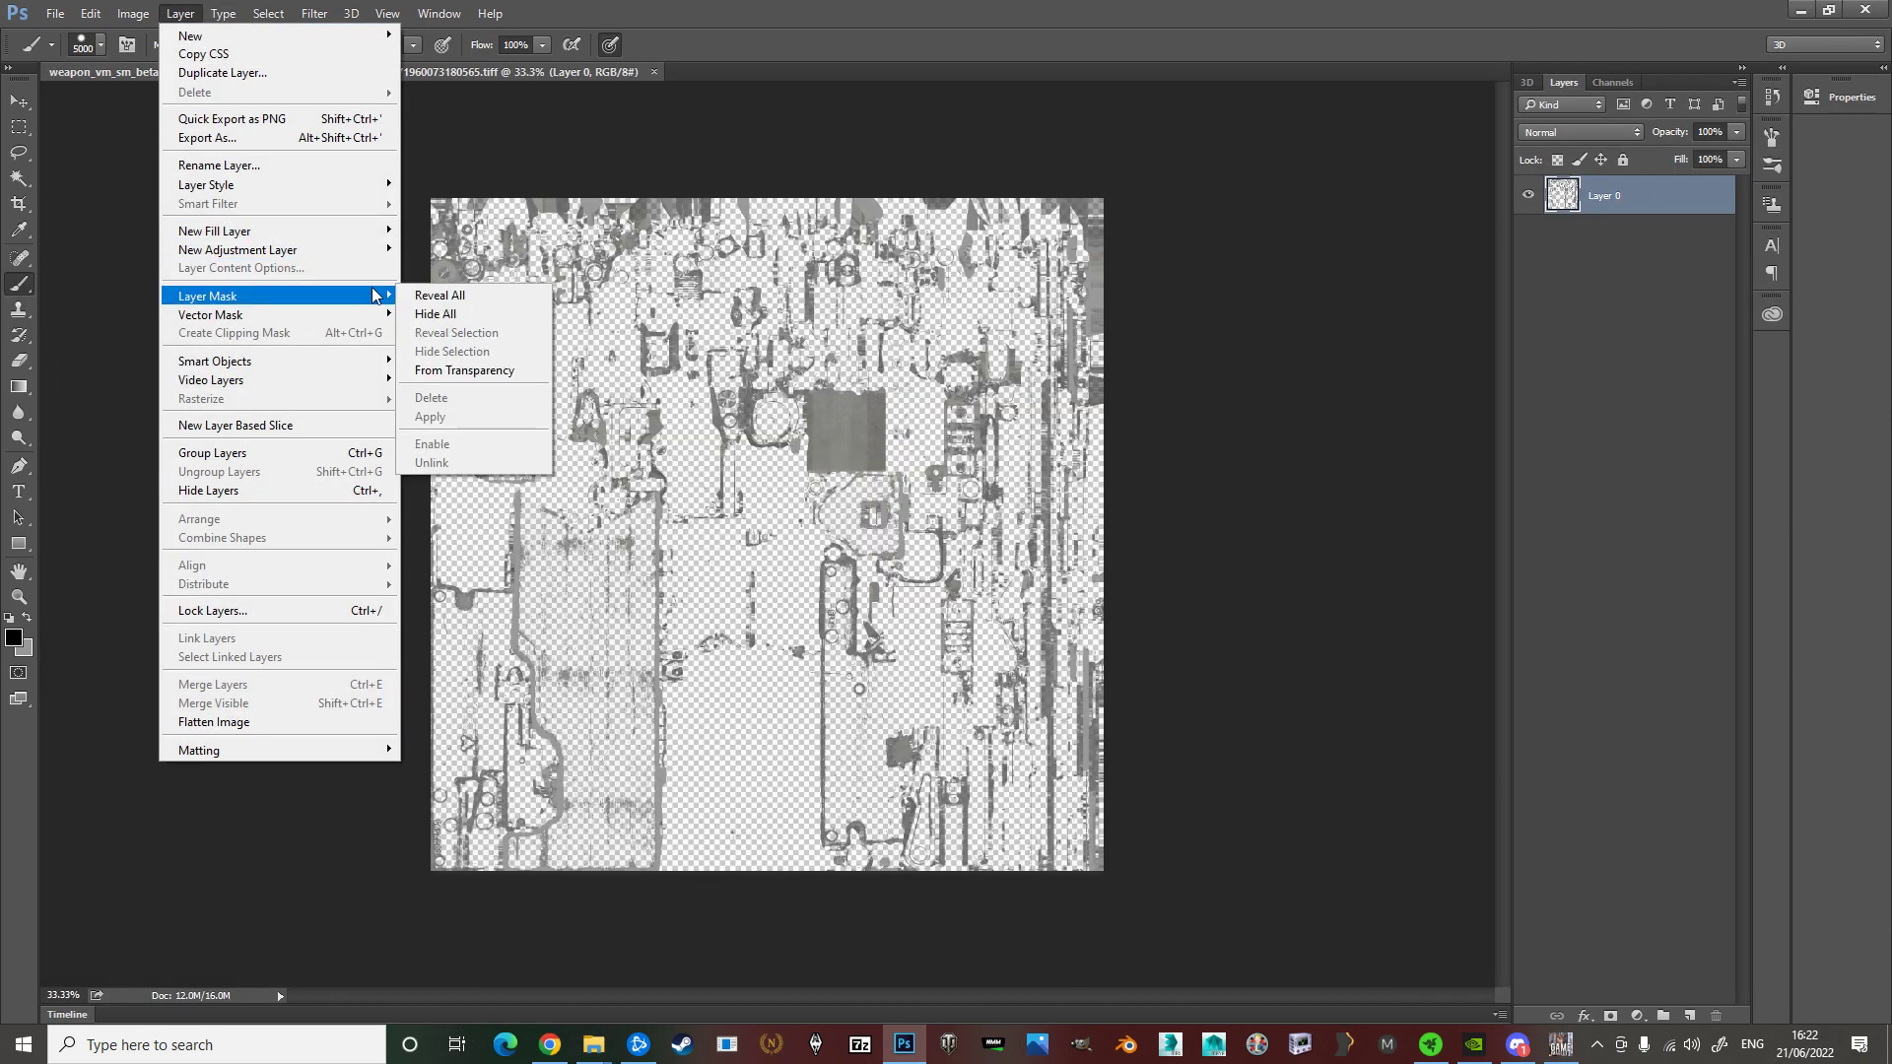
{"action": "left_click", "coordinate": [458, 370]}
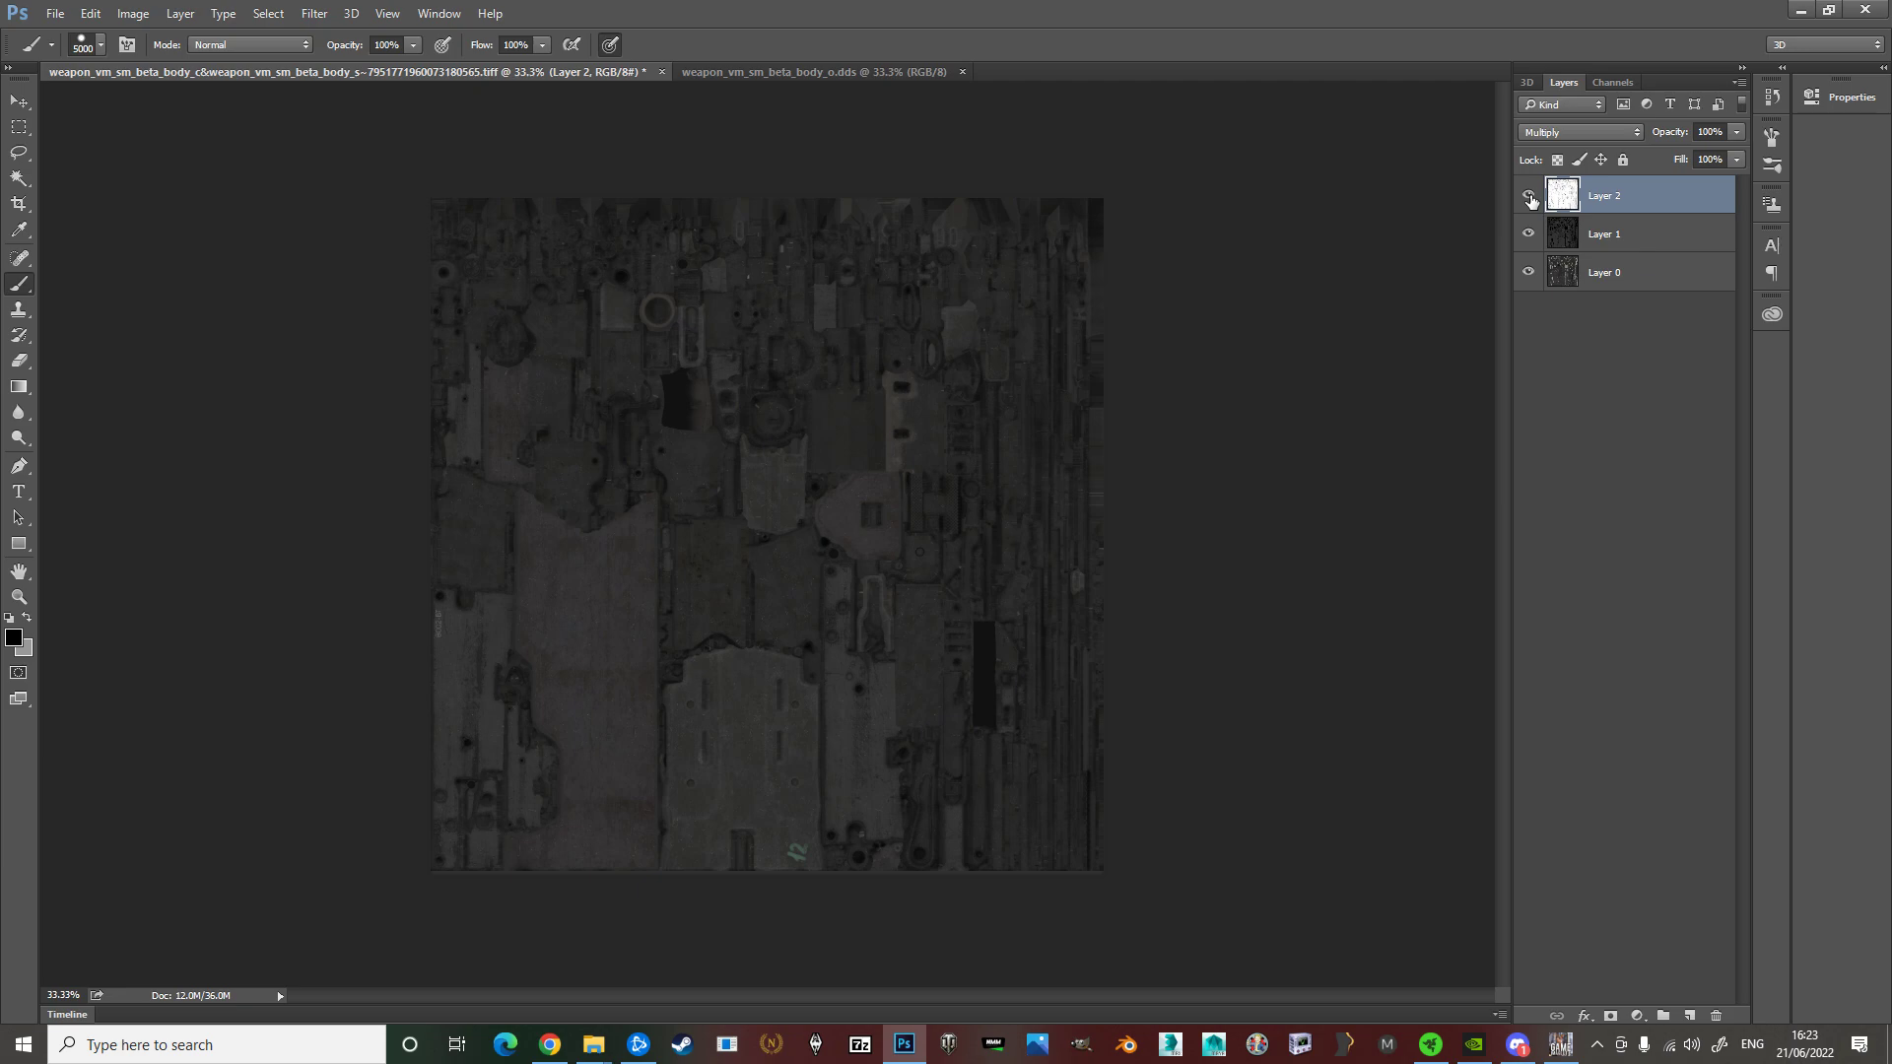
Compare the texture with the Multiply layer hidden, then cancel a TIFF save named Body_D
{"action": "left_click", "coordinate": [1528, 197]}
{"action": "left_click", "coordinate": [1528, 196]}
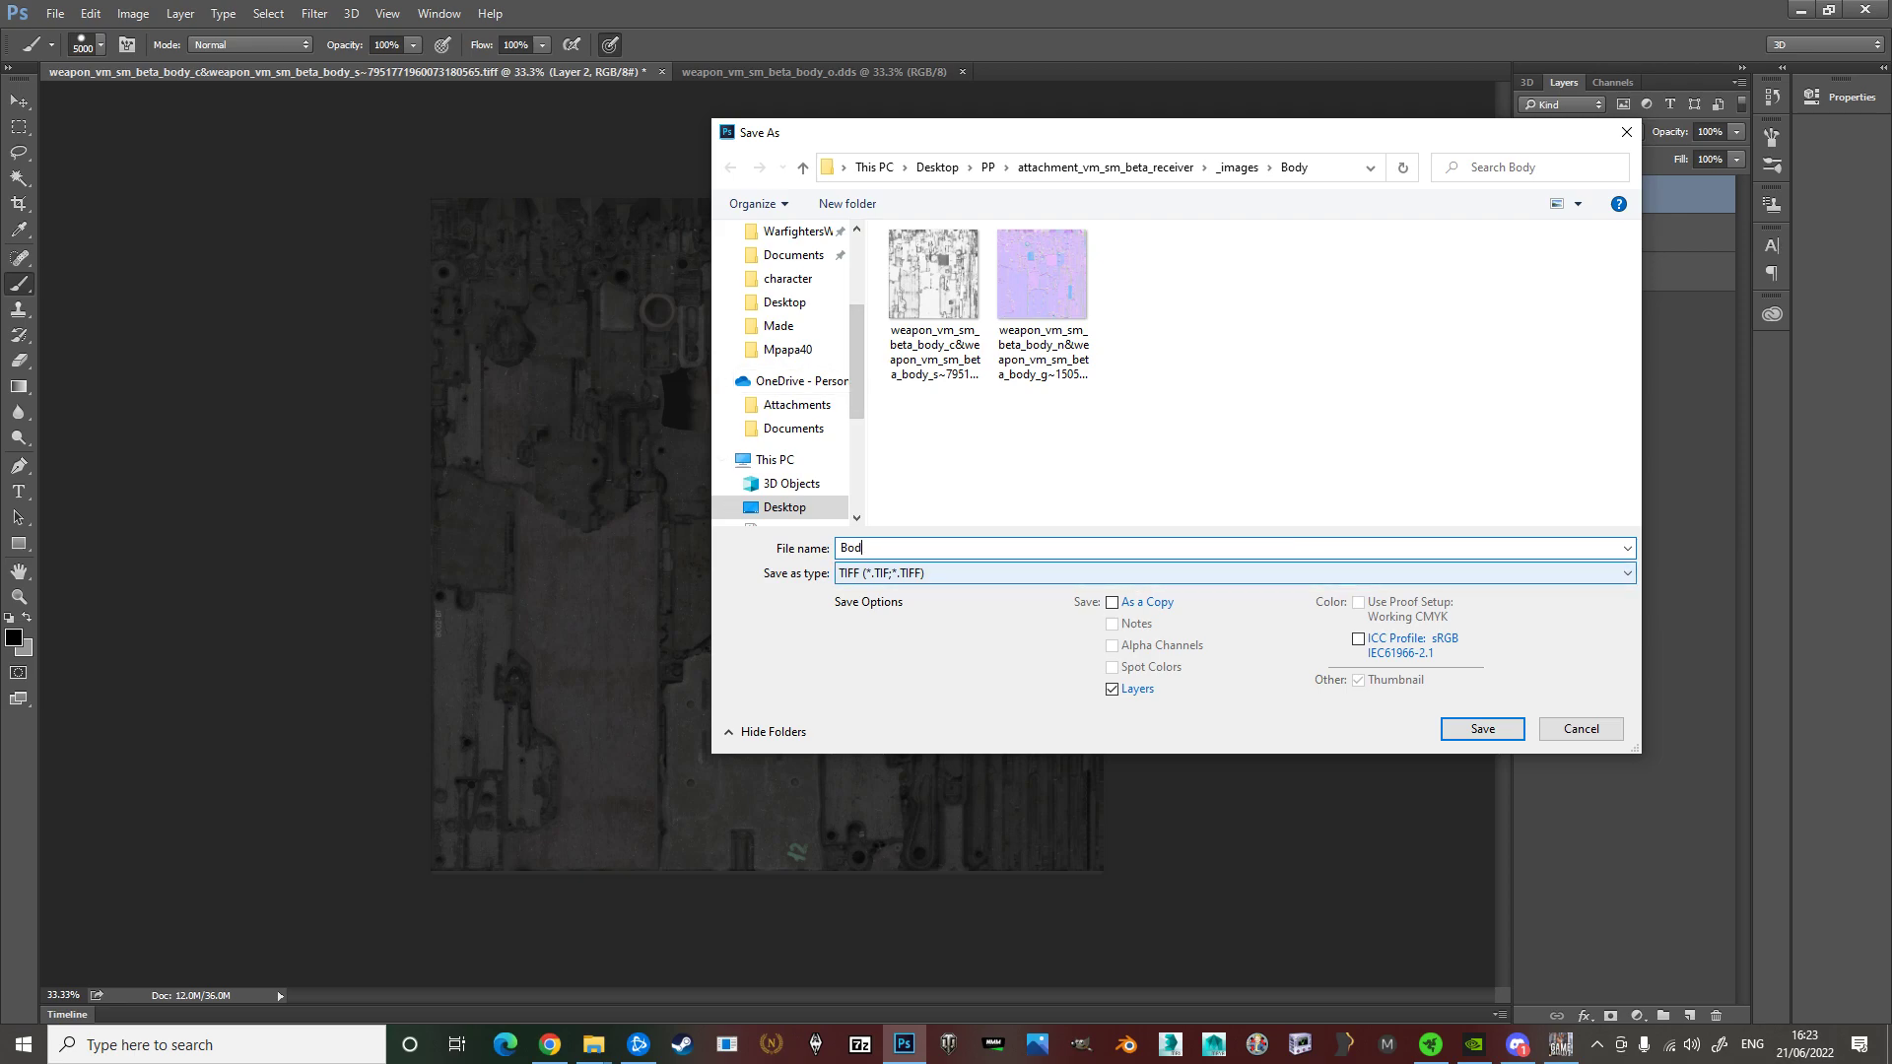
{"action": "type", "text": "y_D"}
{"action": "key", "text": "Return"}
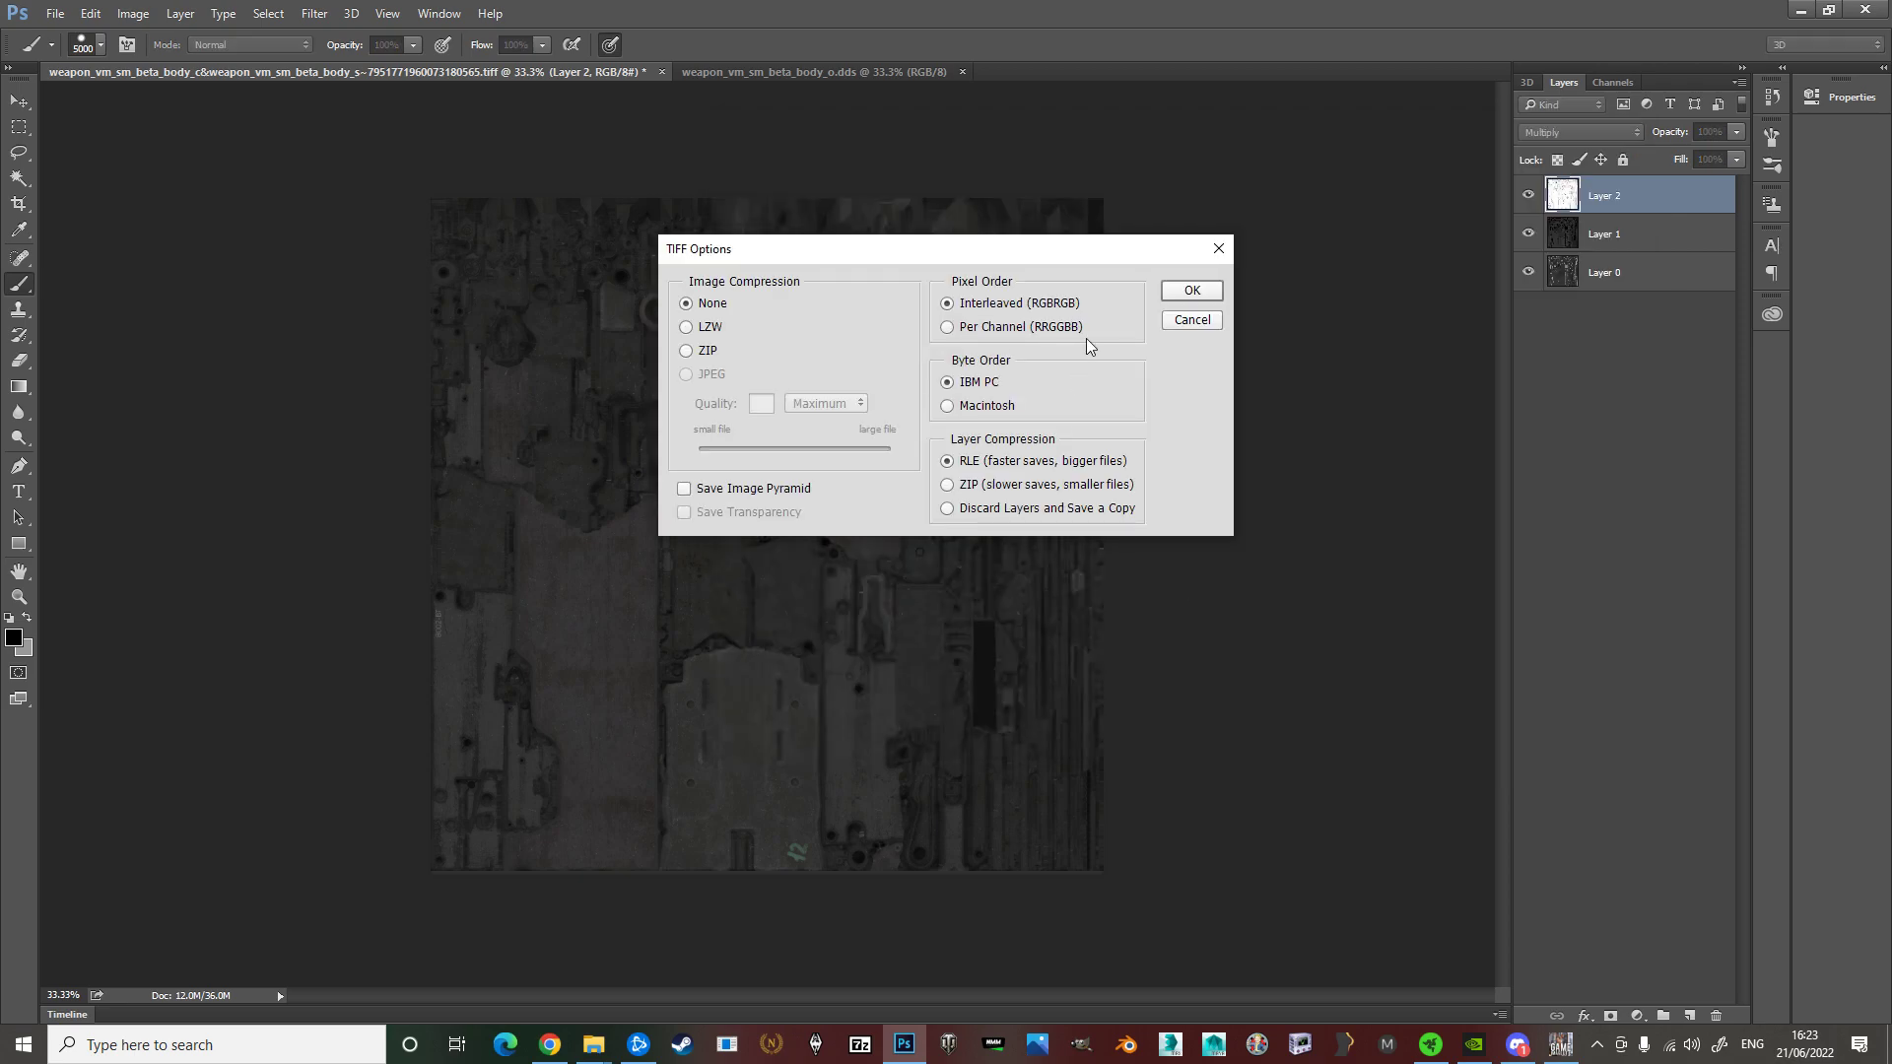
{"action": "left_click", "coordinate": [1212, 319]}
Save as Body_D in Intel Texture Works DDS, Color type, BC7 8bpp Fine (Linear)
{"action": "left_click", "coordinate": [56, 14]}
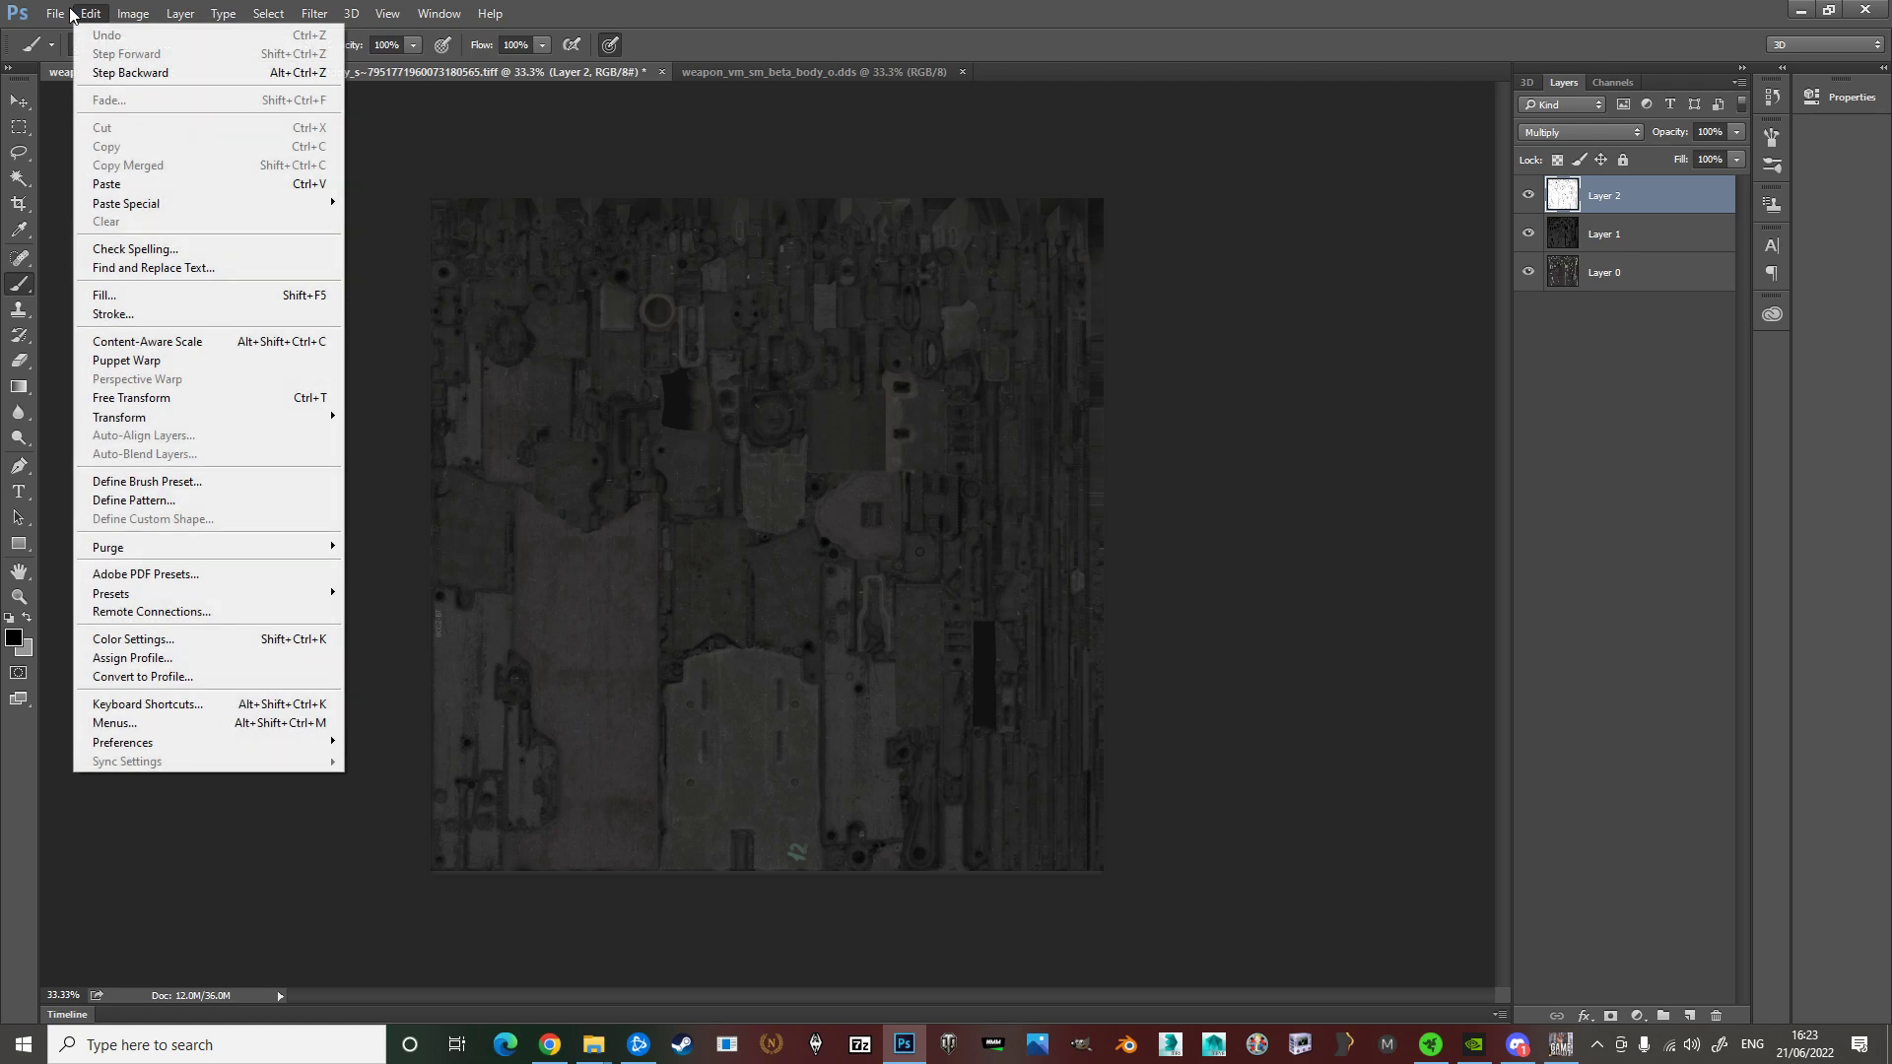
{"action": "left_click", "coordinate": [93, 233]}
{"action": "type", "text": "Bo"}
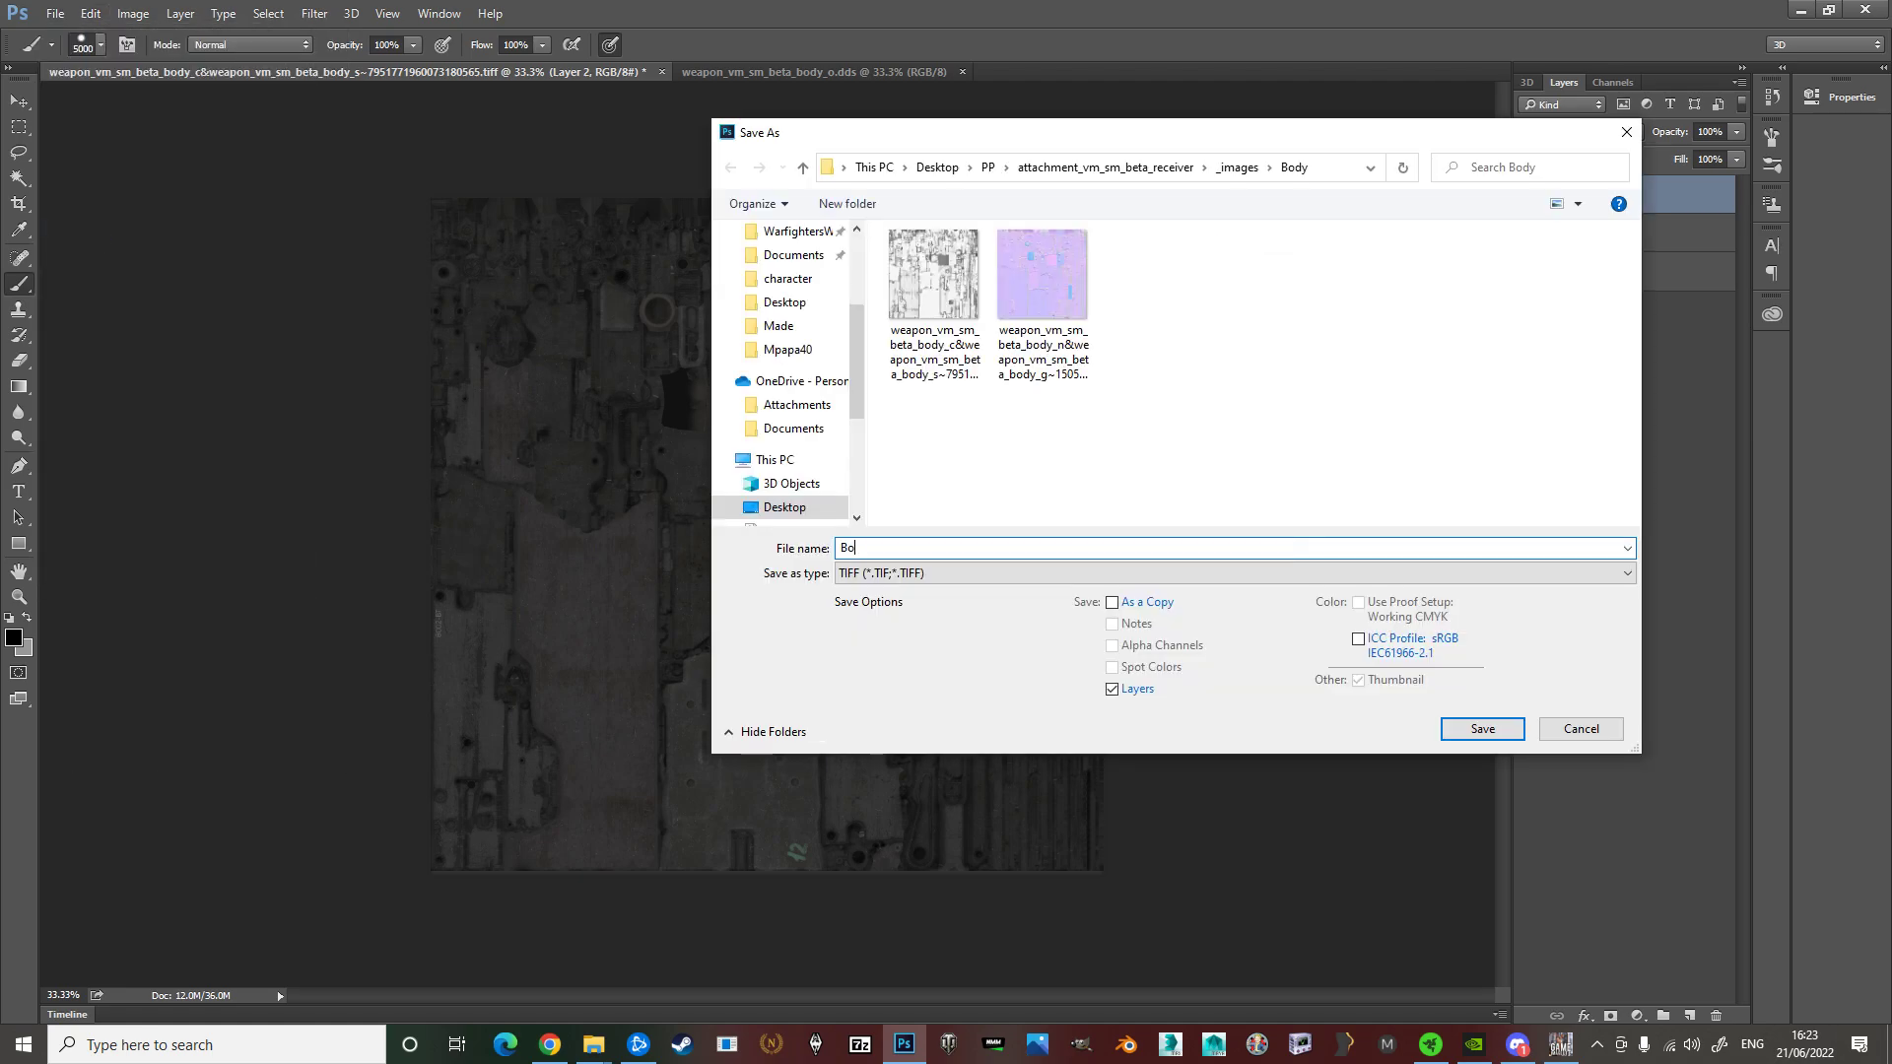
{"action": "type", "text": "dy_D"}
{"action": "left_click", "coordinate": [963, 577]}
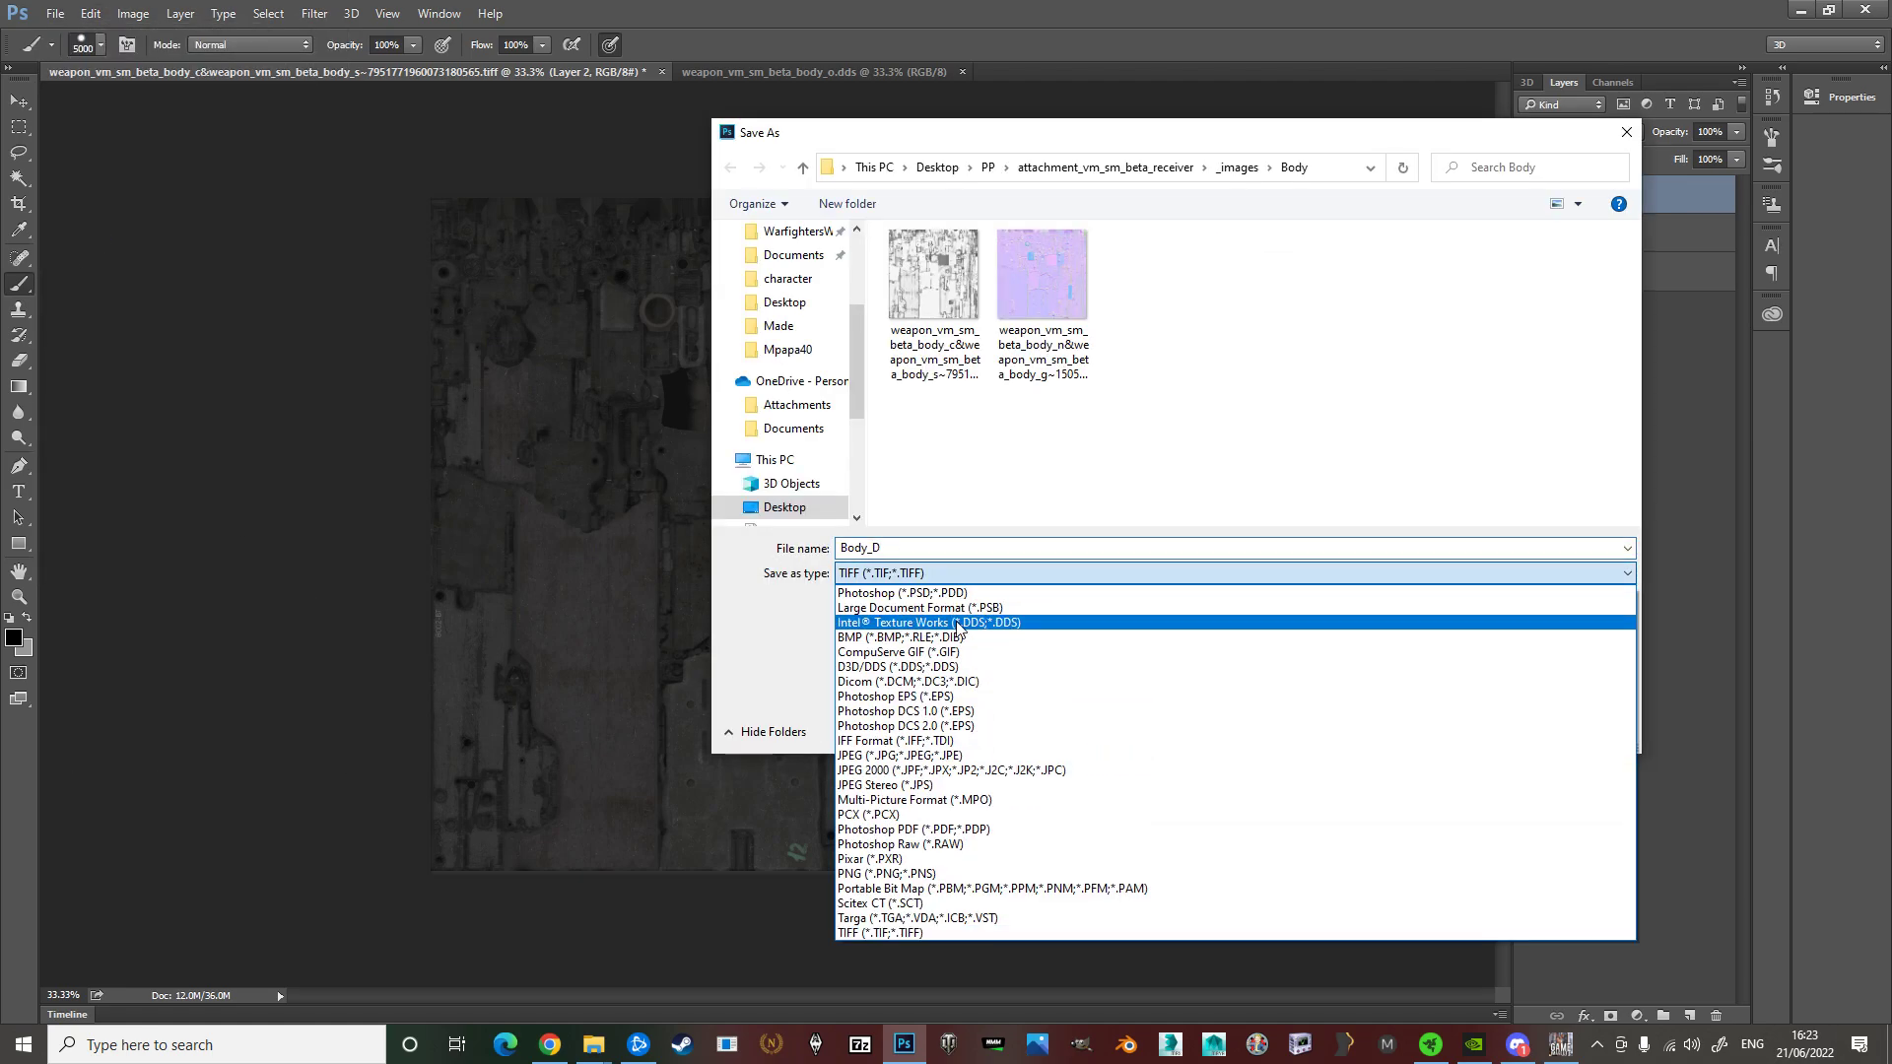
{"action": "left_click", "coordinate": [963, 620]}
{"action": "left_click", "coordinate": [1482, 728]}
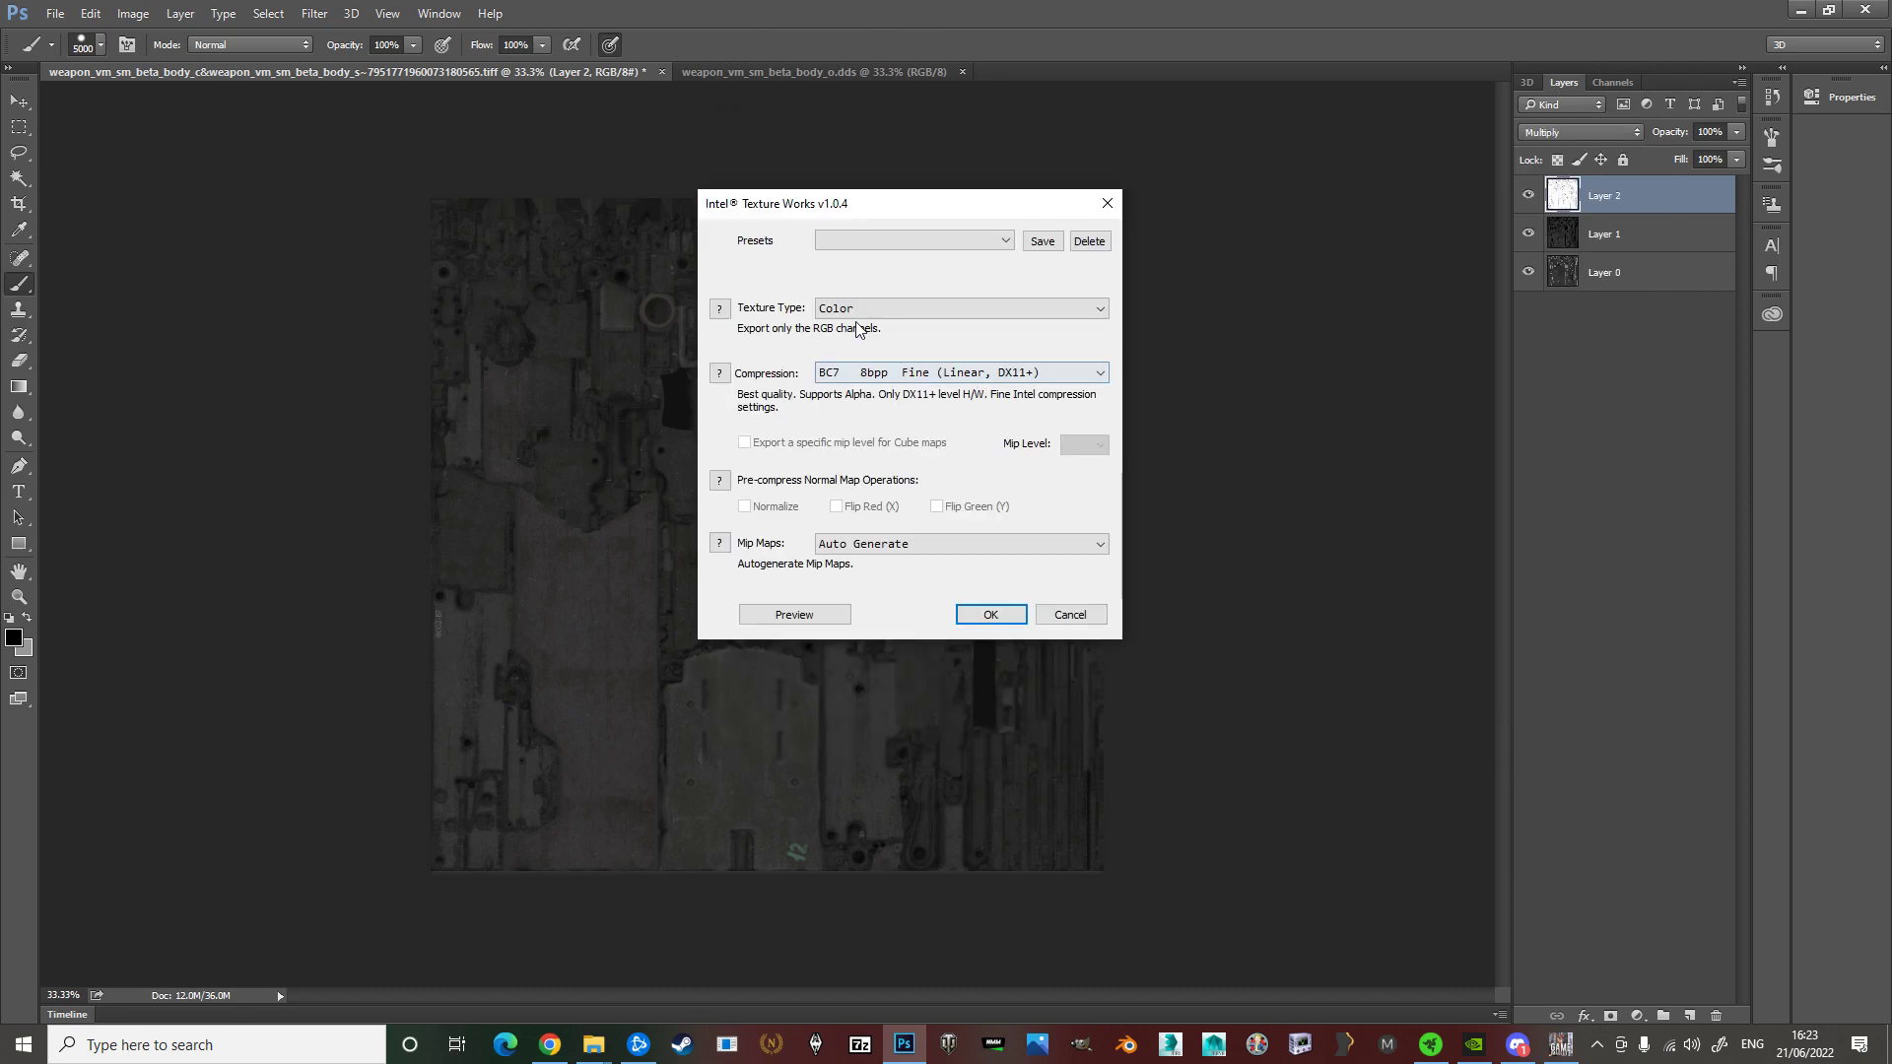
{"action": "left_click", "coordinate": [858, 310]}
{"action": "left_click", "coordinate": [863, 329]}
{"action": "left_click", "coordinate": [863, 380]}
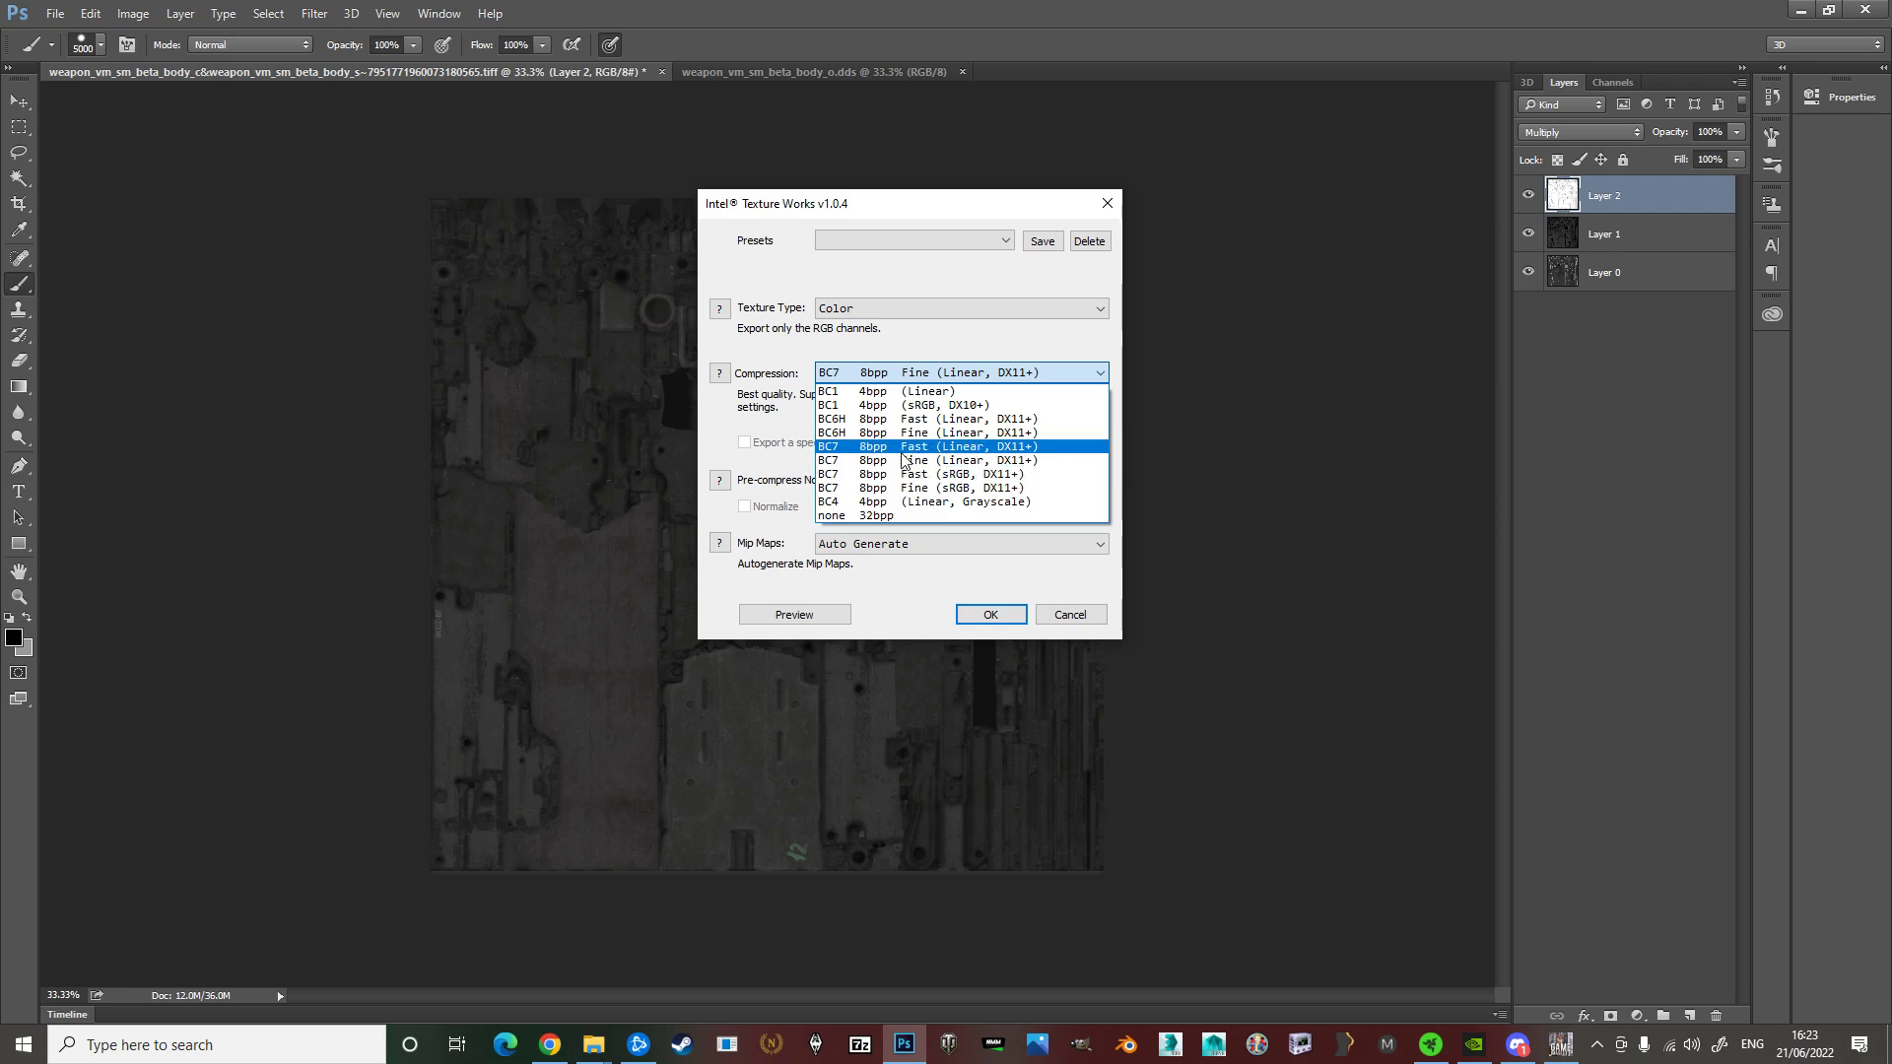
{"action": "left_click", "coordinate": [981, 460]}
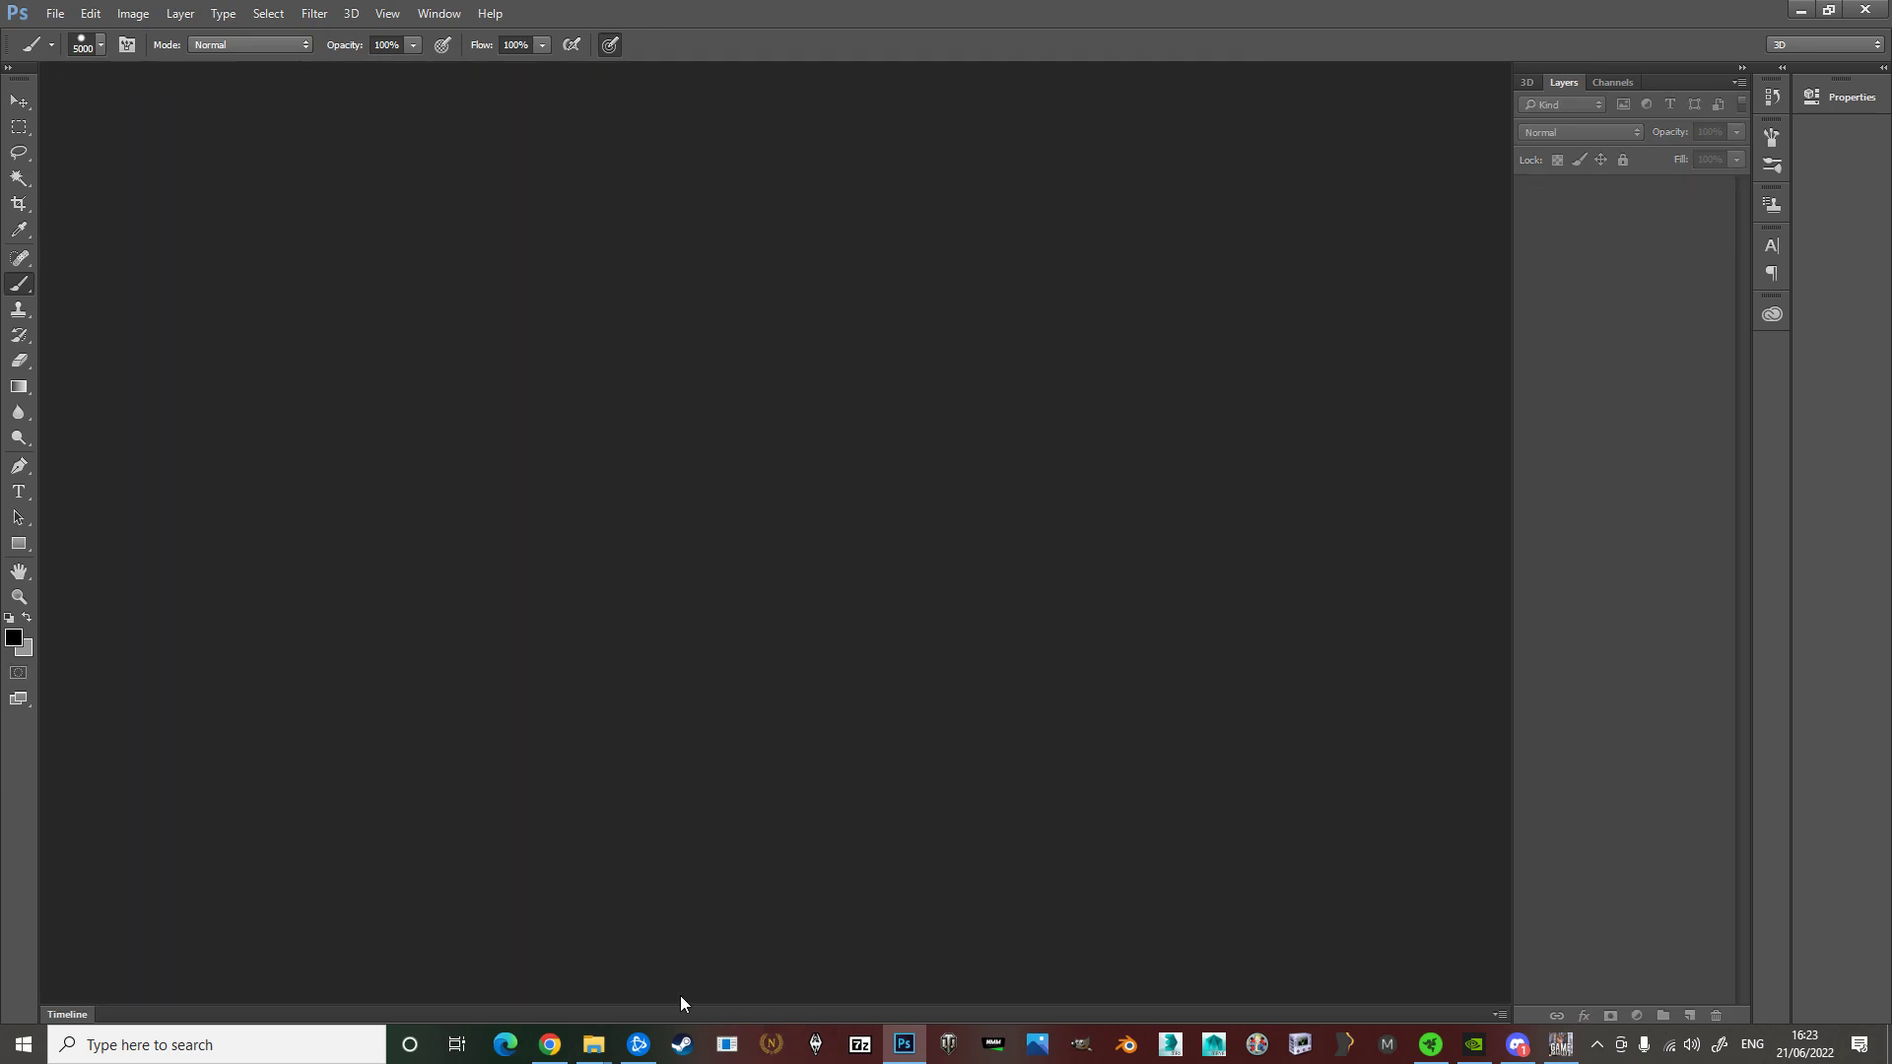
Toggle the mask channel overlay, then close the open normal map without saving
{"action": "mouse_move", "coordinate": [593, 1044]}
{"action": "left_click", "coordinate": [507, 1001]}
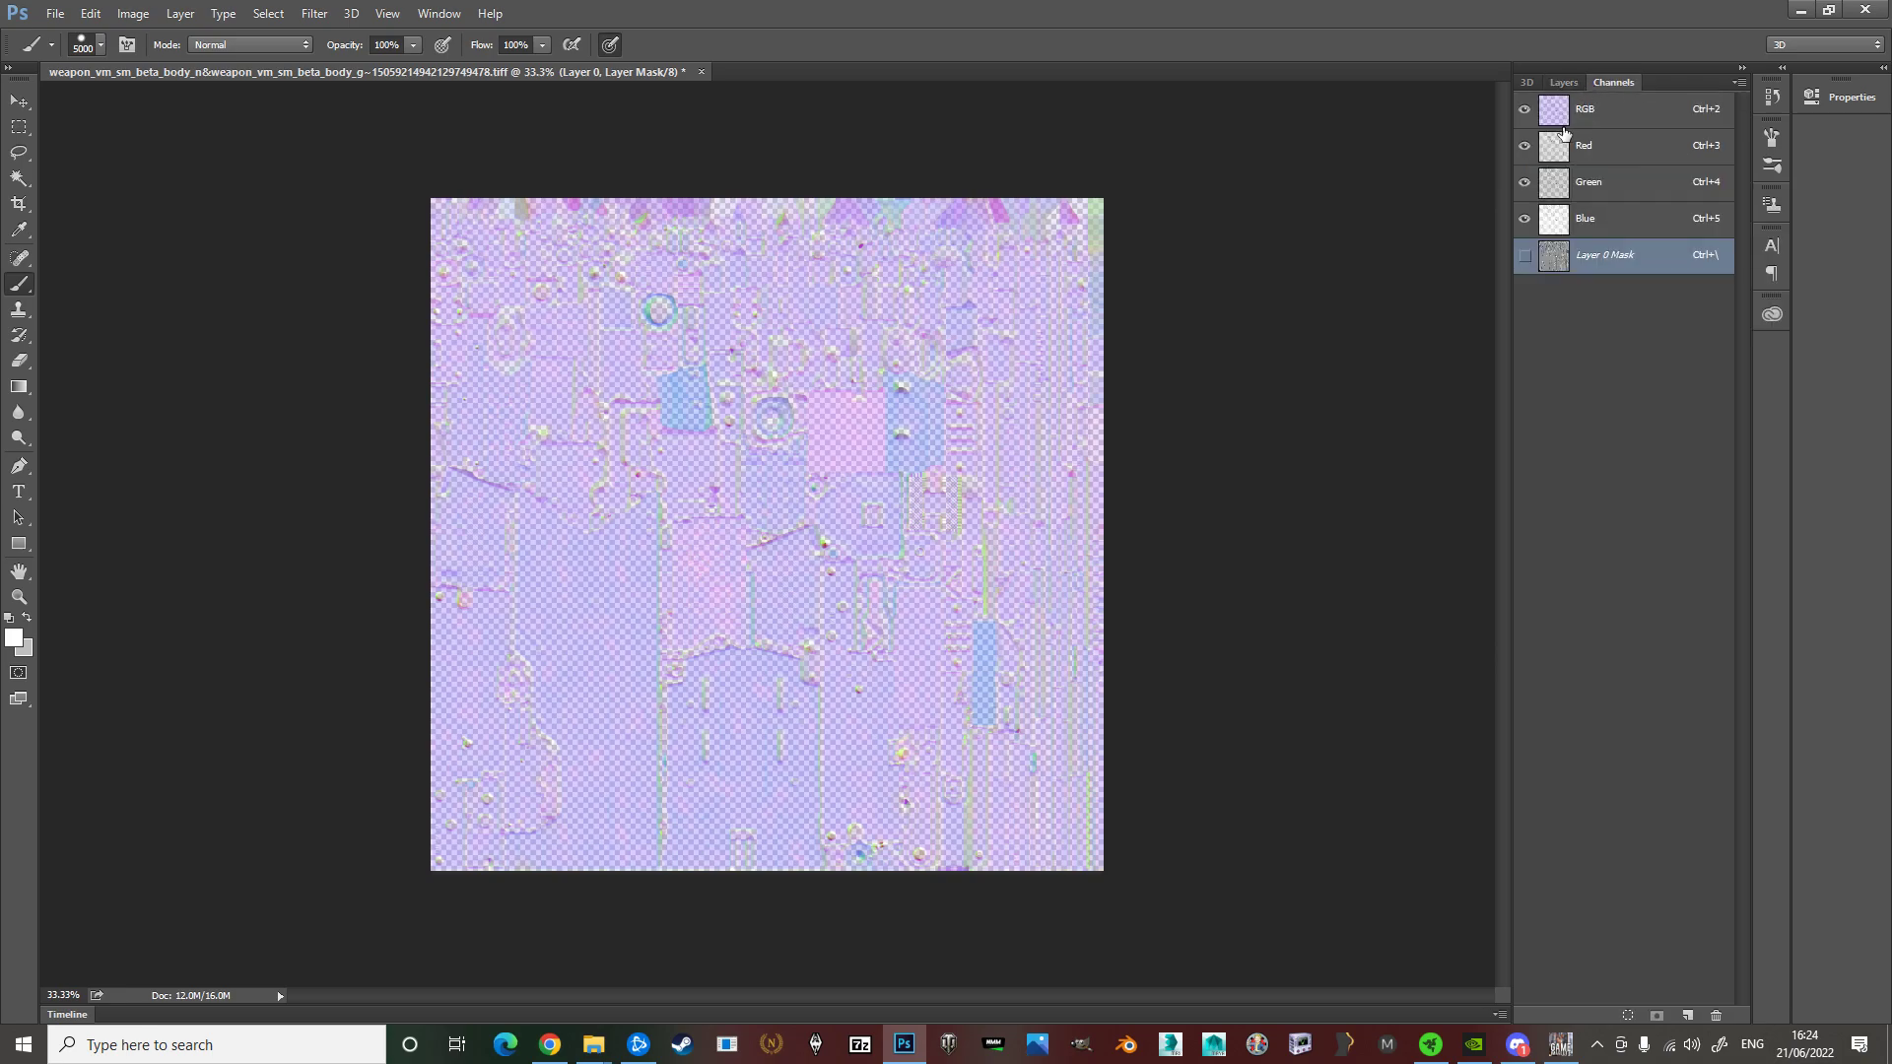
{"action": "left_click", "coordinate": [1525, 254]}
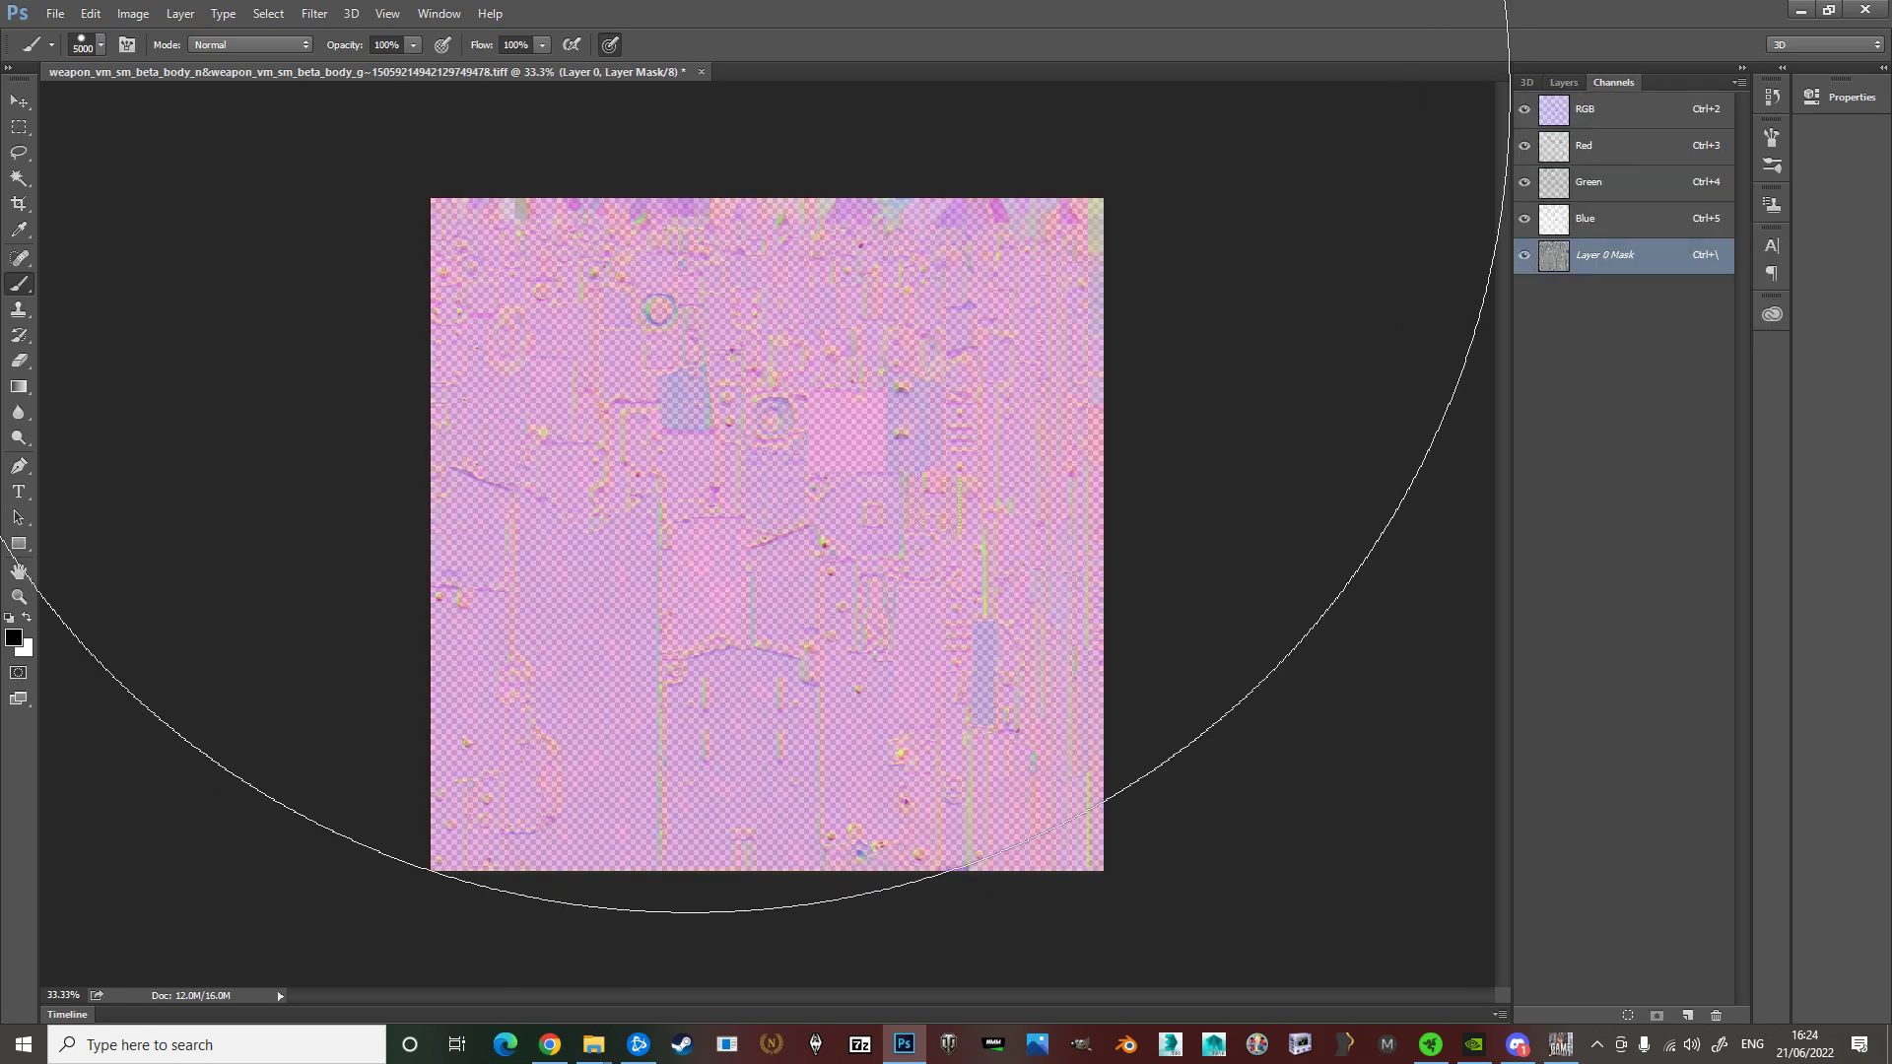
{"action": "left_click", "coordinate": [701, 71]}
{"action": "left_click", "coordinate": [952, 412]}
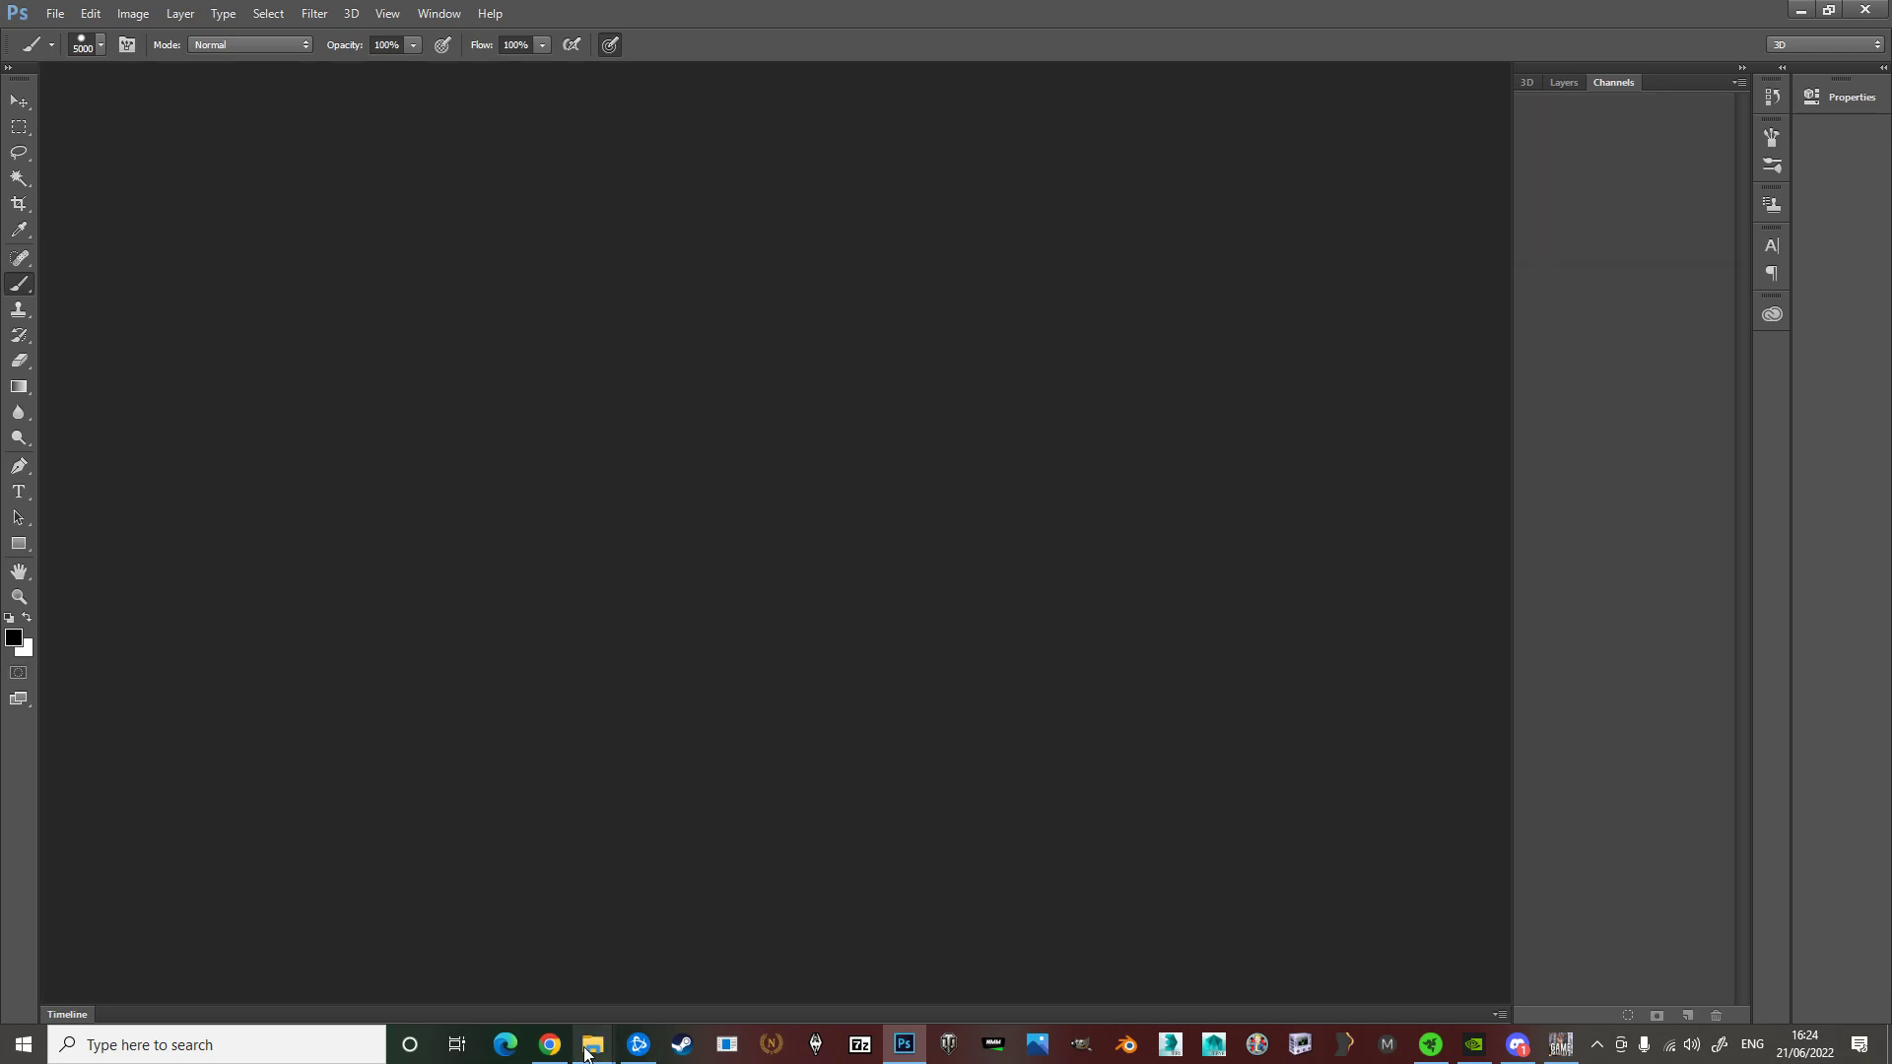
Open weapon_vm_sm_beta_body_n.dds from the Body folder and view its Blue, then RGB, channels
{"action": "mouse_move", "coordinate": [587, 1051]}
{"action": "left_click", "coordinate": [523, 962]}
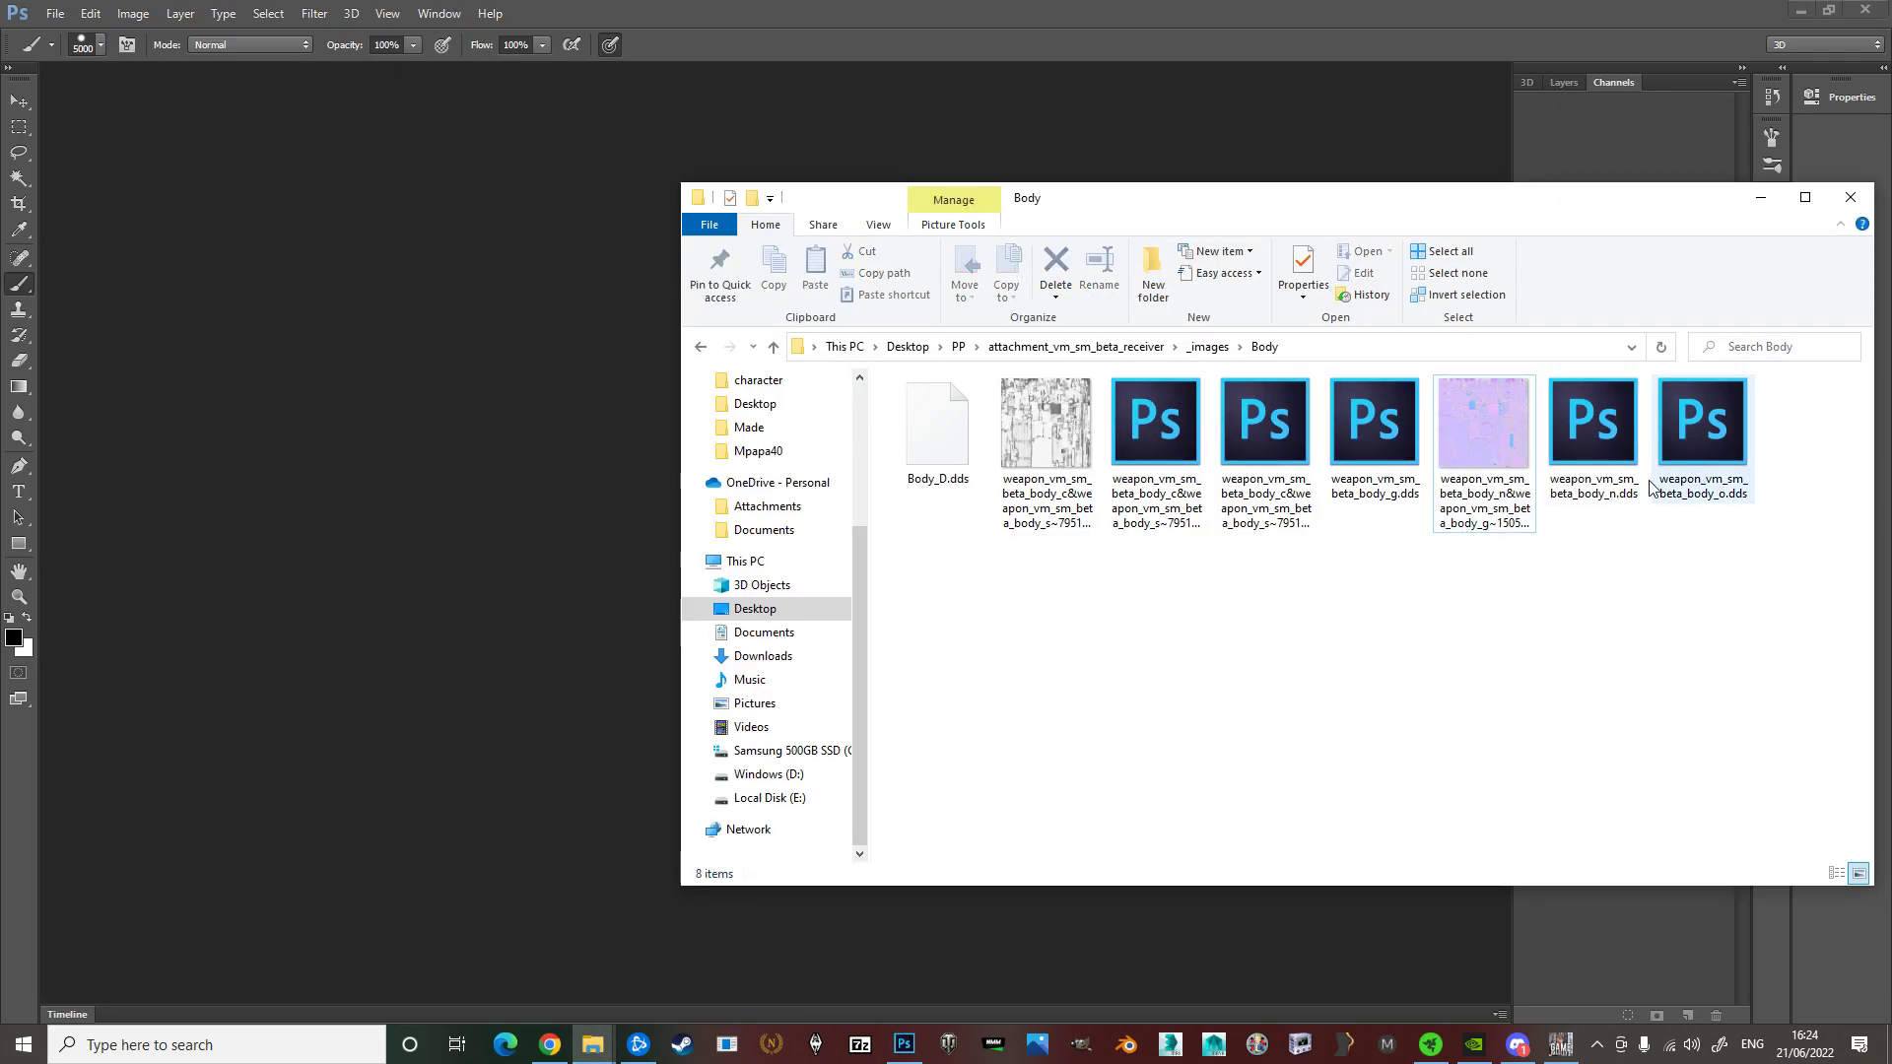
{"action": "mouse_move", "coordinate": [1586, 477]}
{"action": "left_mouse_down"}
{"action": "mouse_move", "coordinate": [694, 616]}
{"action": "mouse_move", "coordinate": [555, 525]}
{"action": "mouse_move", "coordinate": [1455, 512]}
{"action": "mouse_move", "coordinate": [1568, 485]}
{"action": "left_mouse_up"}
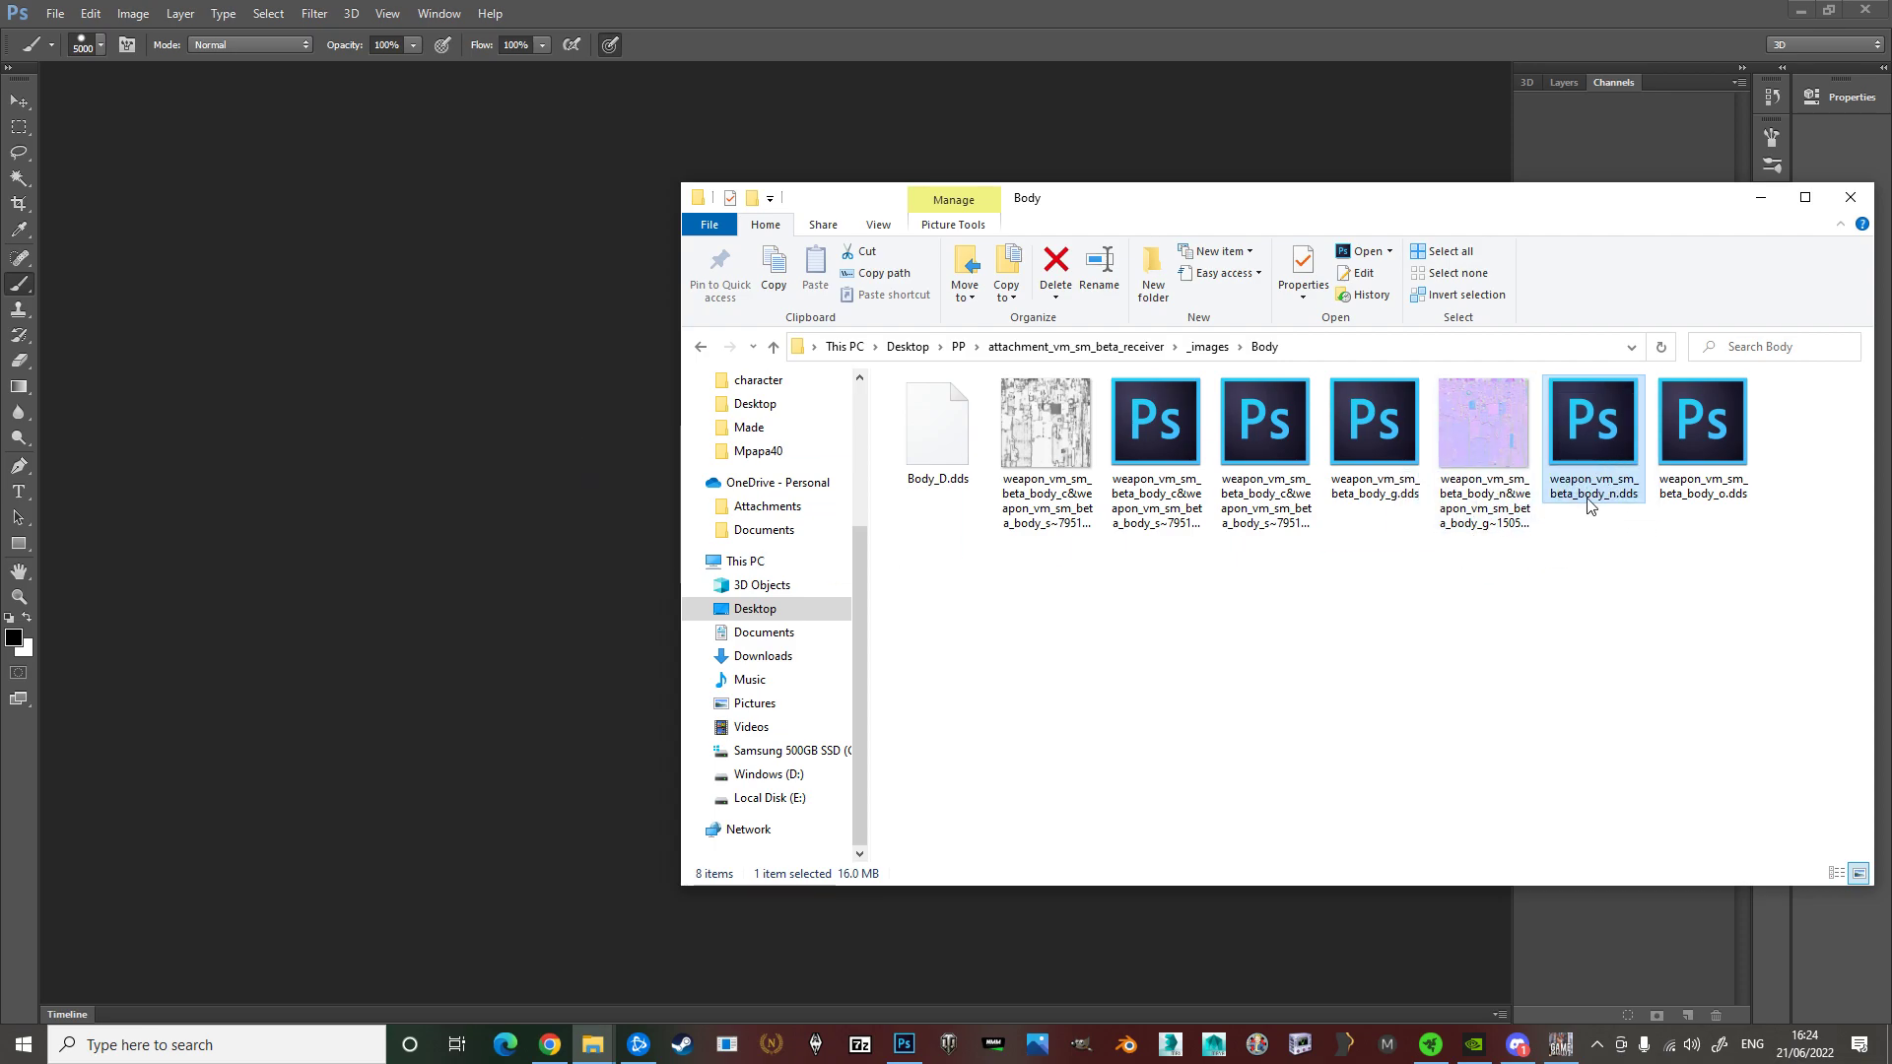
{"action": "left_click_drag", "start_coordinate": [1588, 507], "coordinate": [505, 516]}
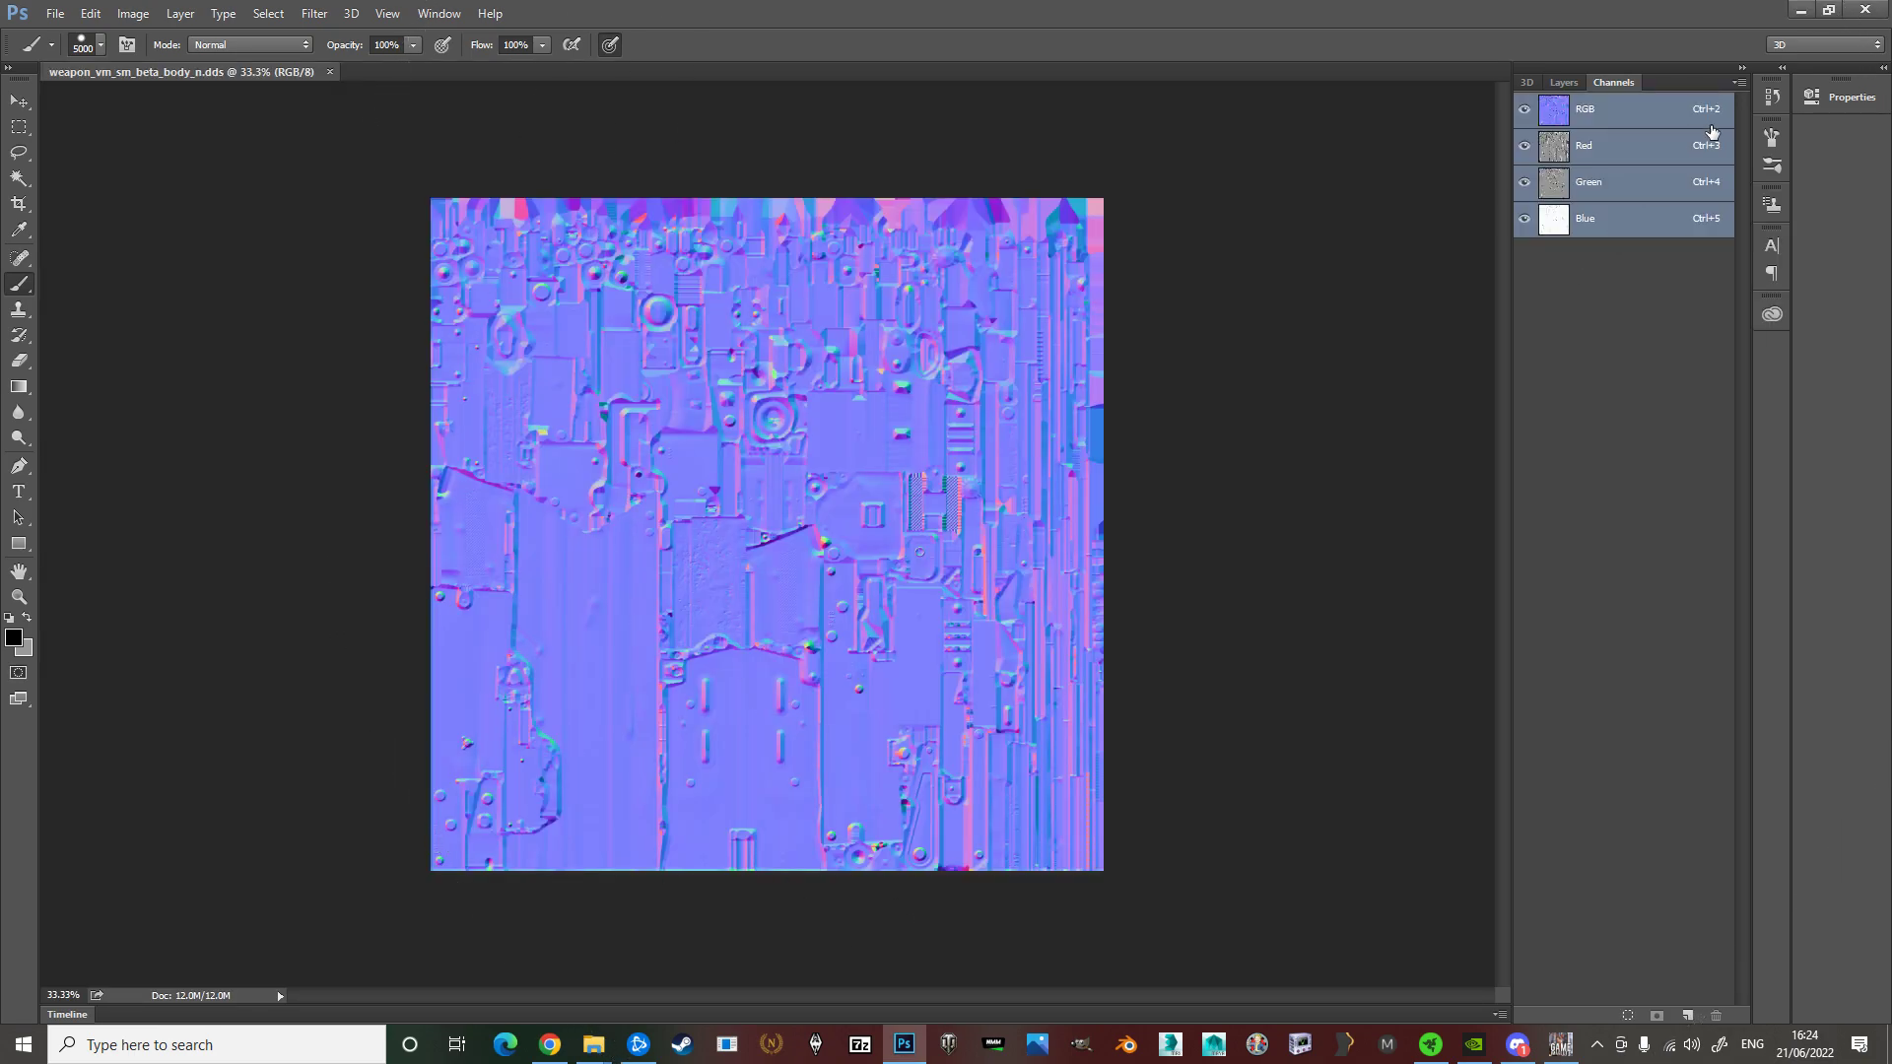
{"action": "left_click", "coordinate": [1571, 223]}
{"action": "left_click", "coordinate": [1641, 118]}
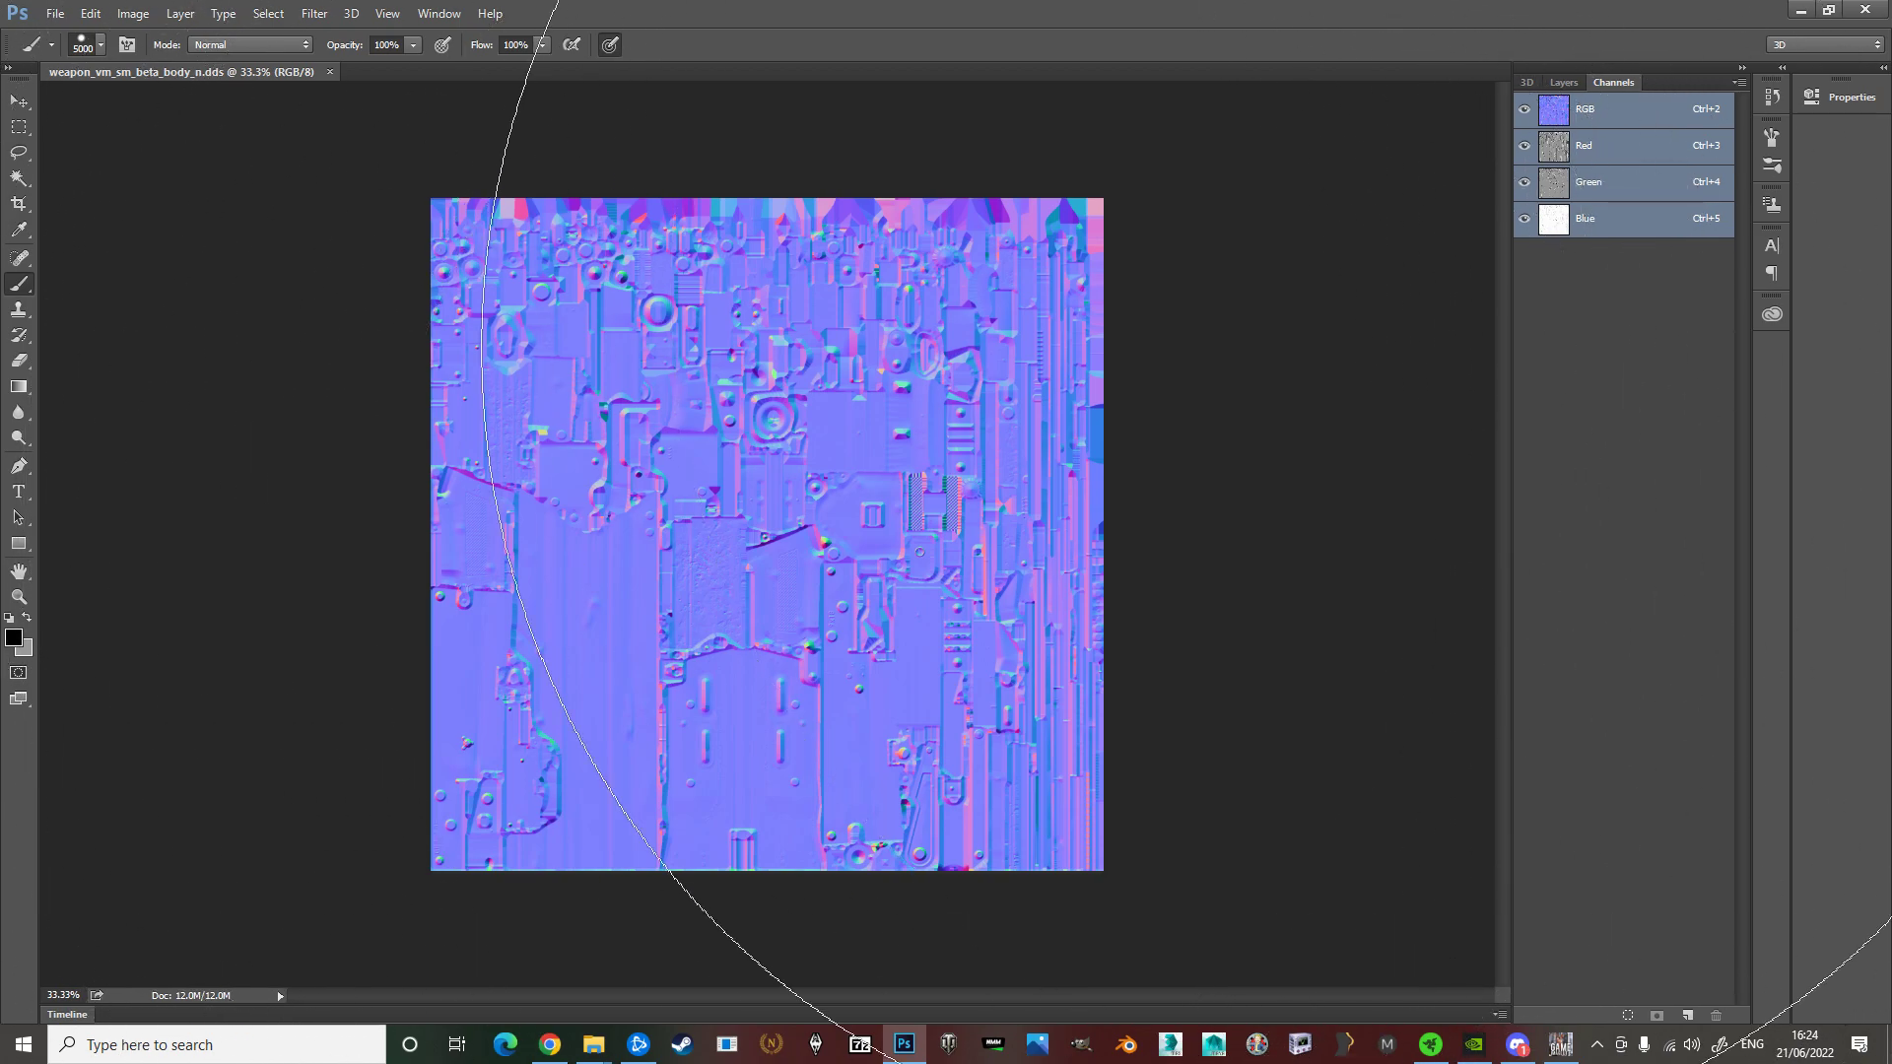
Save the normal map as Body_N.dds with the Normal Map texture type, then close it
{"action": "left_click", "coordinate": [55, 14]}
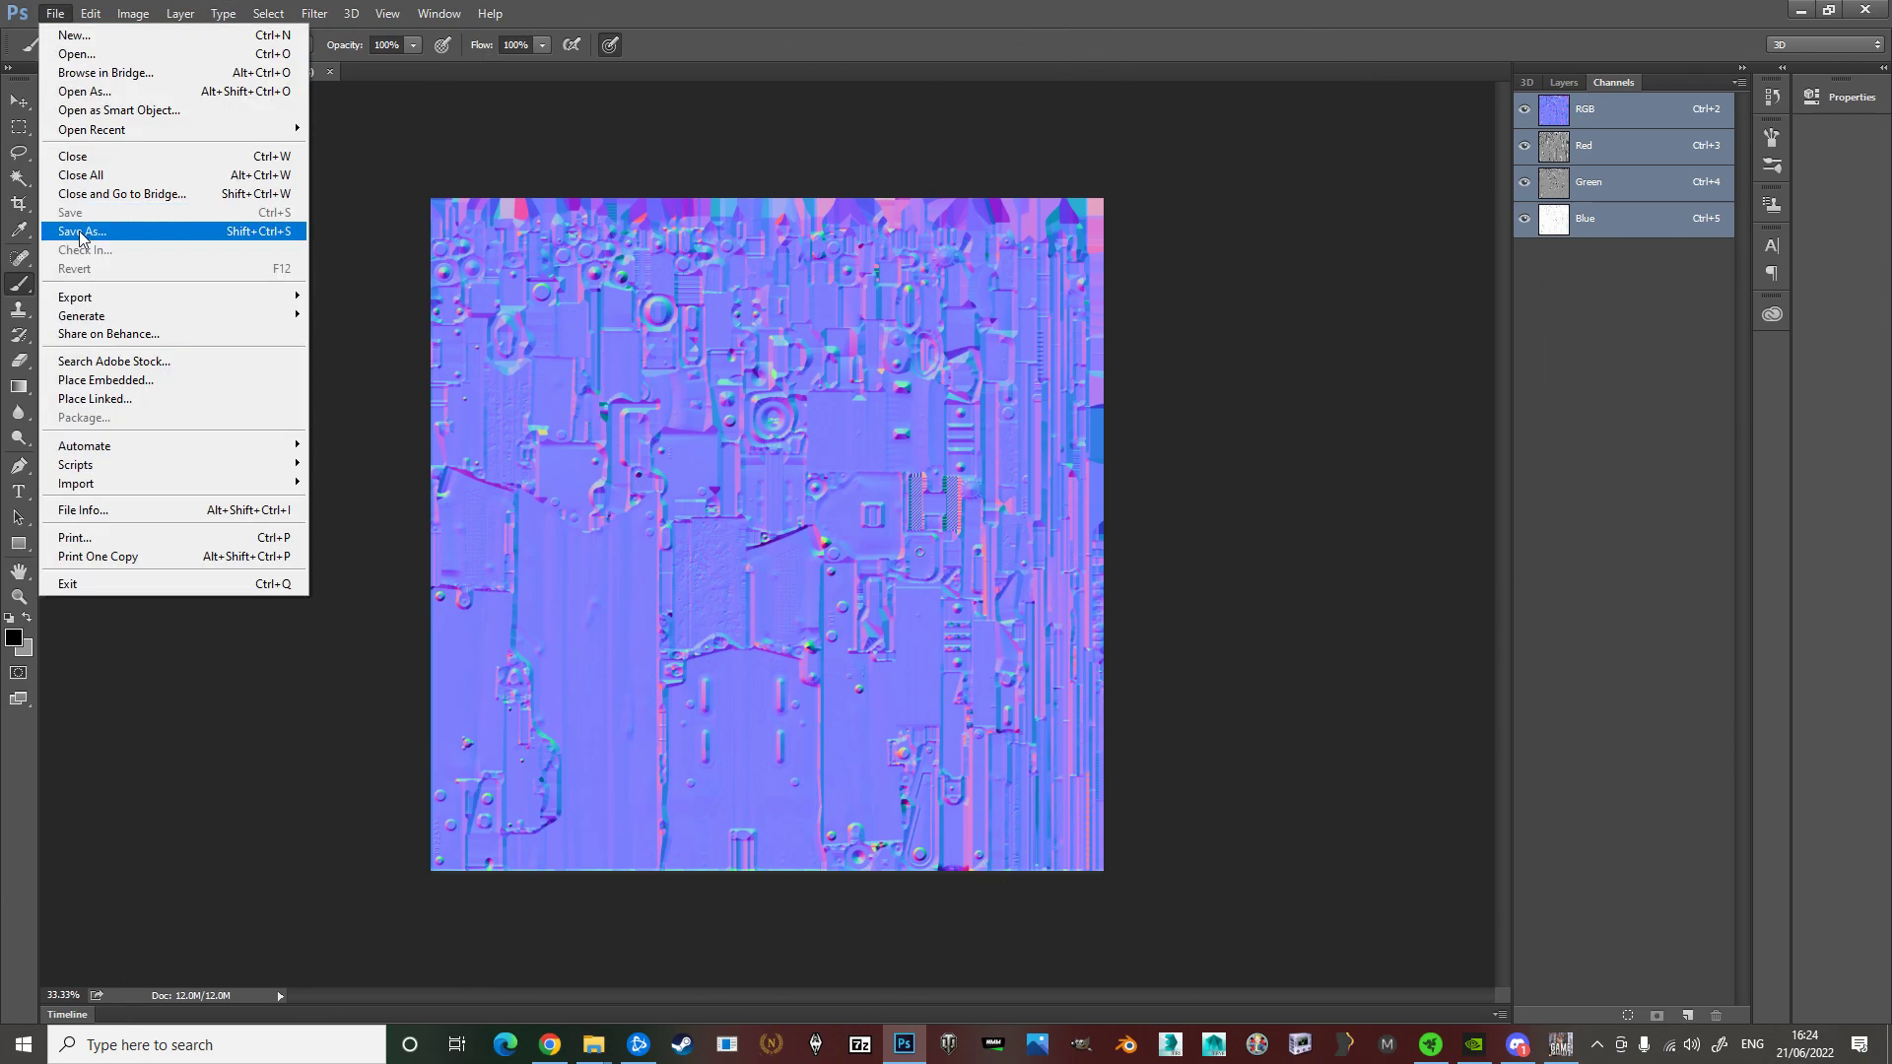
{"action": "left_click", "coordinate": [94, 232]}
{"action": "left_click", "coordinate": [912, 296]}
{"action": "left_click", "coordinate": [885, 547]}
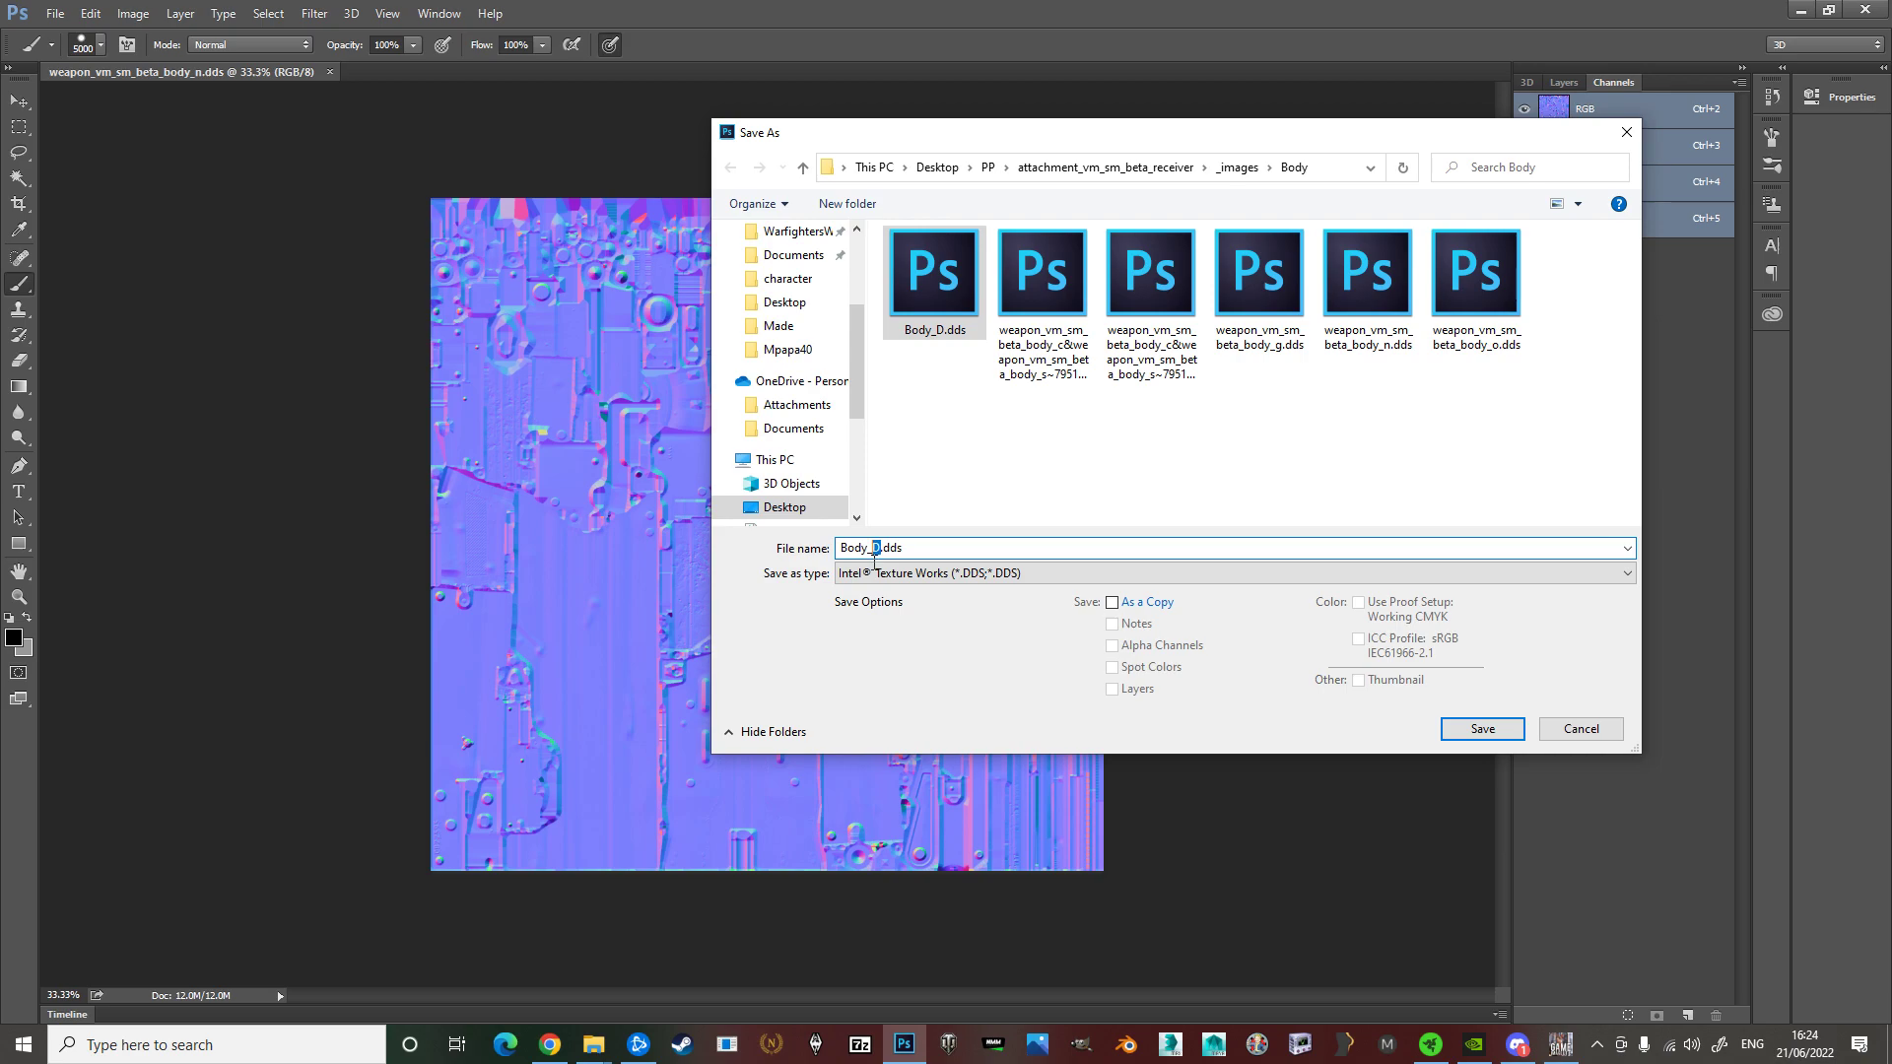
{"action": "type", "text": "N"}
{"action": "left_click", "coordinate": [1482, 726]}
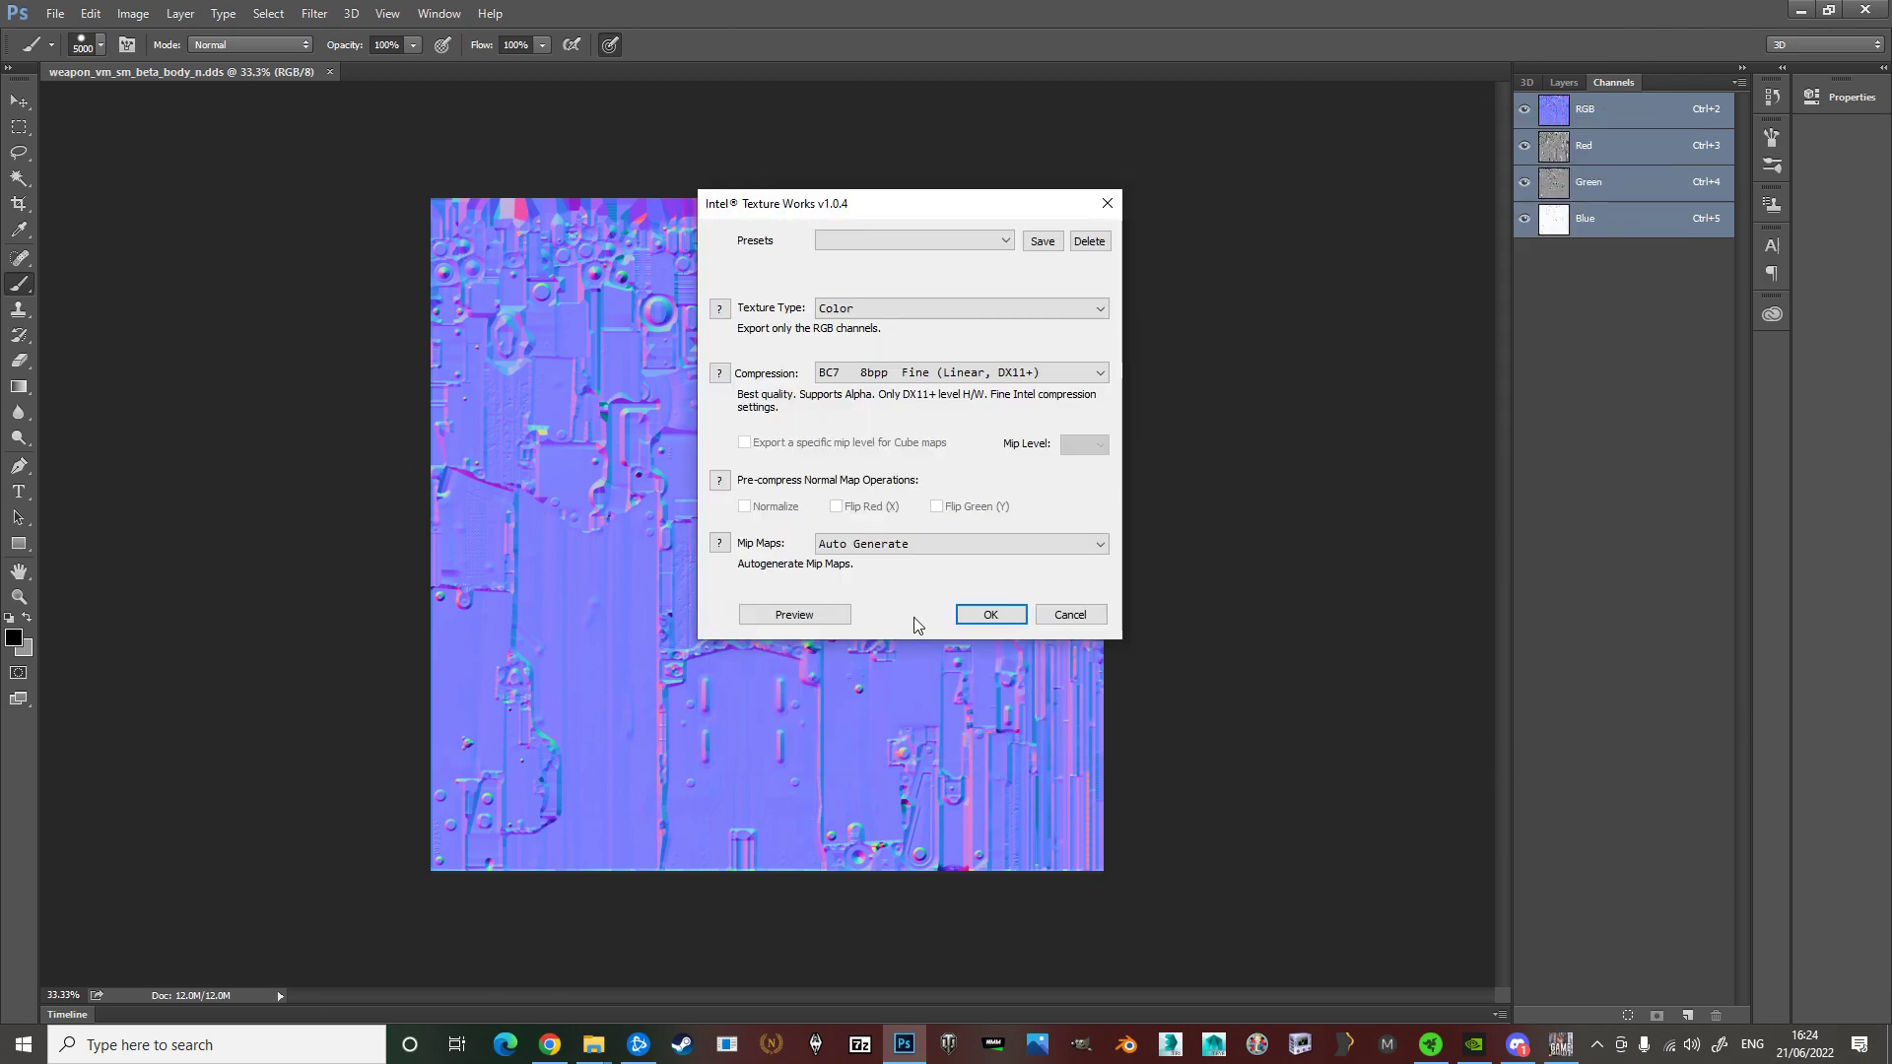
{"action": "left_click", "coordinate": [894, 311]}
{"action": "left_click", "coordinate": [891, 385]}
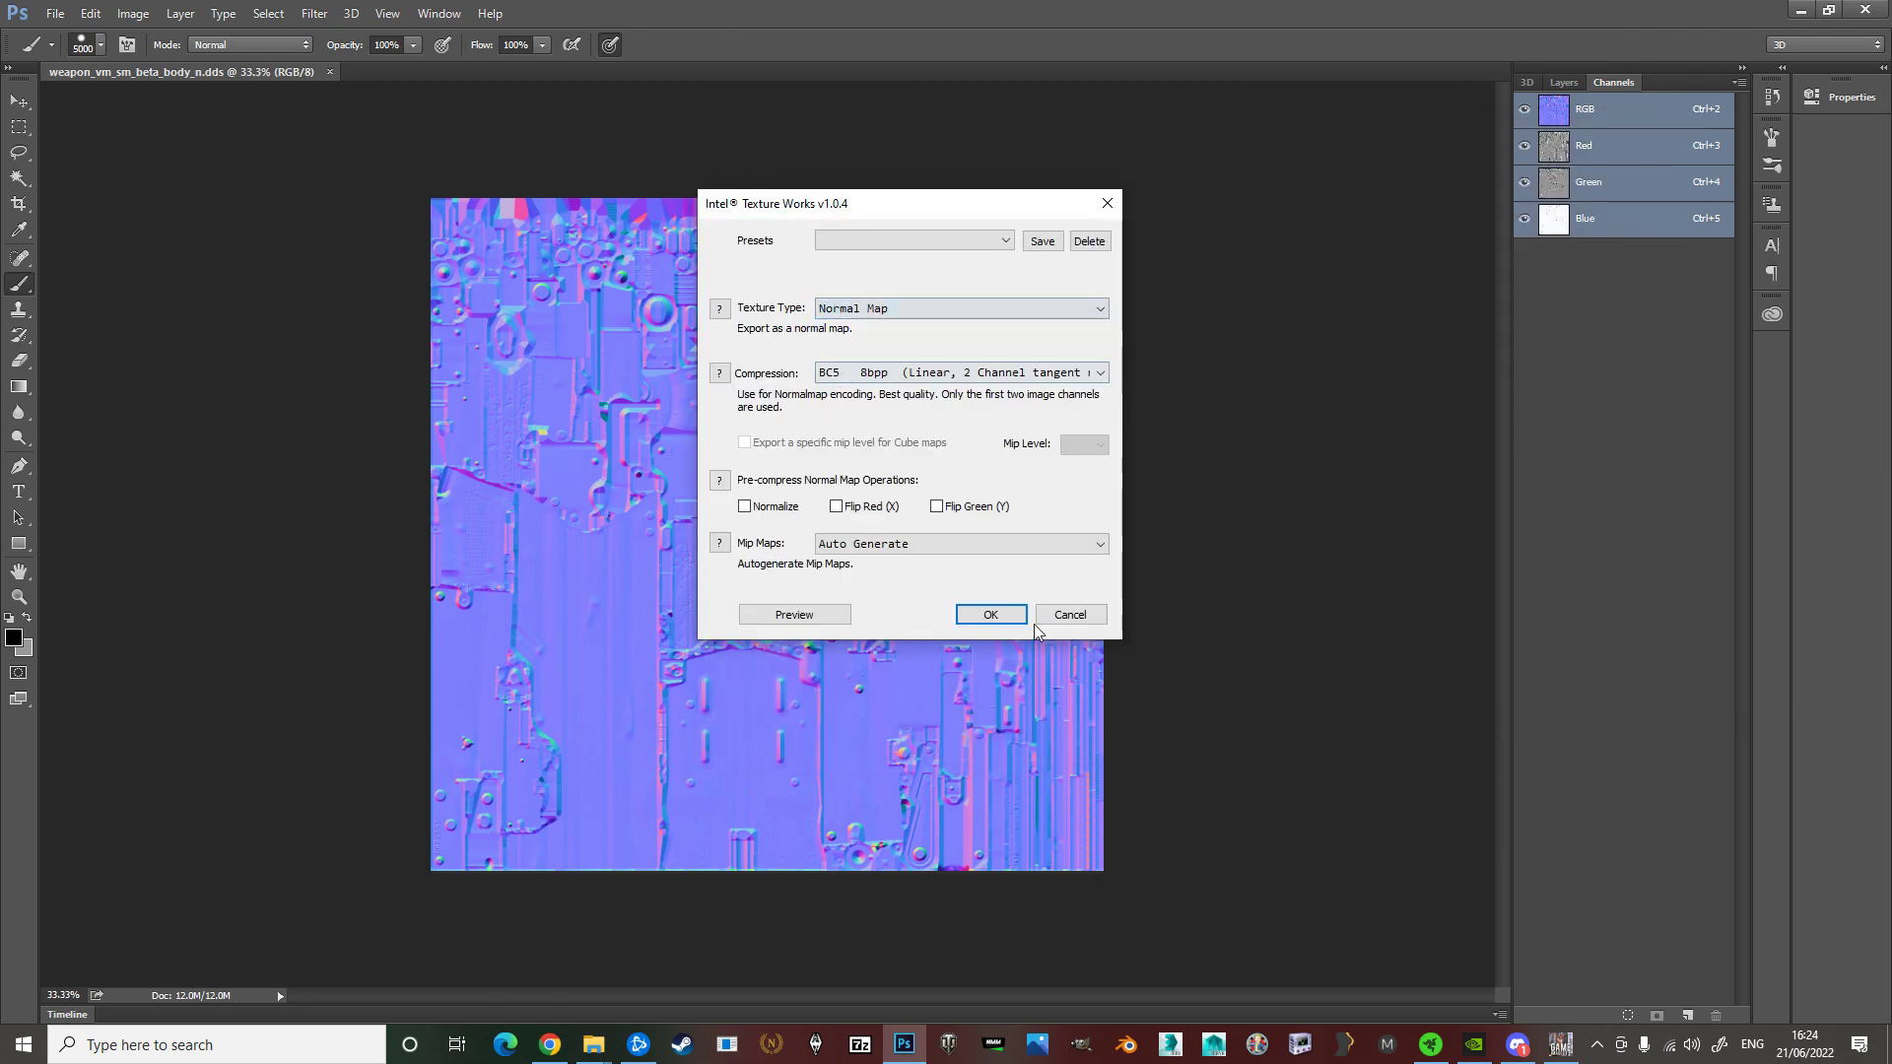
{"action": "left_click", "coordinate": [989, 615]}
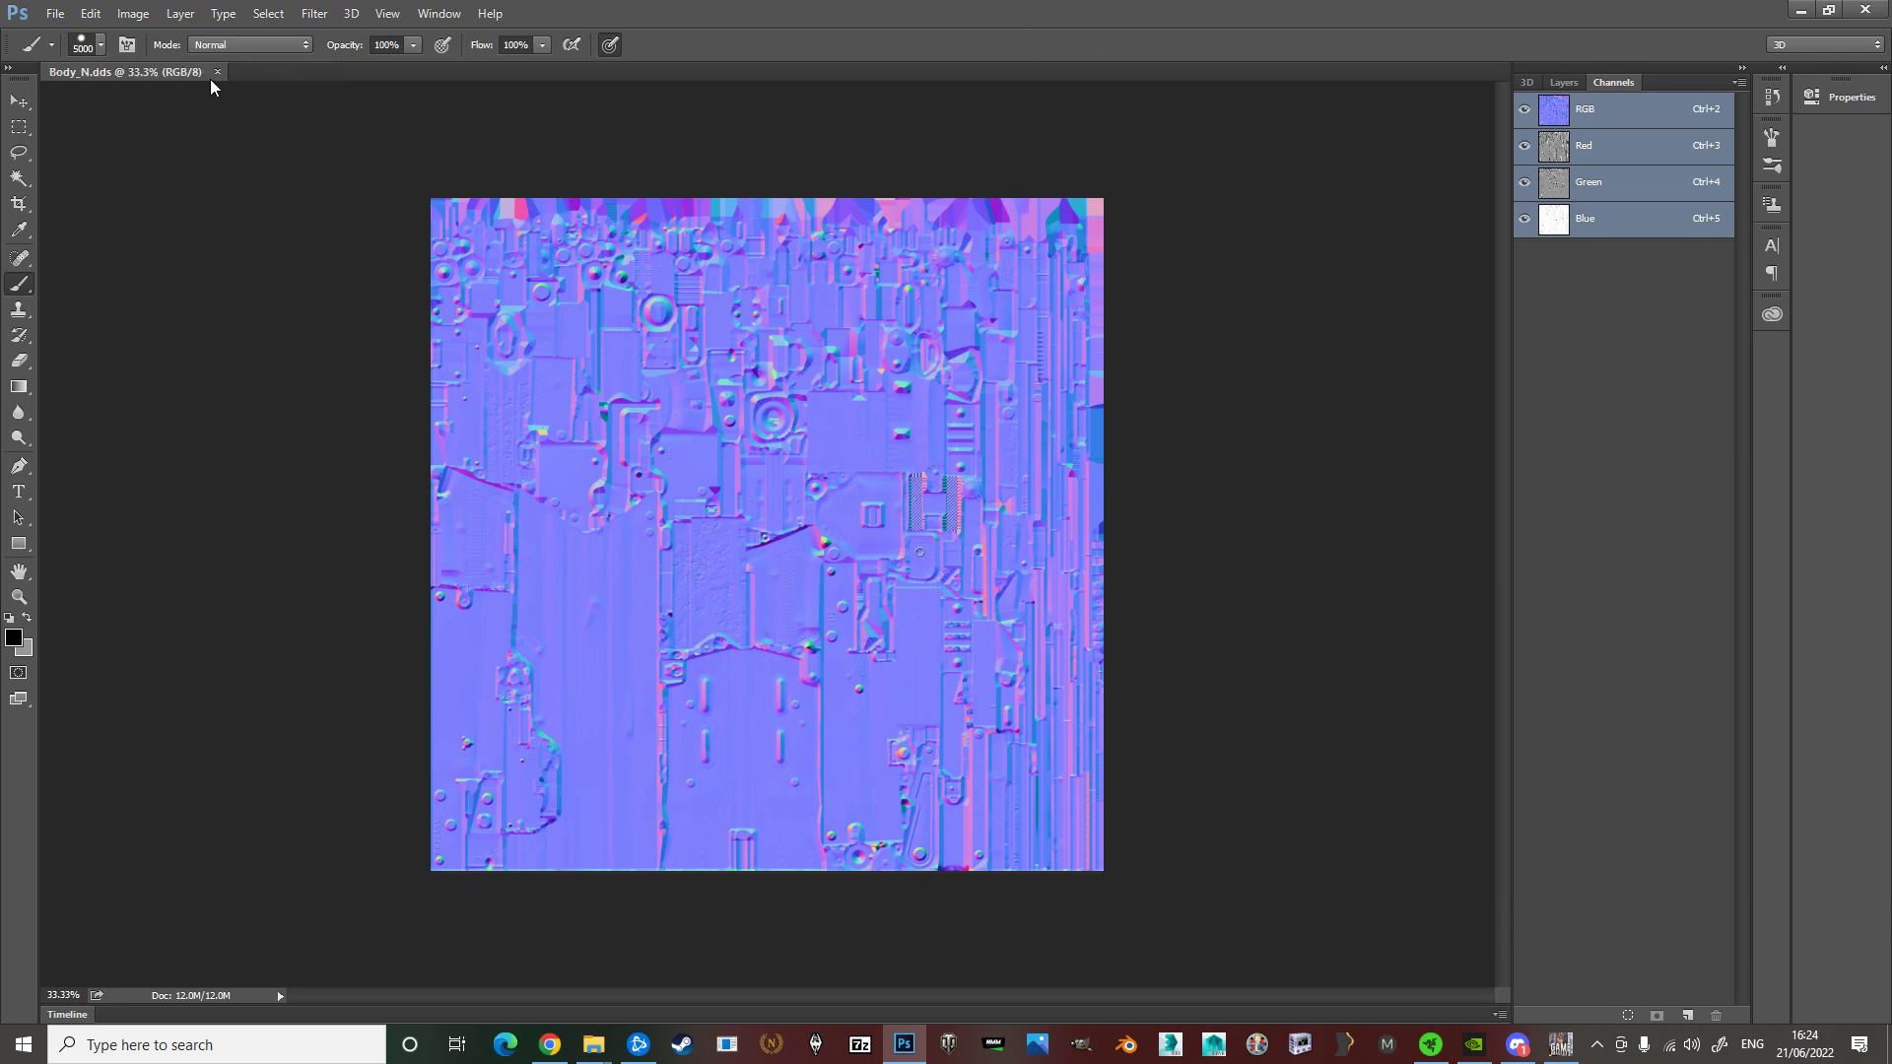
{"action": "left_click", "coordinate": [216, 72]}
Select the body_c&s texture and body_g.dds in the Body folder and drag both into Photoshop
{"action": "mouse_move", "coordinate": [592, 1043]}
{"action": "left_click", "coordinate": [530, 985]}
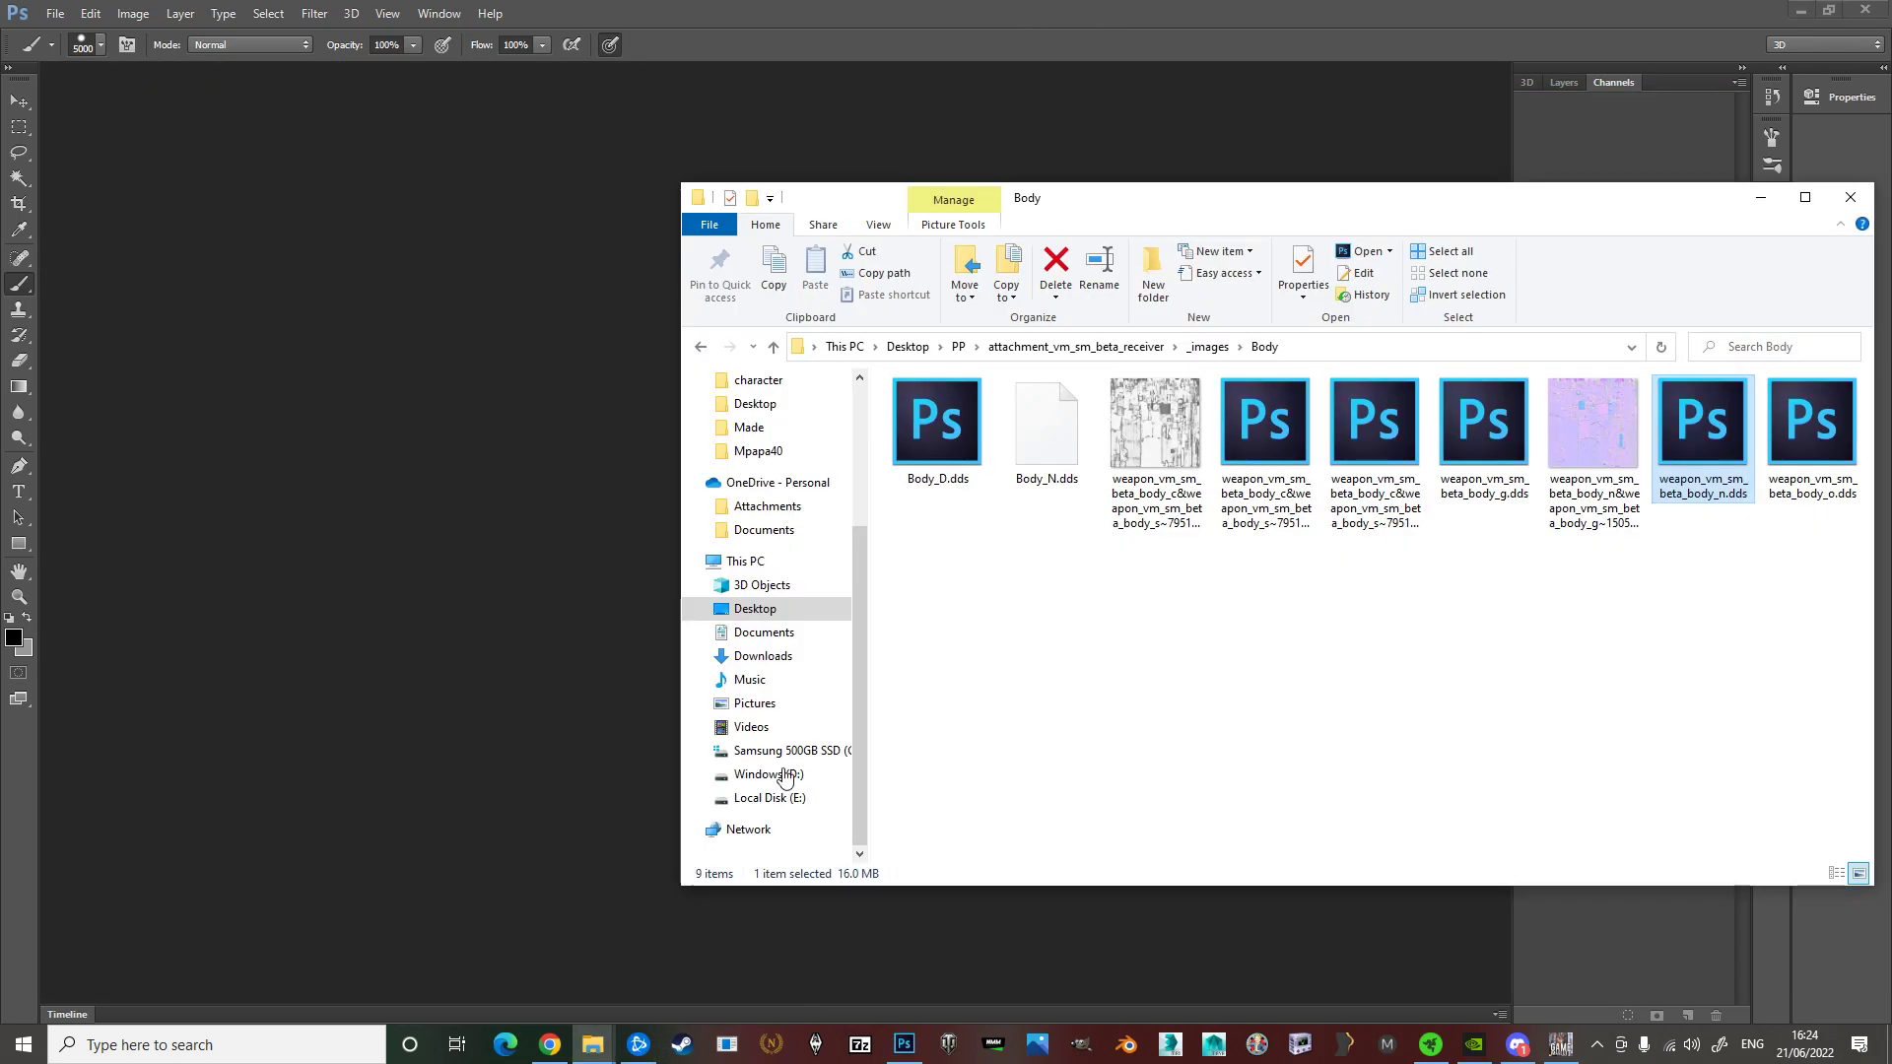
{"action": "left_click", "coordinate": [1472, 637]}
{"action": "left_click", "coordinate": [1363, 461]}
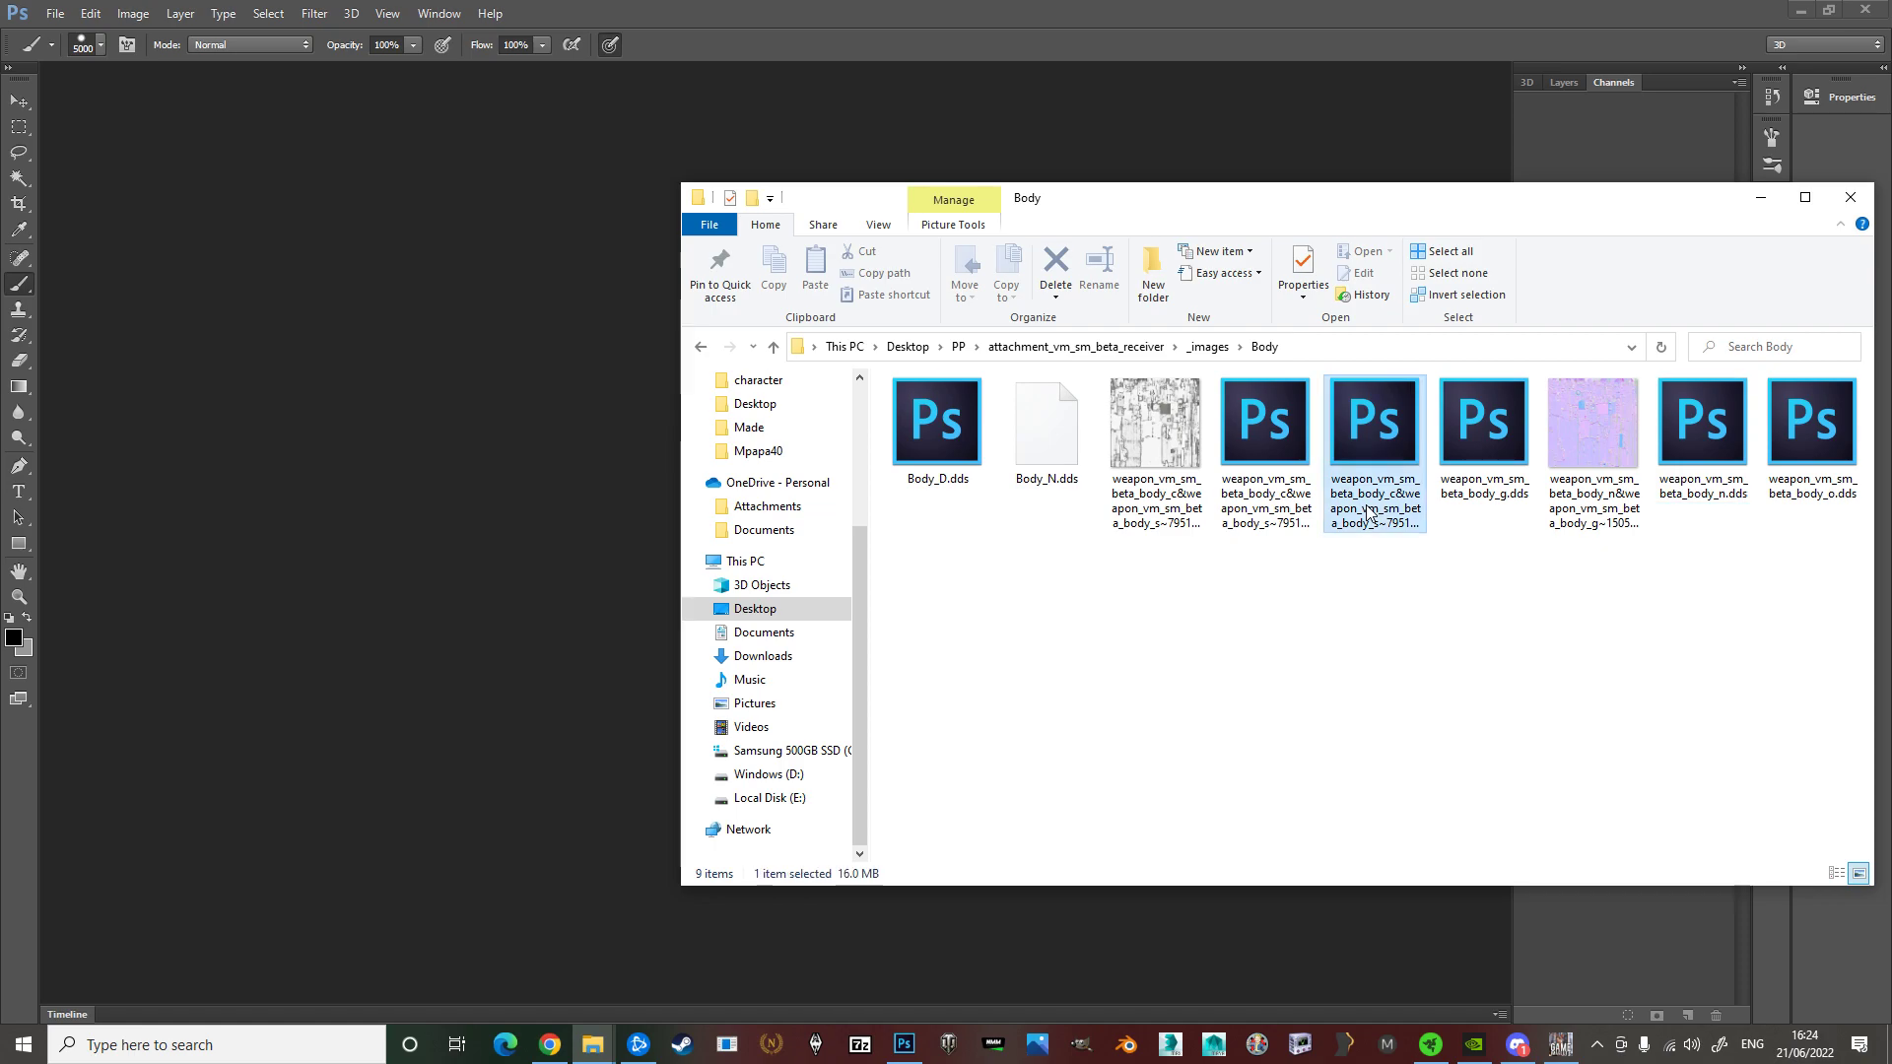
{"action": "left_click", "coordinate": [1478, 464], "text": "ctrl"}
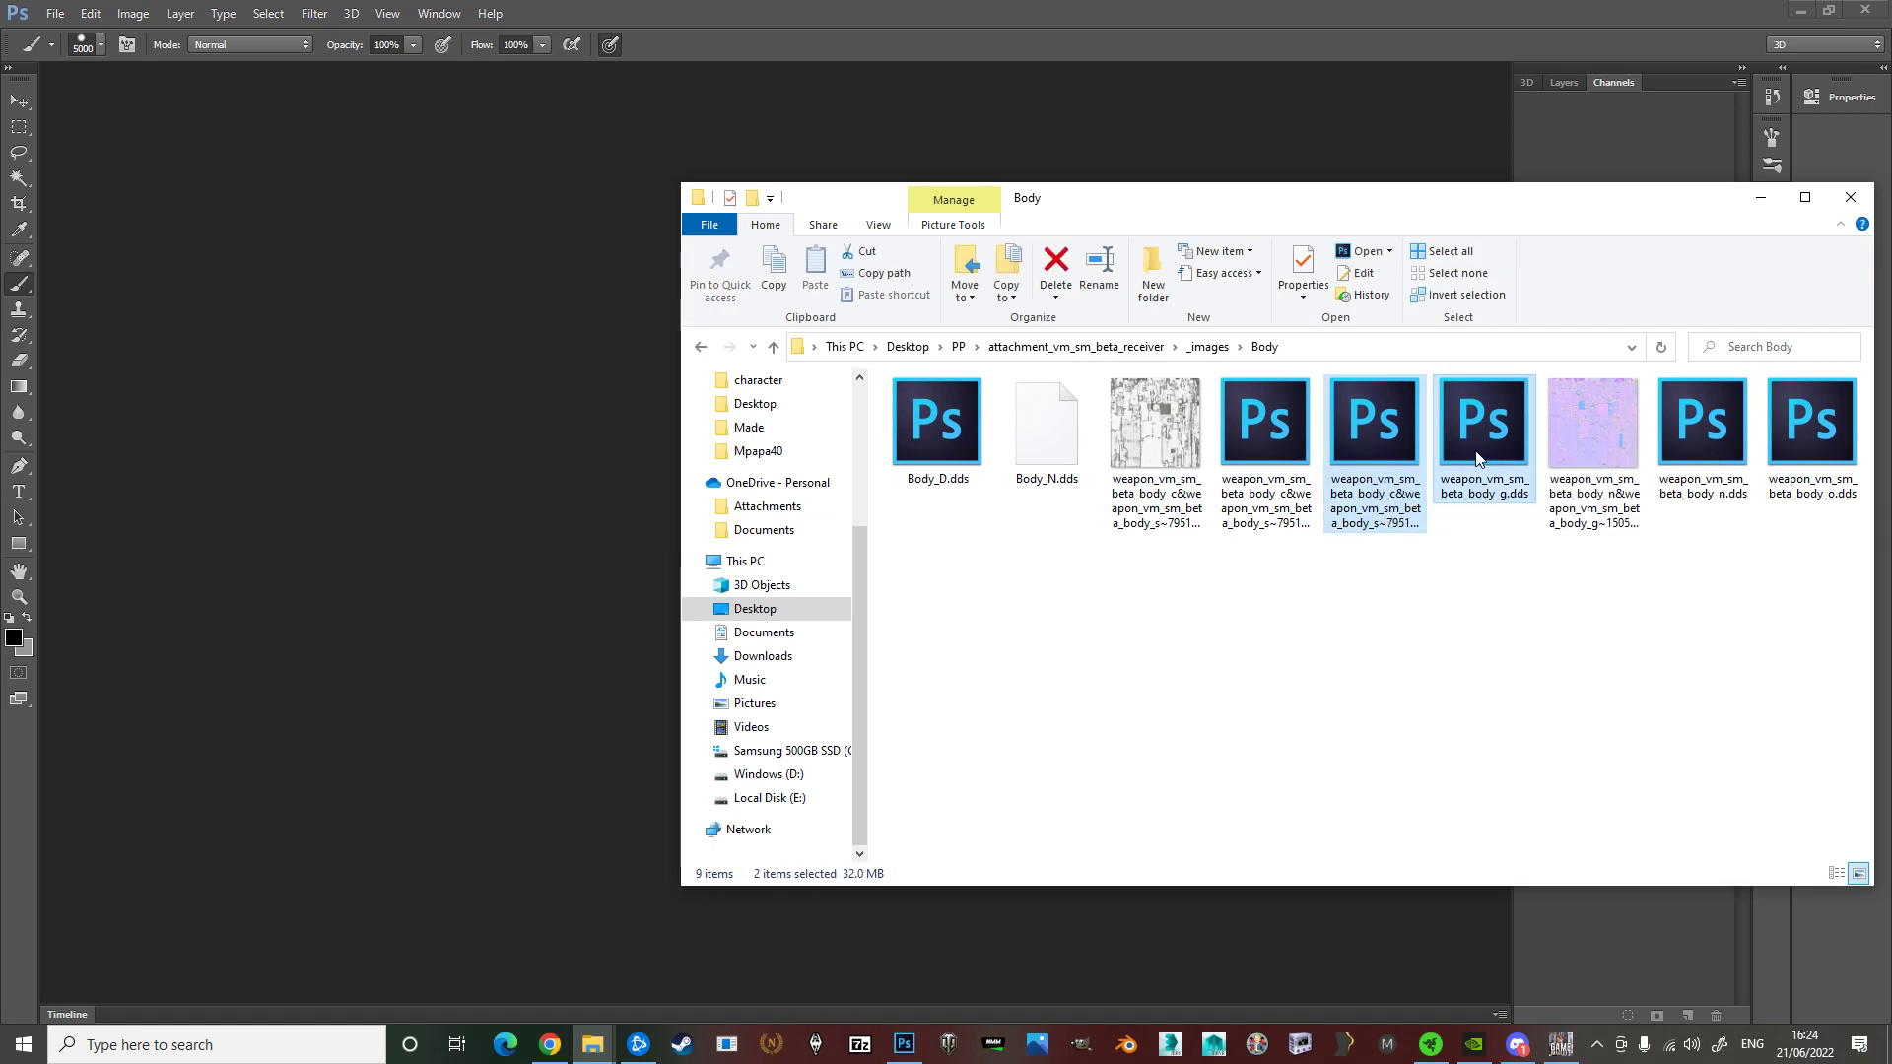
{"action": "left_click_drag", "start_coordinate": [1478, 463], "coordinate": [428, 508]}
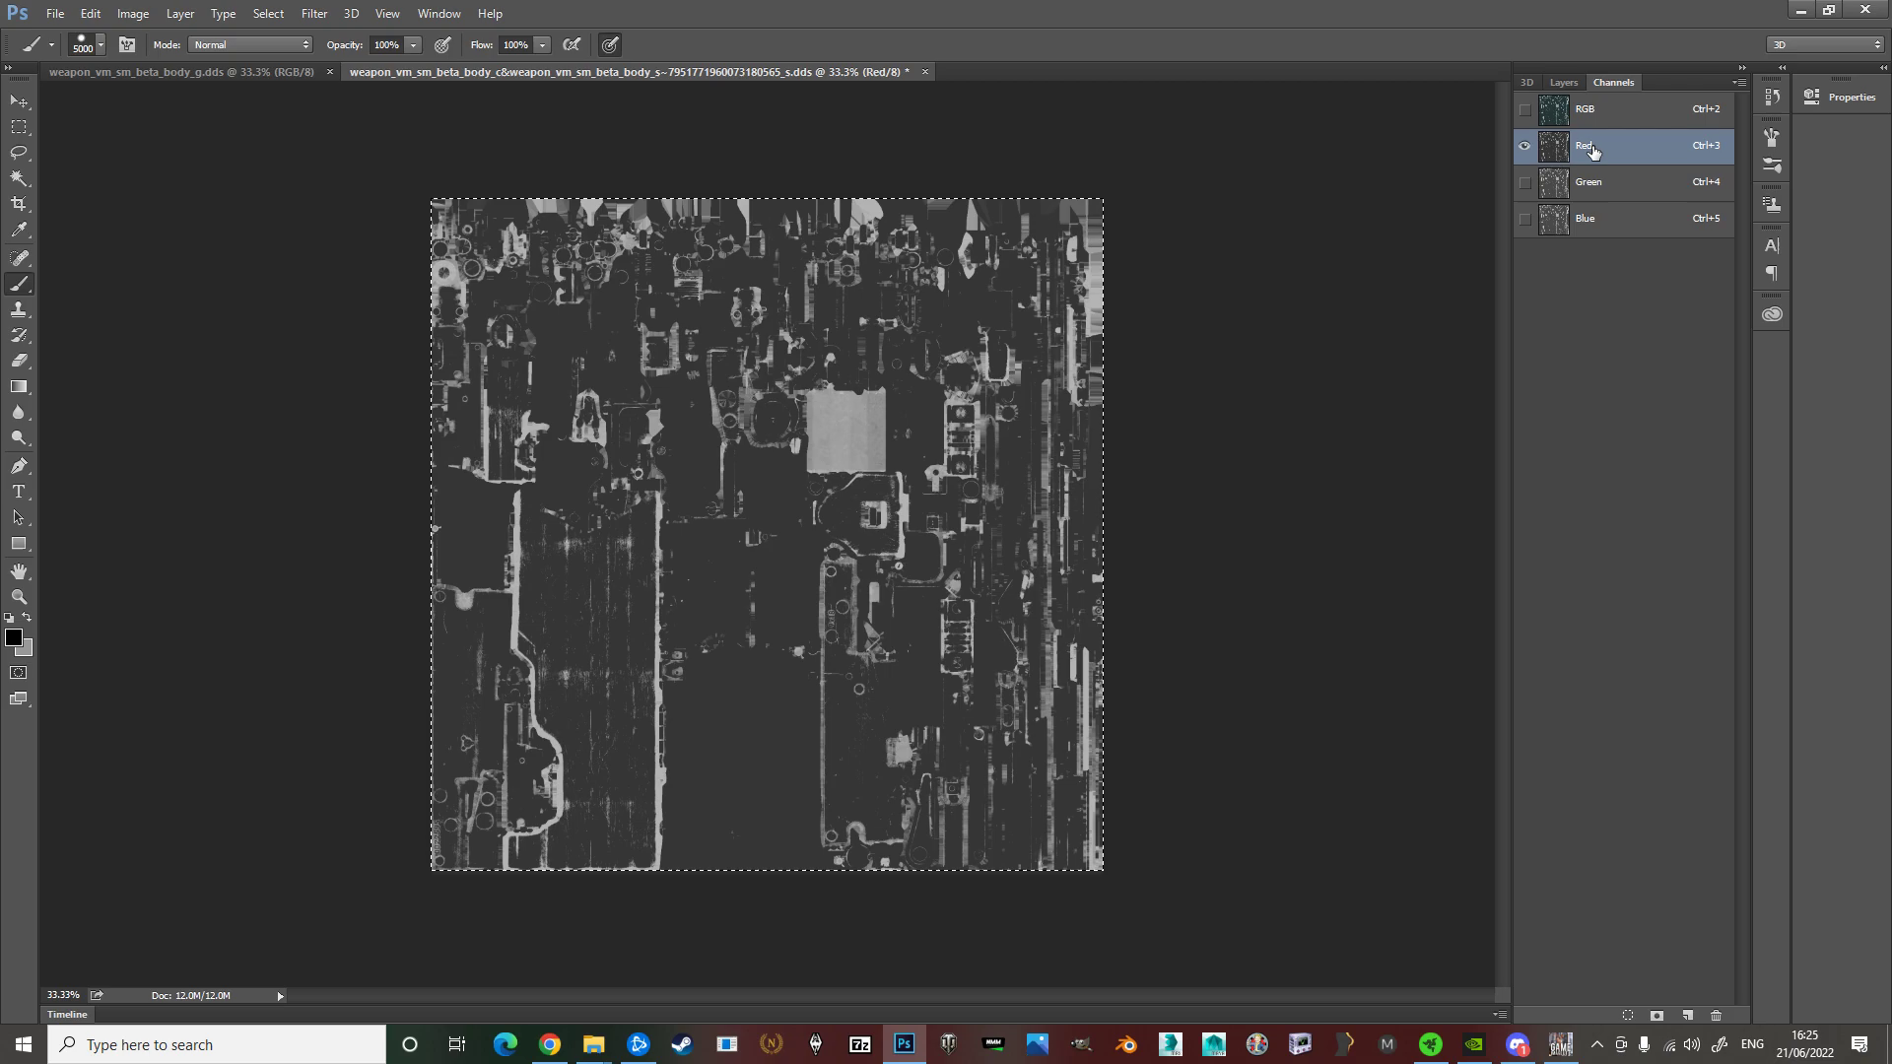
Paste body_g into the combined texture's Green channel and fill the Blue channel with black
{"action": "left_click", "coordinate": [1628, 102]}
{"action": "left_click", "coordinate": [1589, 143]}
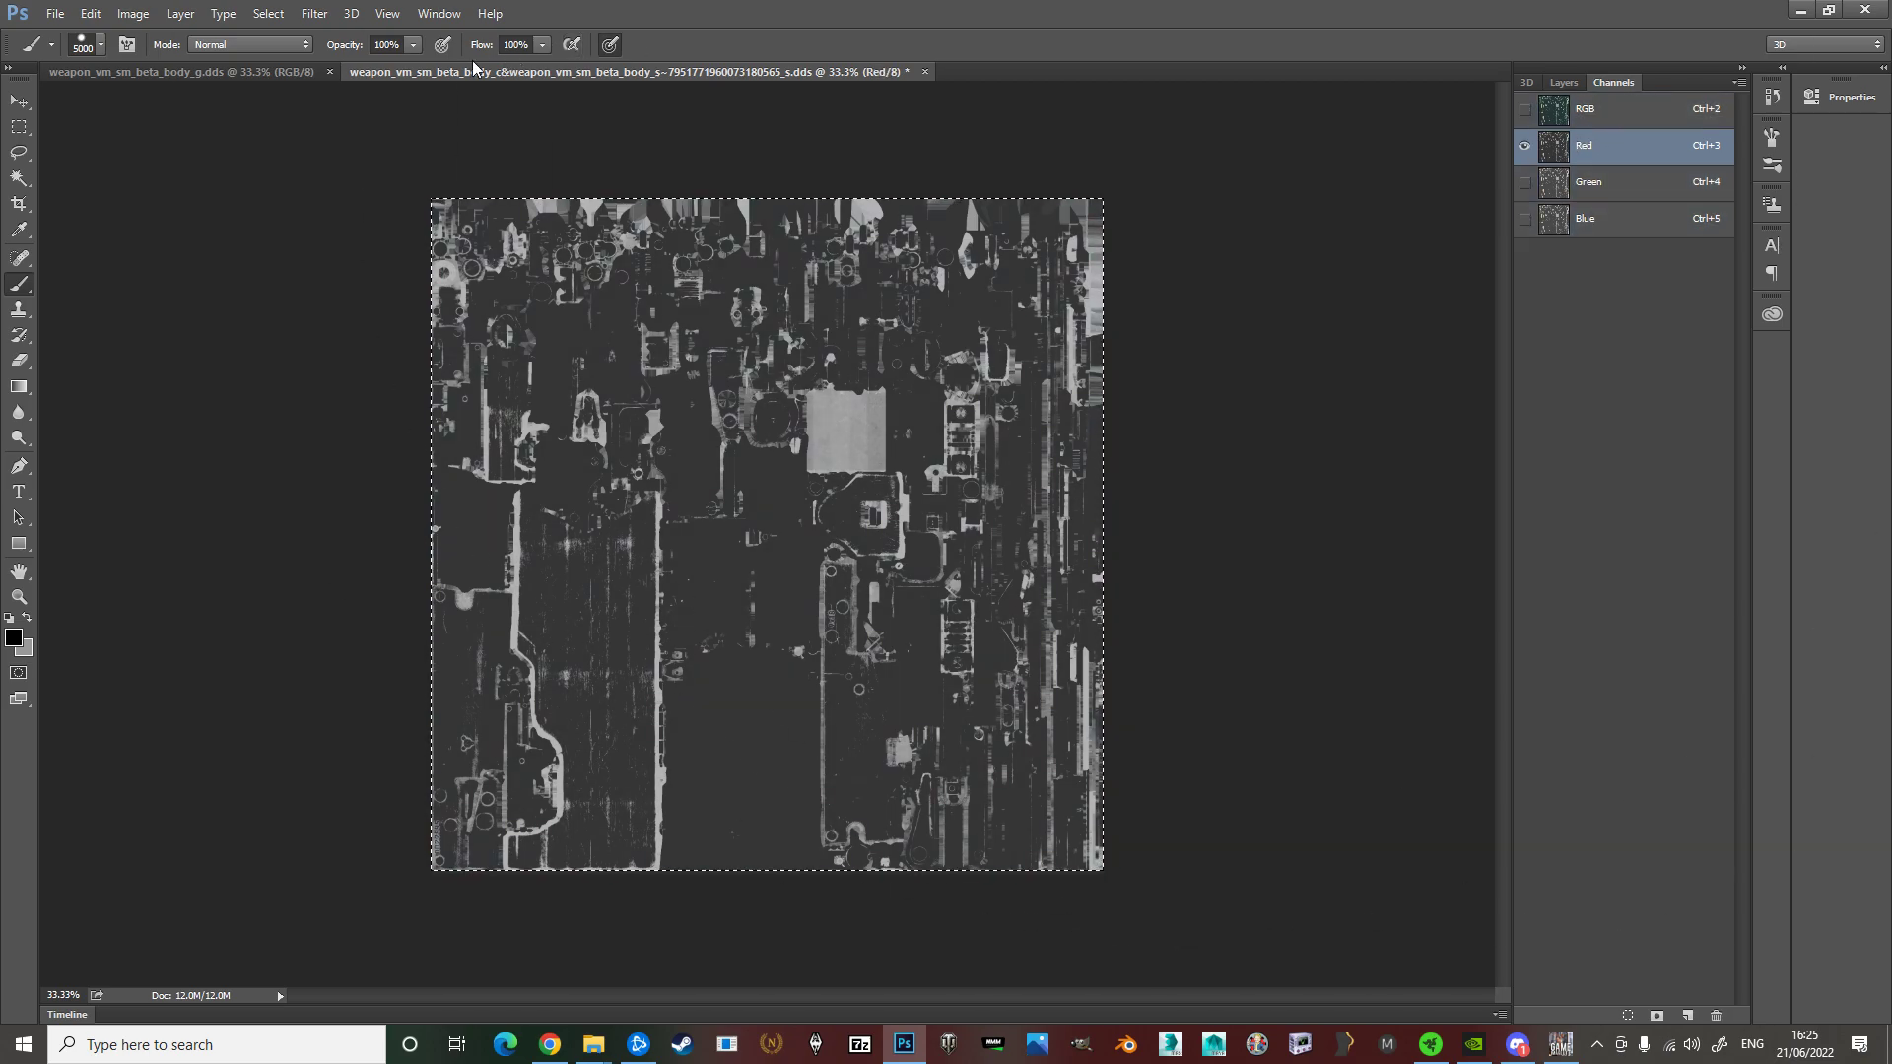
{"action": "left_click", "coordinate": [244, 71]}
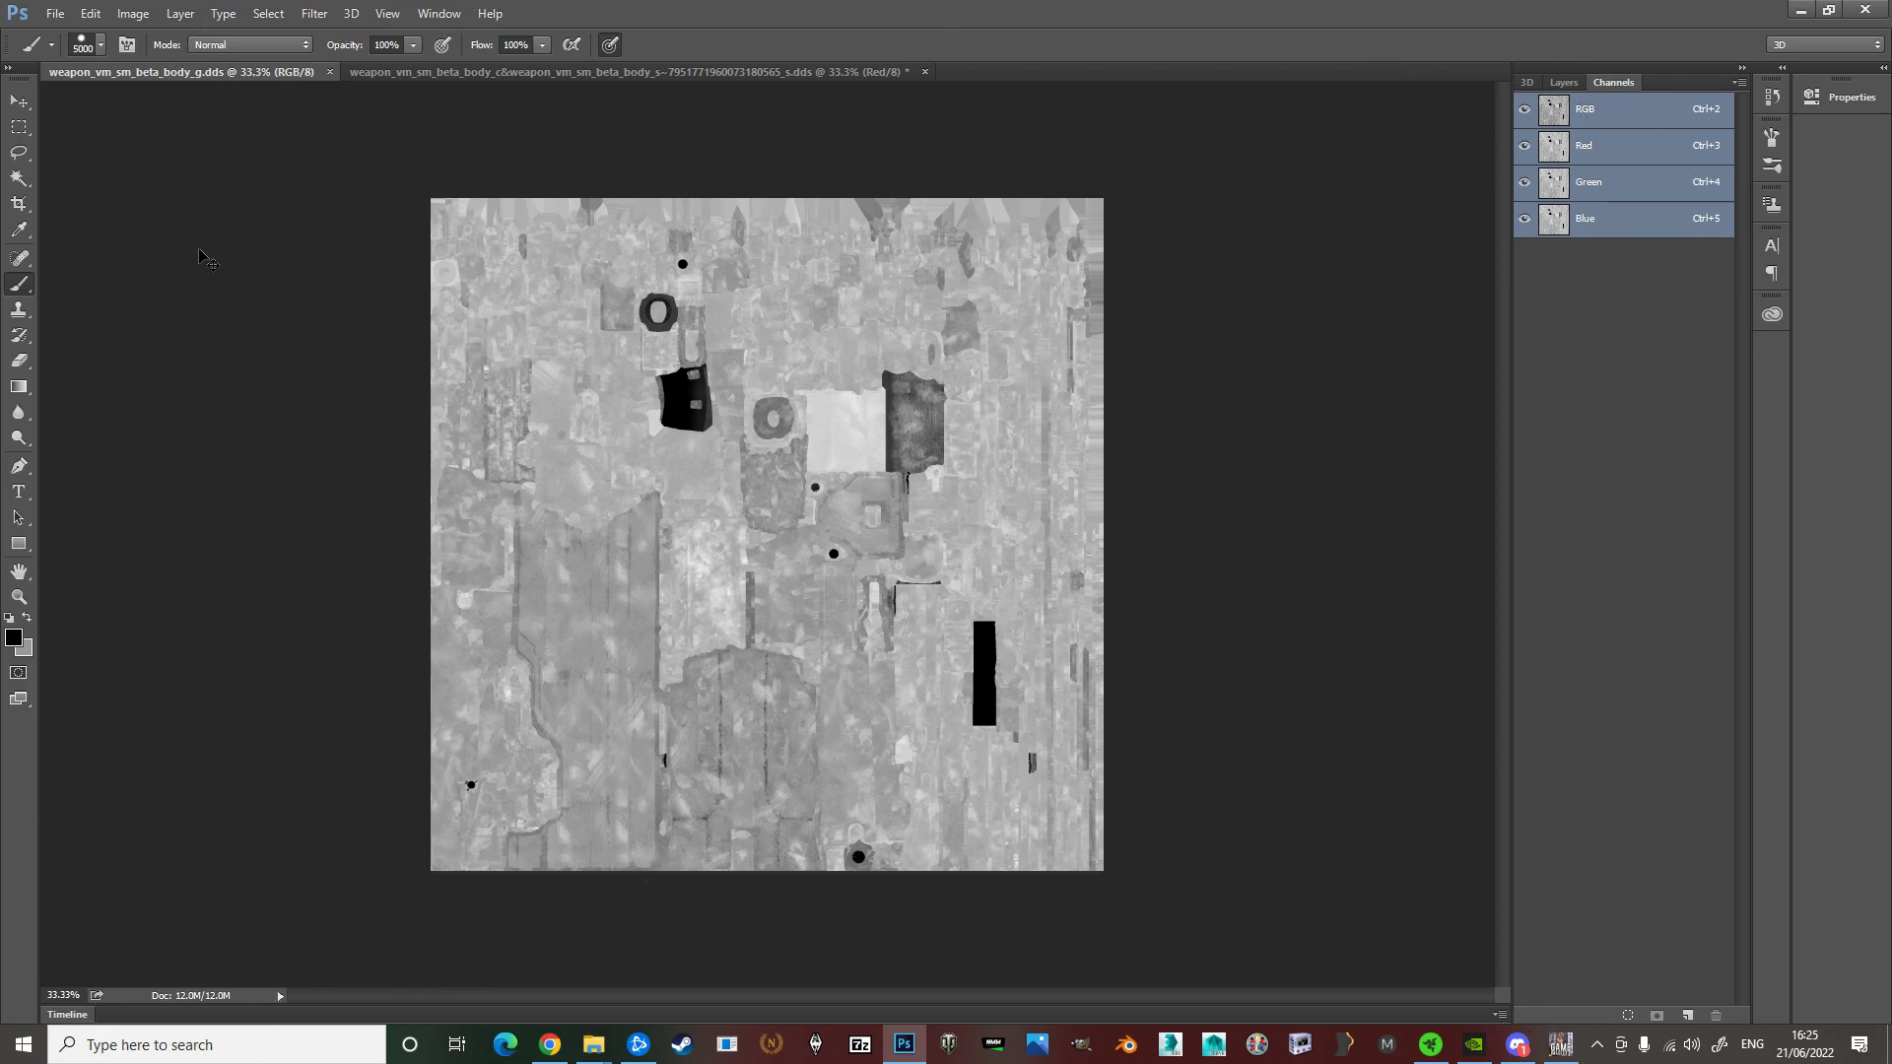
{"action": "left_click", "coordinate": [529, 73]}
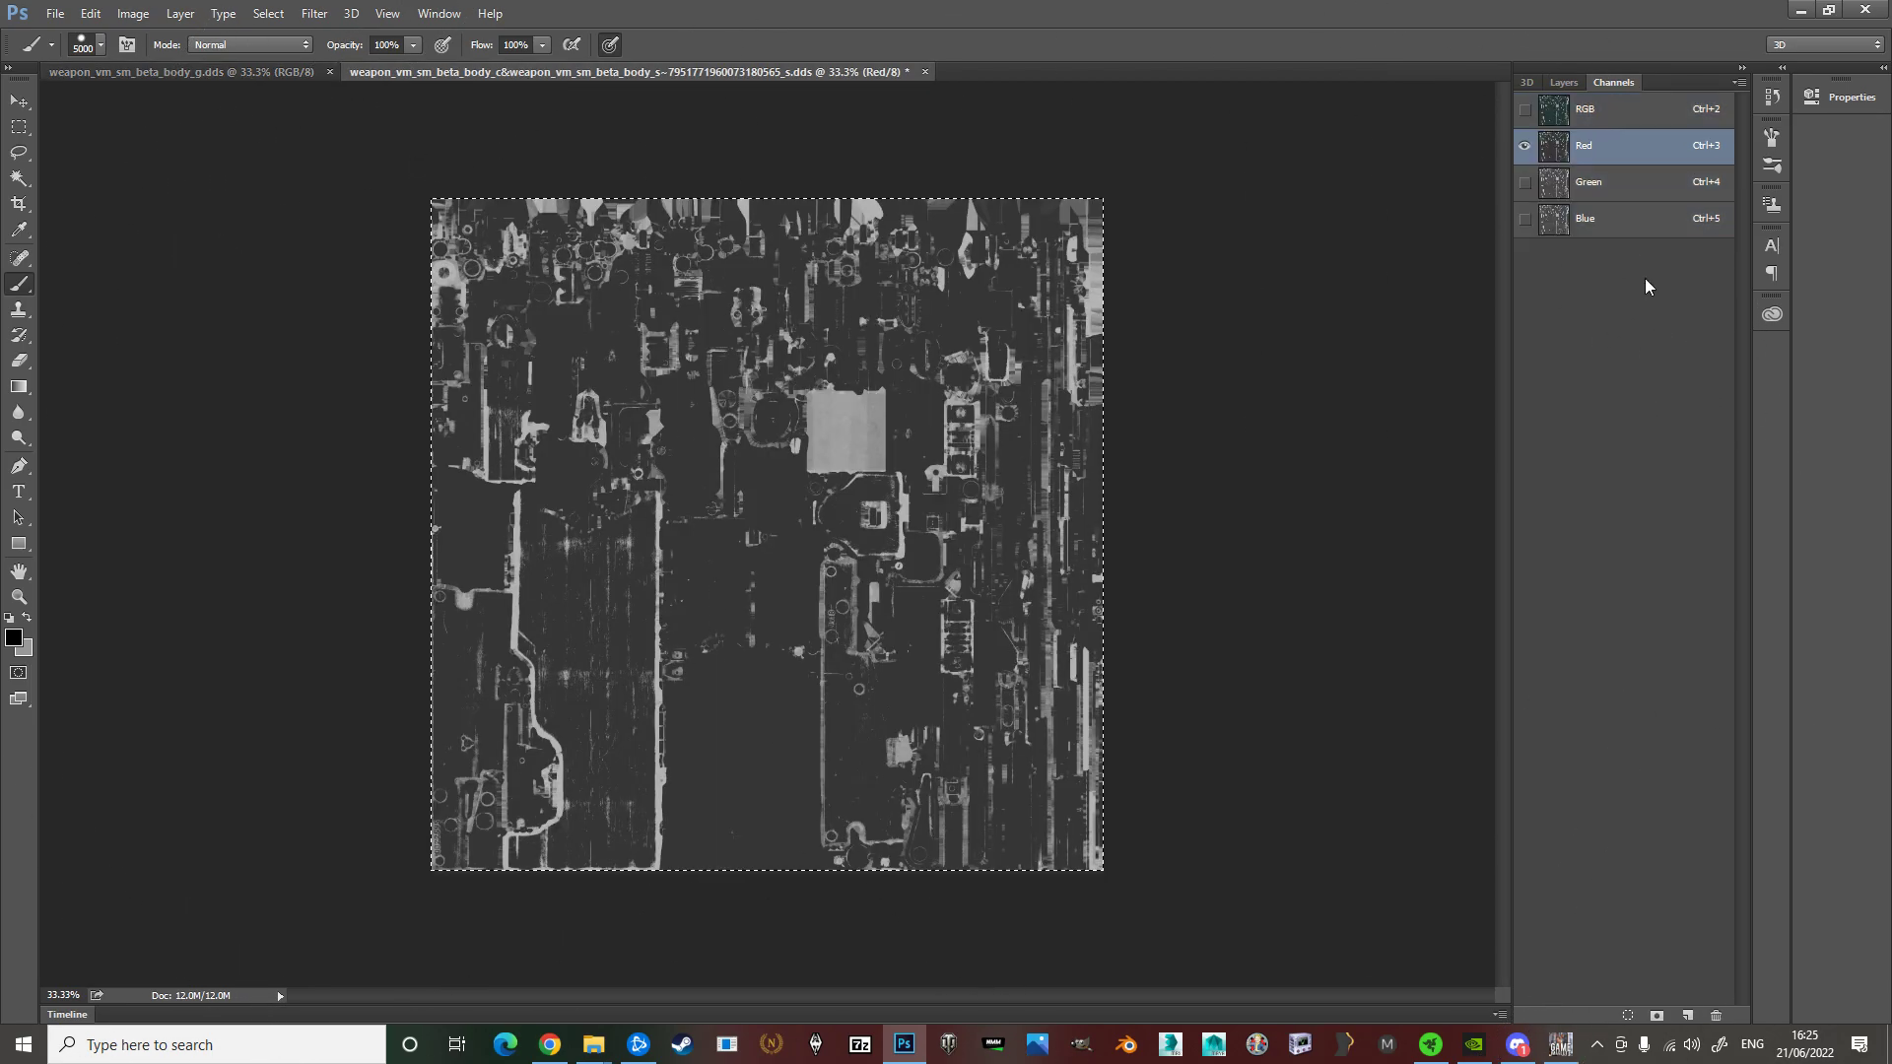
{"action": "left_click", "coordinate": [1628, 197]}
{"action": "key", "text": "ctrl+v"}
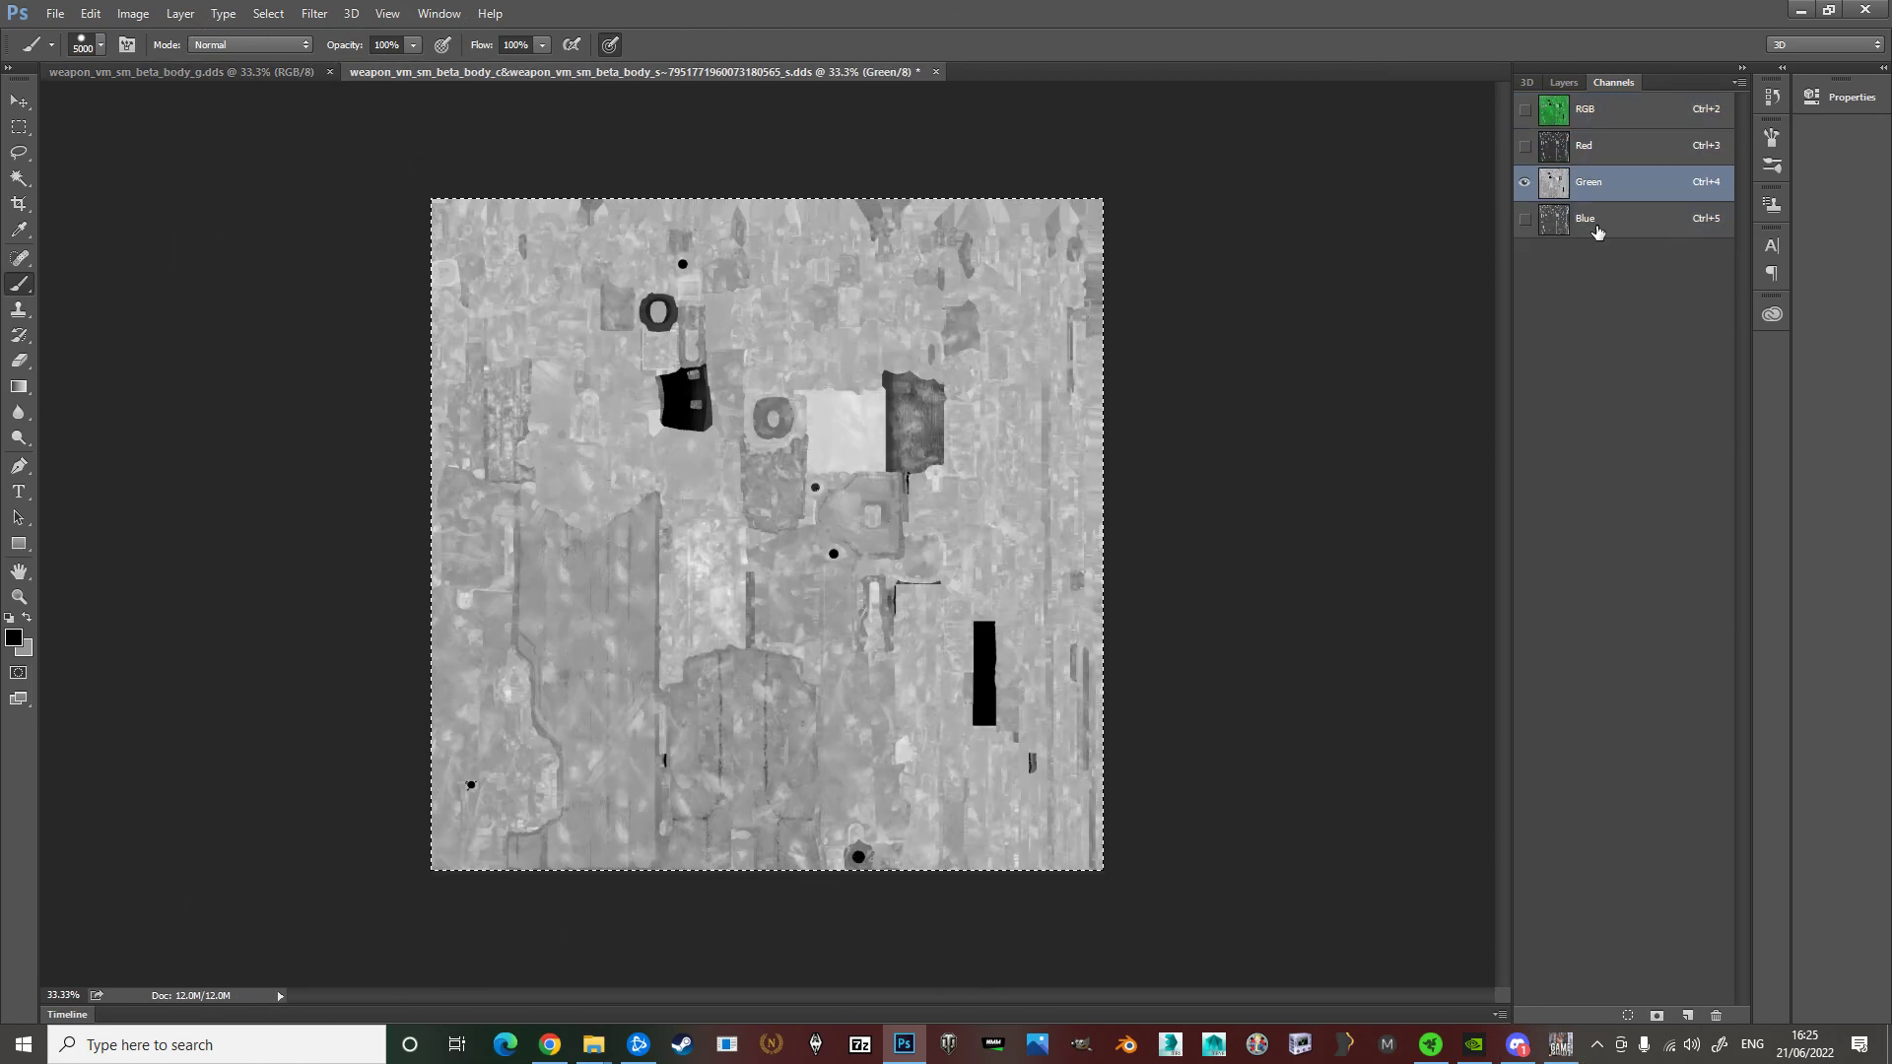
{"action": "left_click", "coordinate": [1608, 223]}
{"action": "key", "text": "alt+BackSpace"}
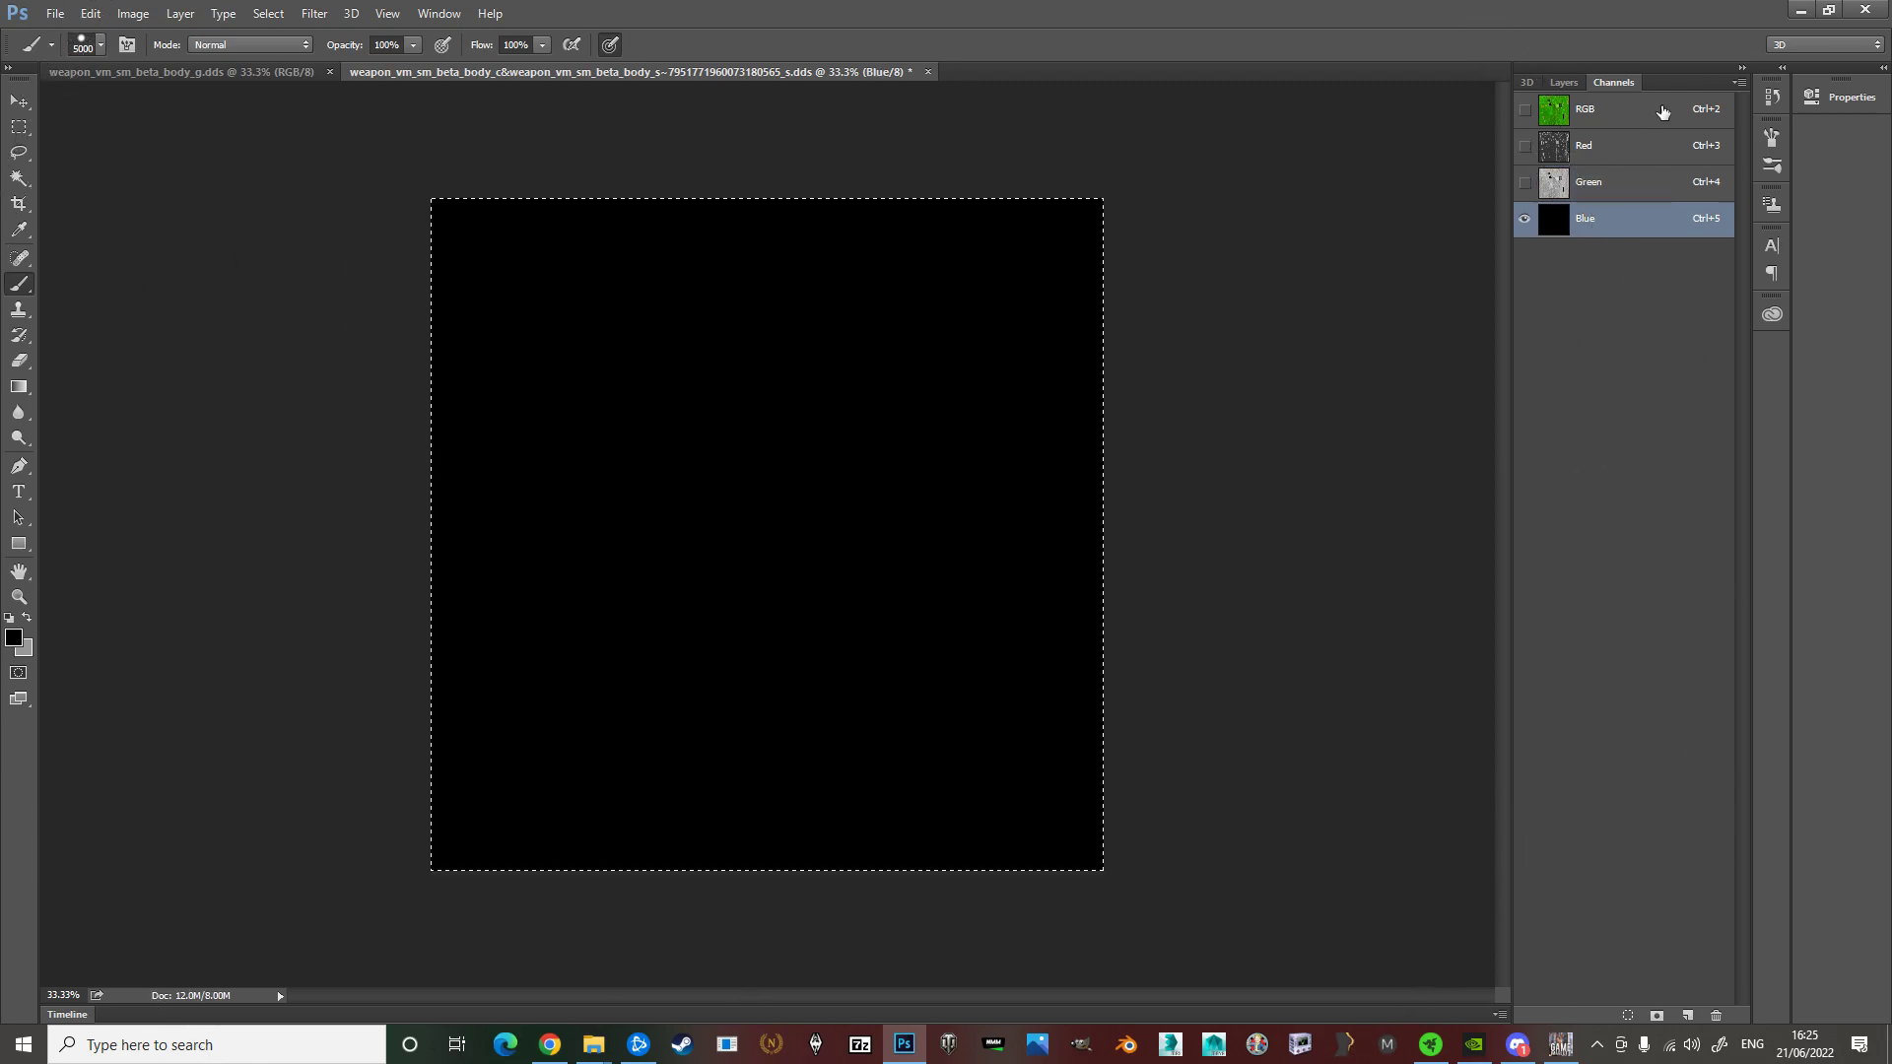
{"action": "left_click", "coordinate": [1655, 113]}
Close body_g and check the combined texture's Red, Green and composite channels
{"action": "left_click", "coordinate": [331, 71]}
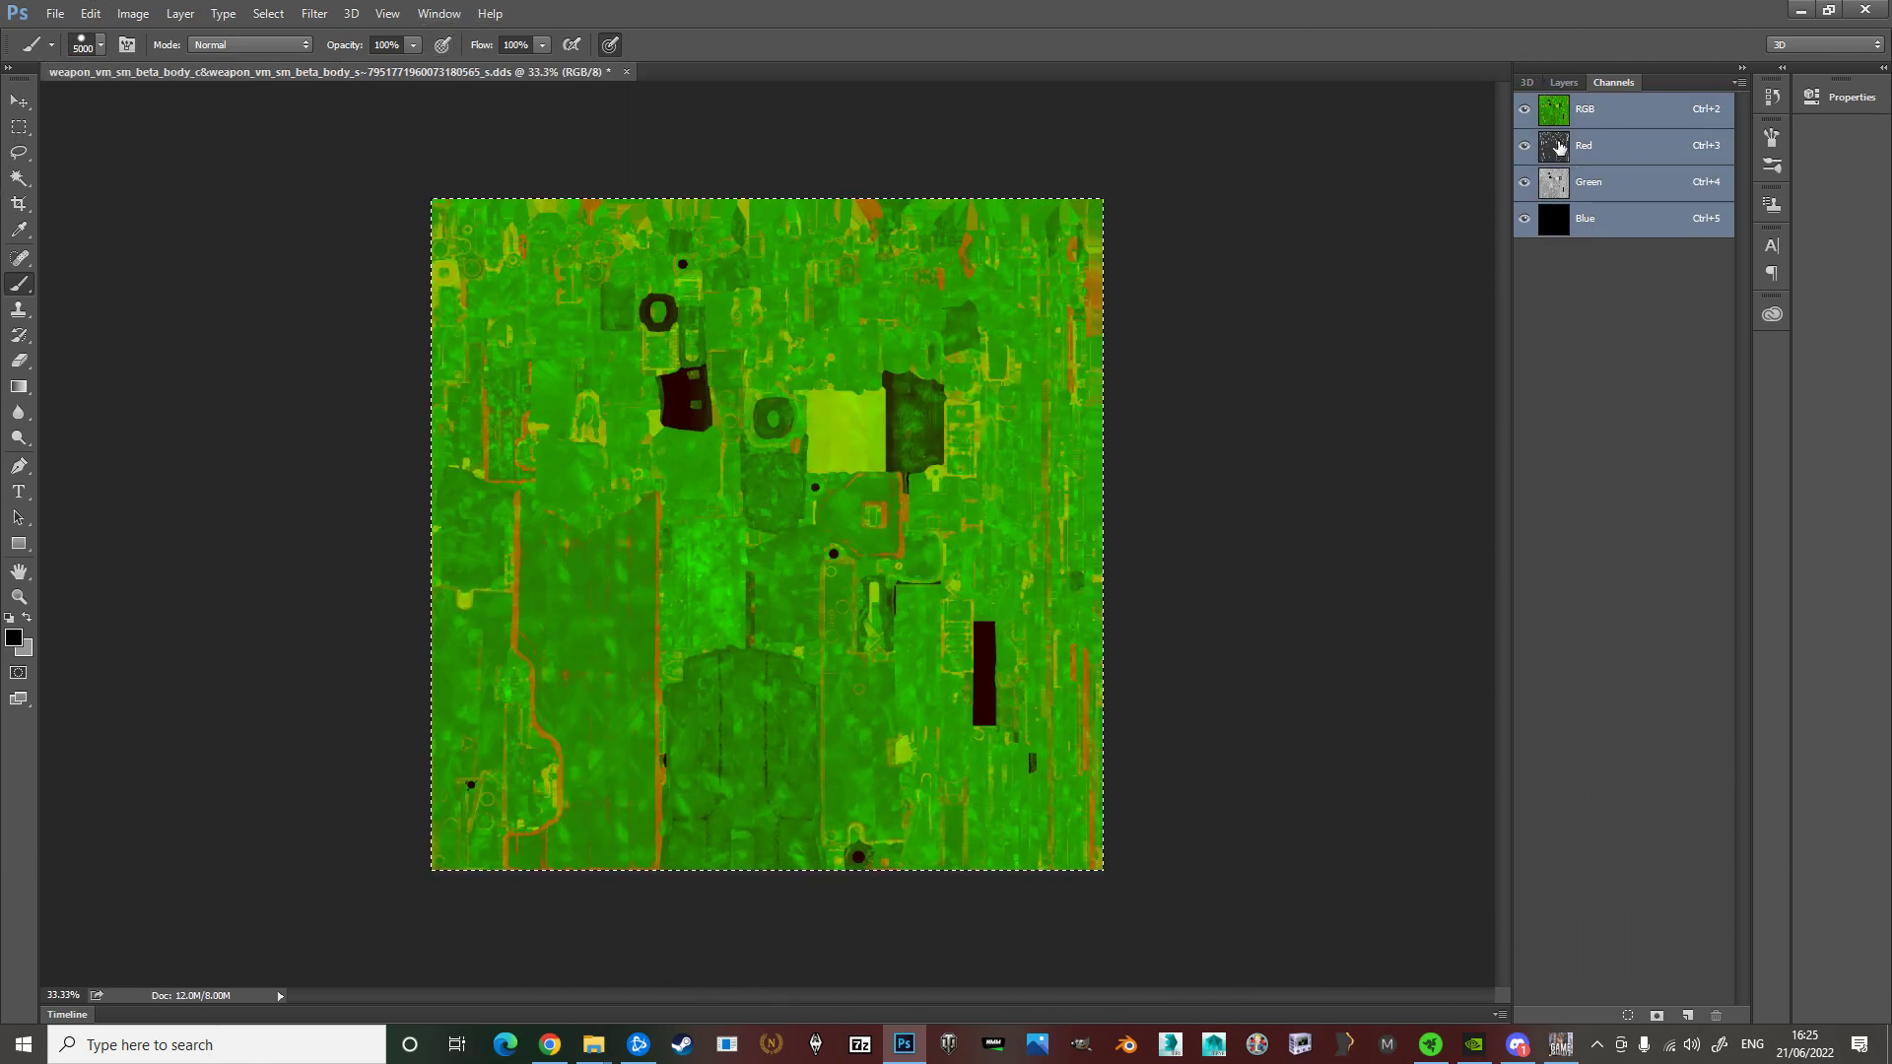
{"action": "left_click", "coordinate": [1614, 184]}
{"action": "left_click", "coordinate": [1612, 141]}
{"action": "left_click", "coordinate": [1614, 122]}
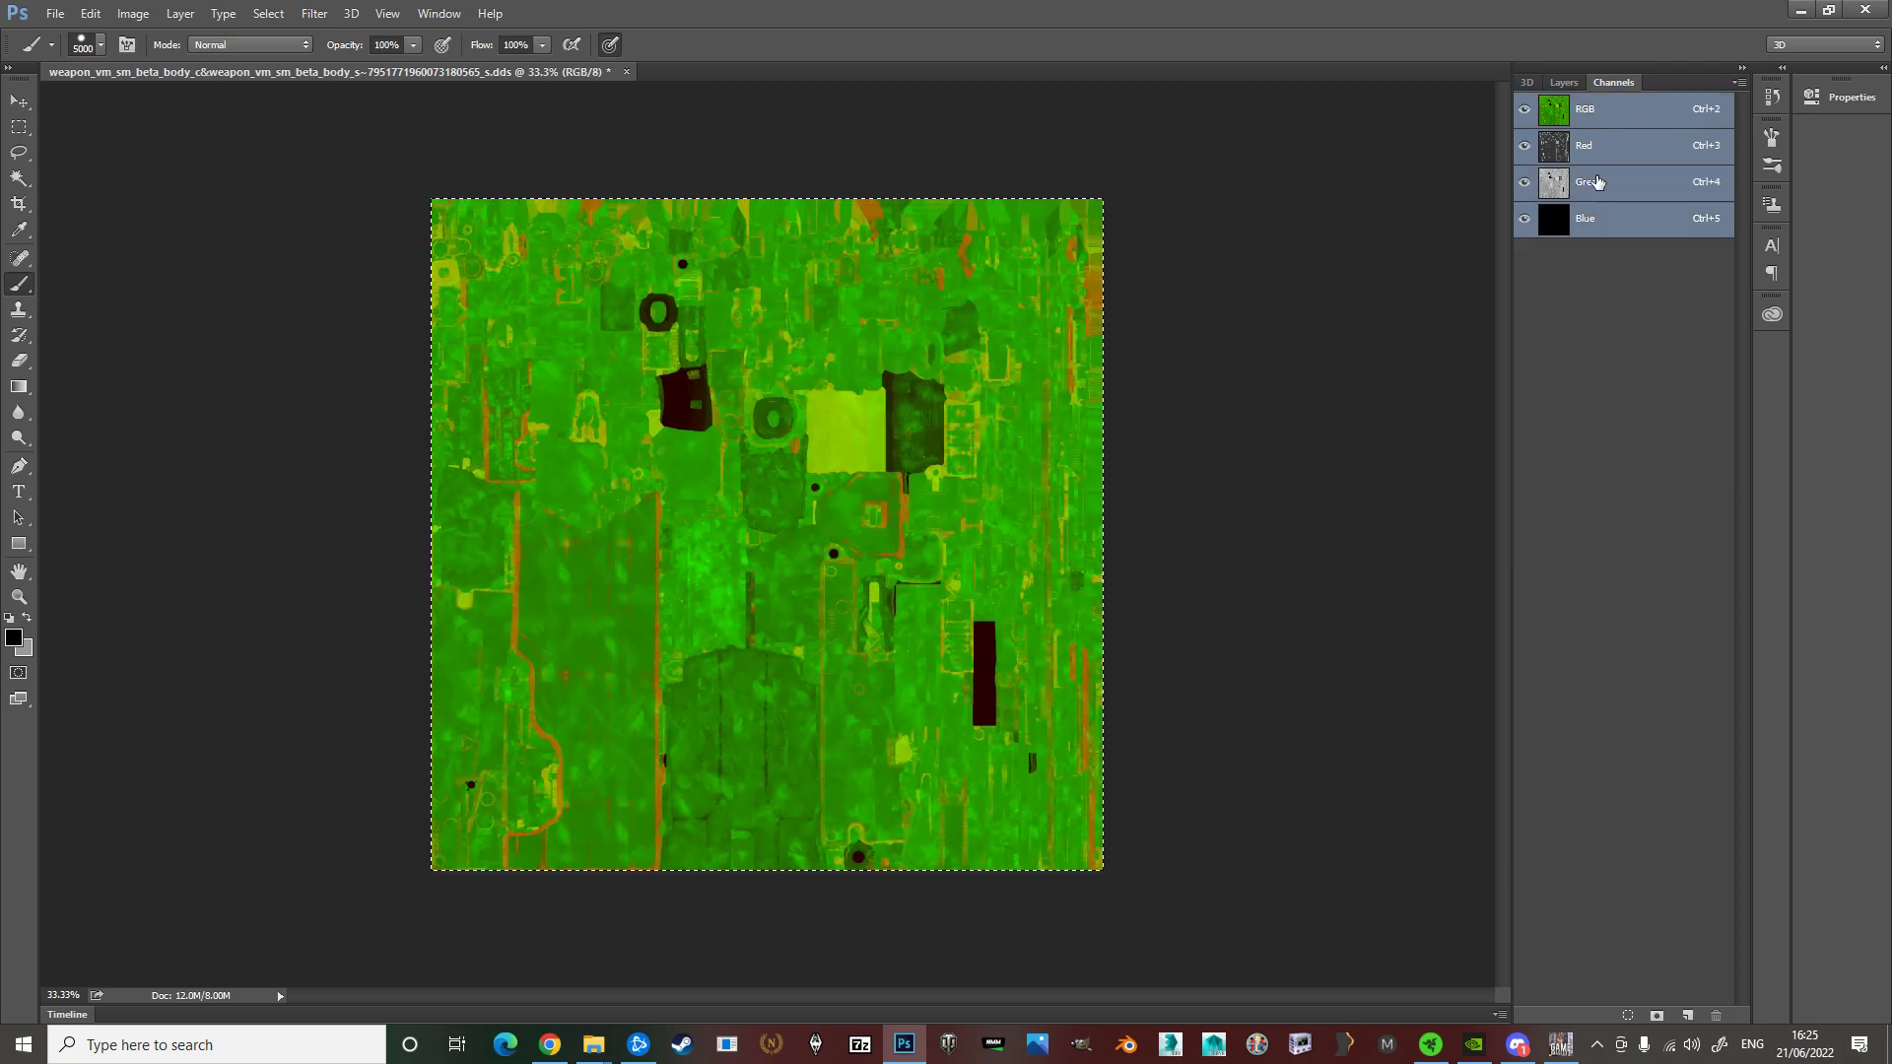
{"action": "left_click", "coordinate": [1599, 183]}
{"action": "left_click", "coordinate": [1597, 143]}
{"action": "left_click", "coordinate": [1599, 122]}
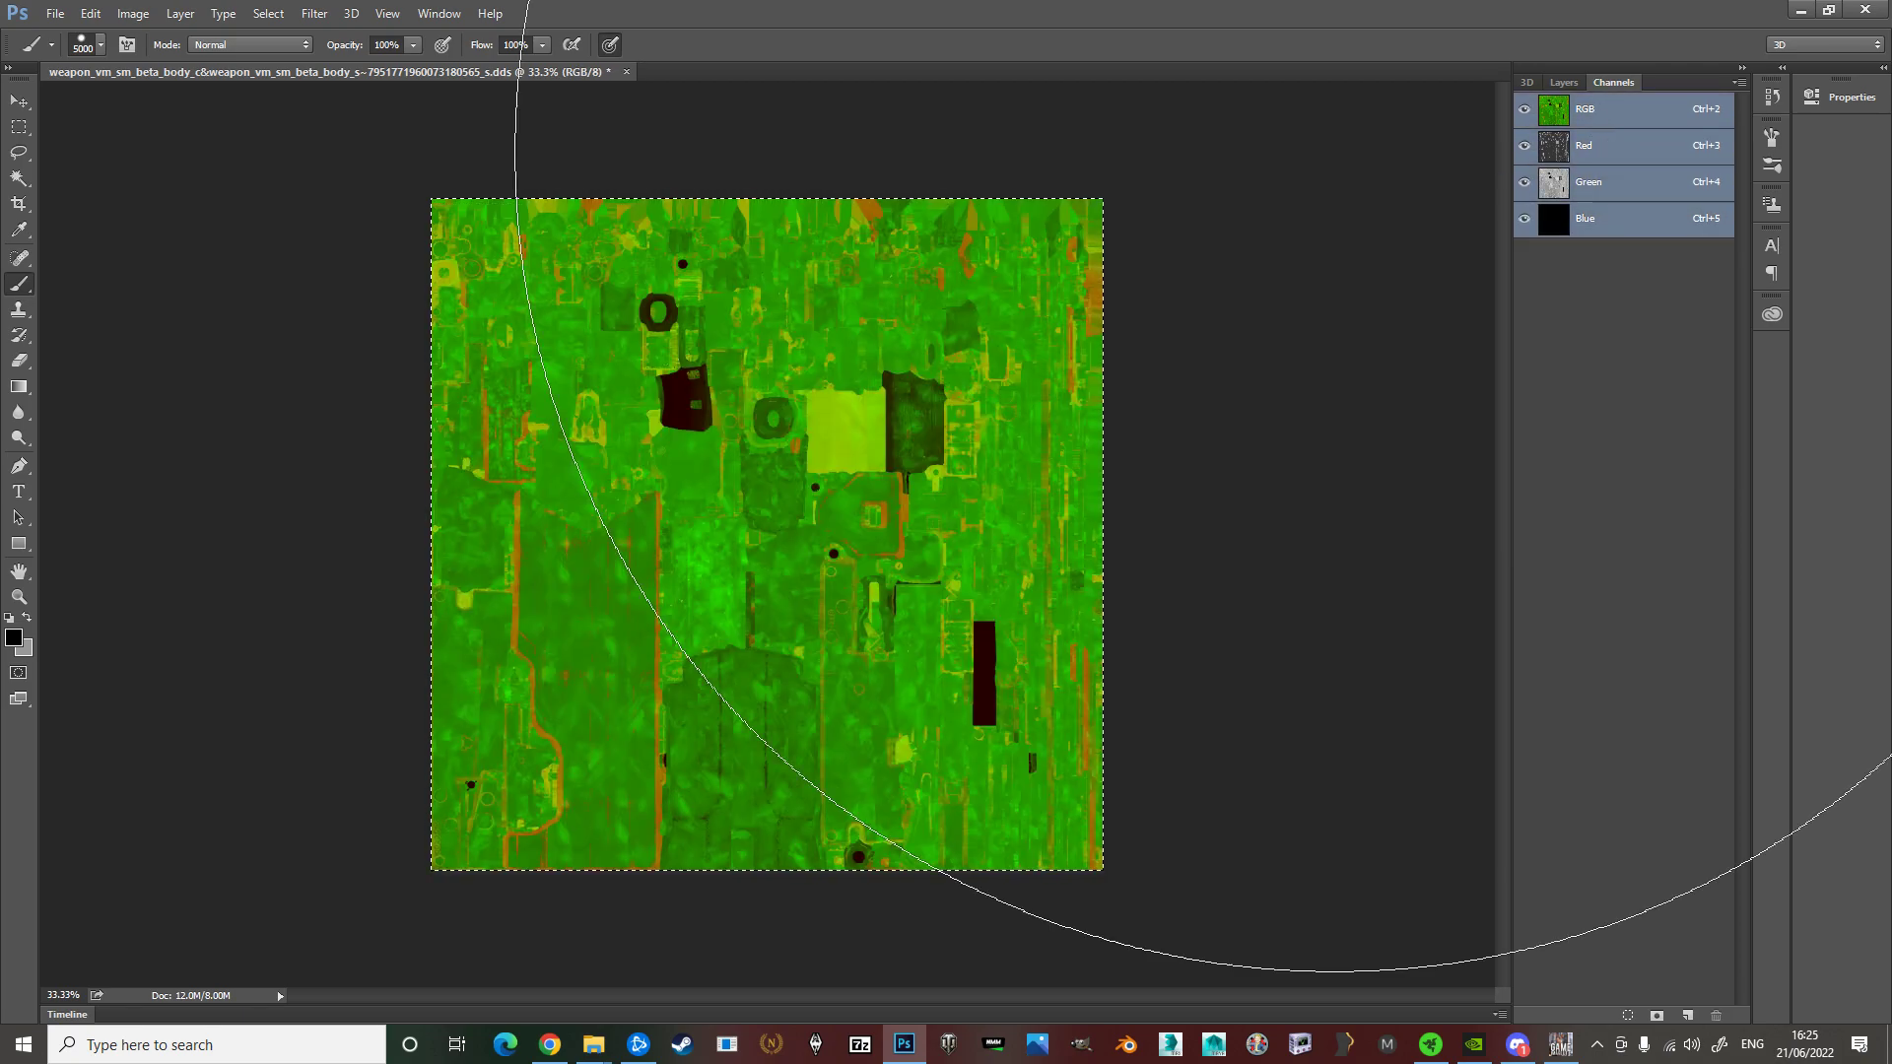
{"action": "key", "text": "alt+f"}
{"action": "left_click", "coordinate": [1565, 159]}
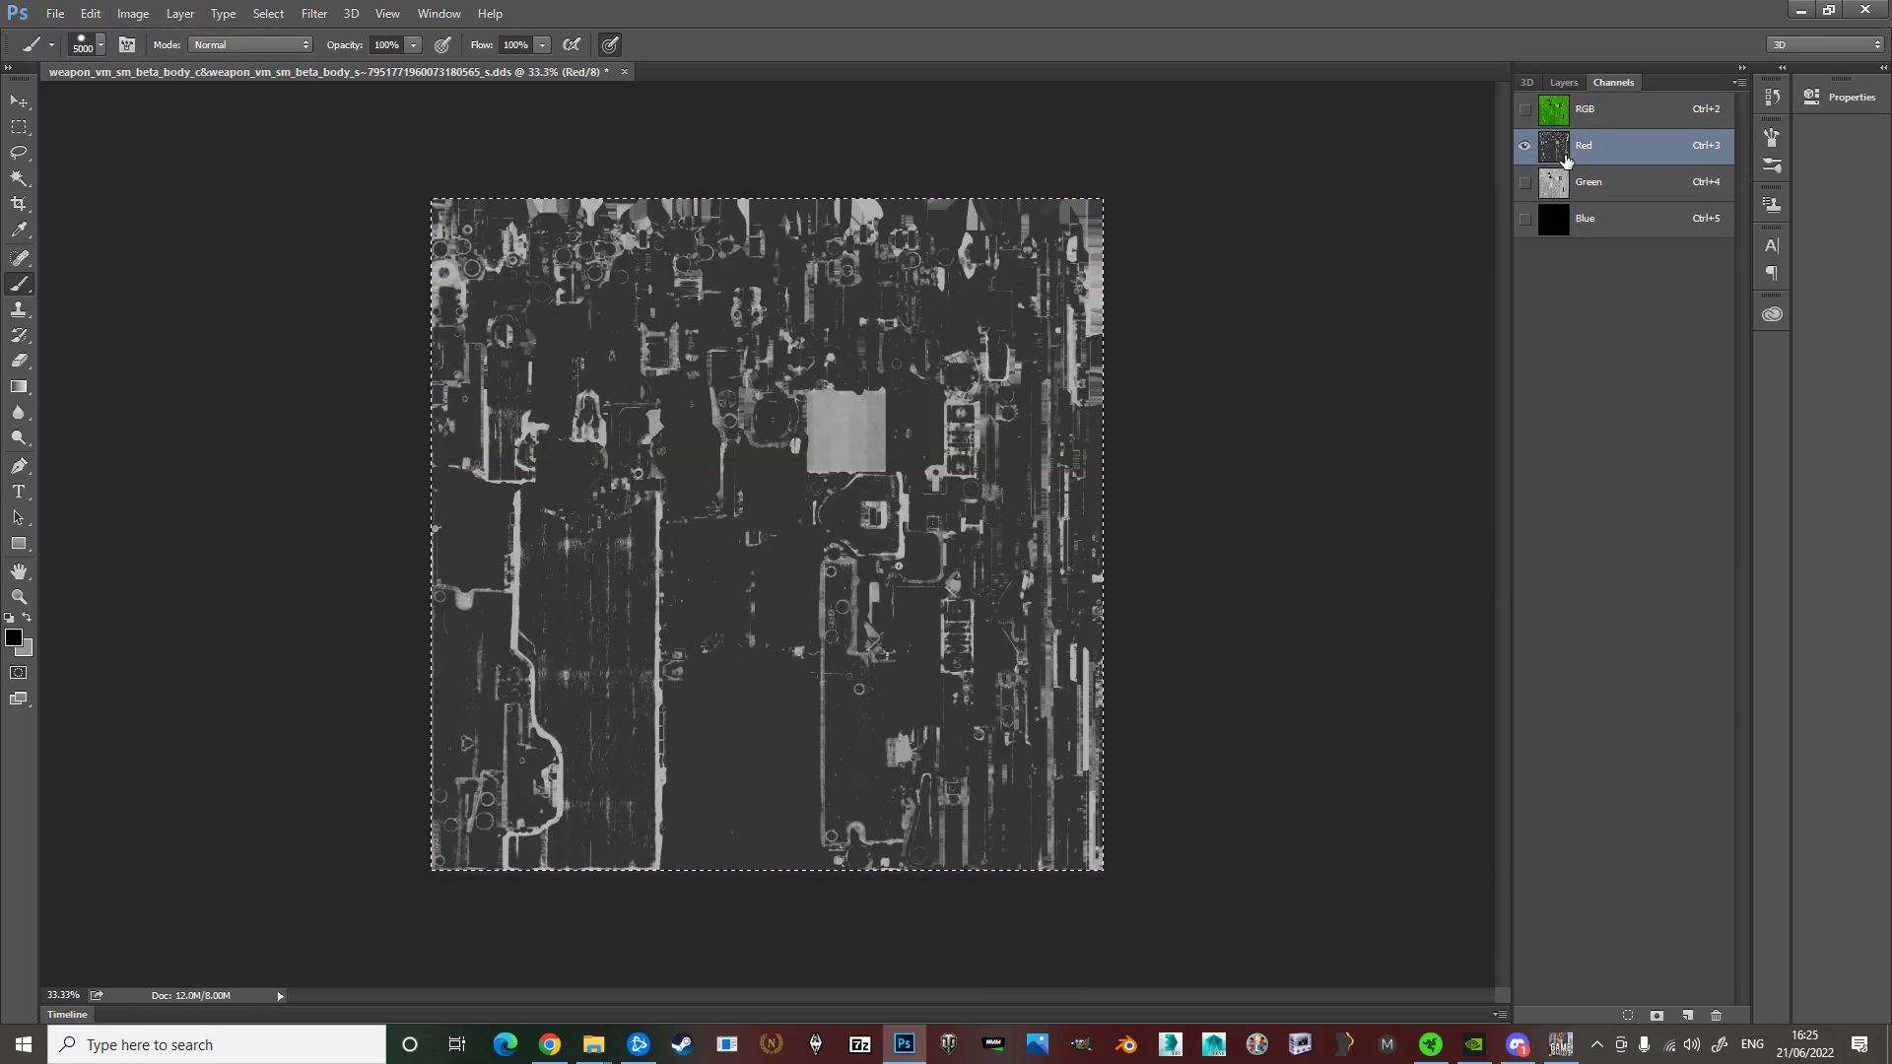
{"action": "left_click", "coordinate": [1574, 190]}
{"action": "left_click", "coordinate": [1621, 118]}
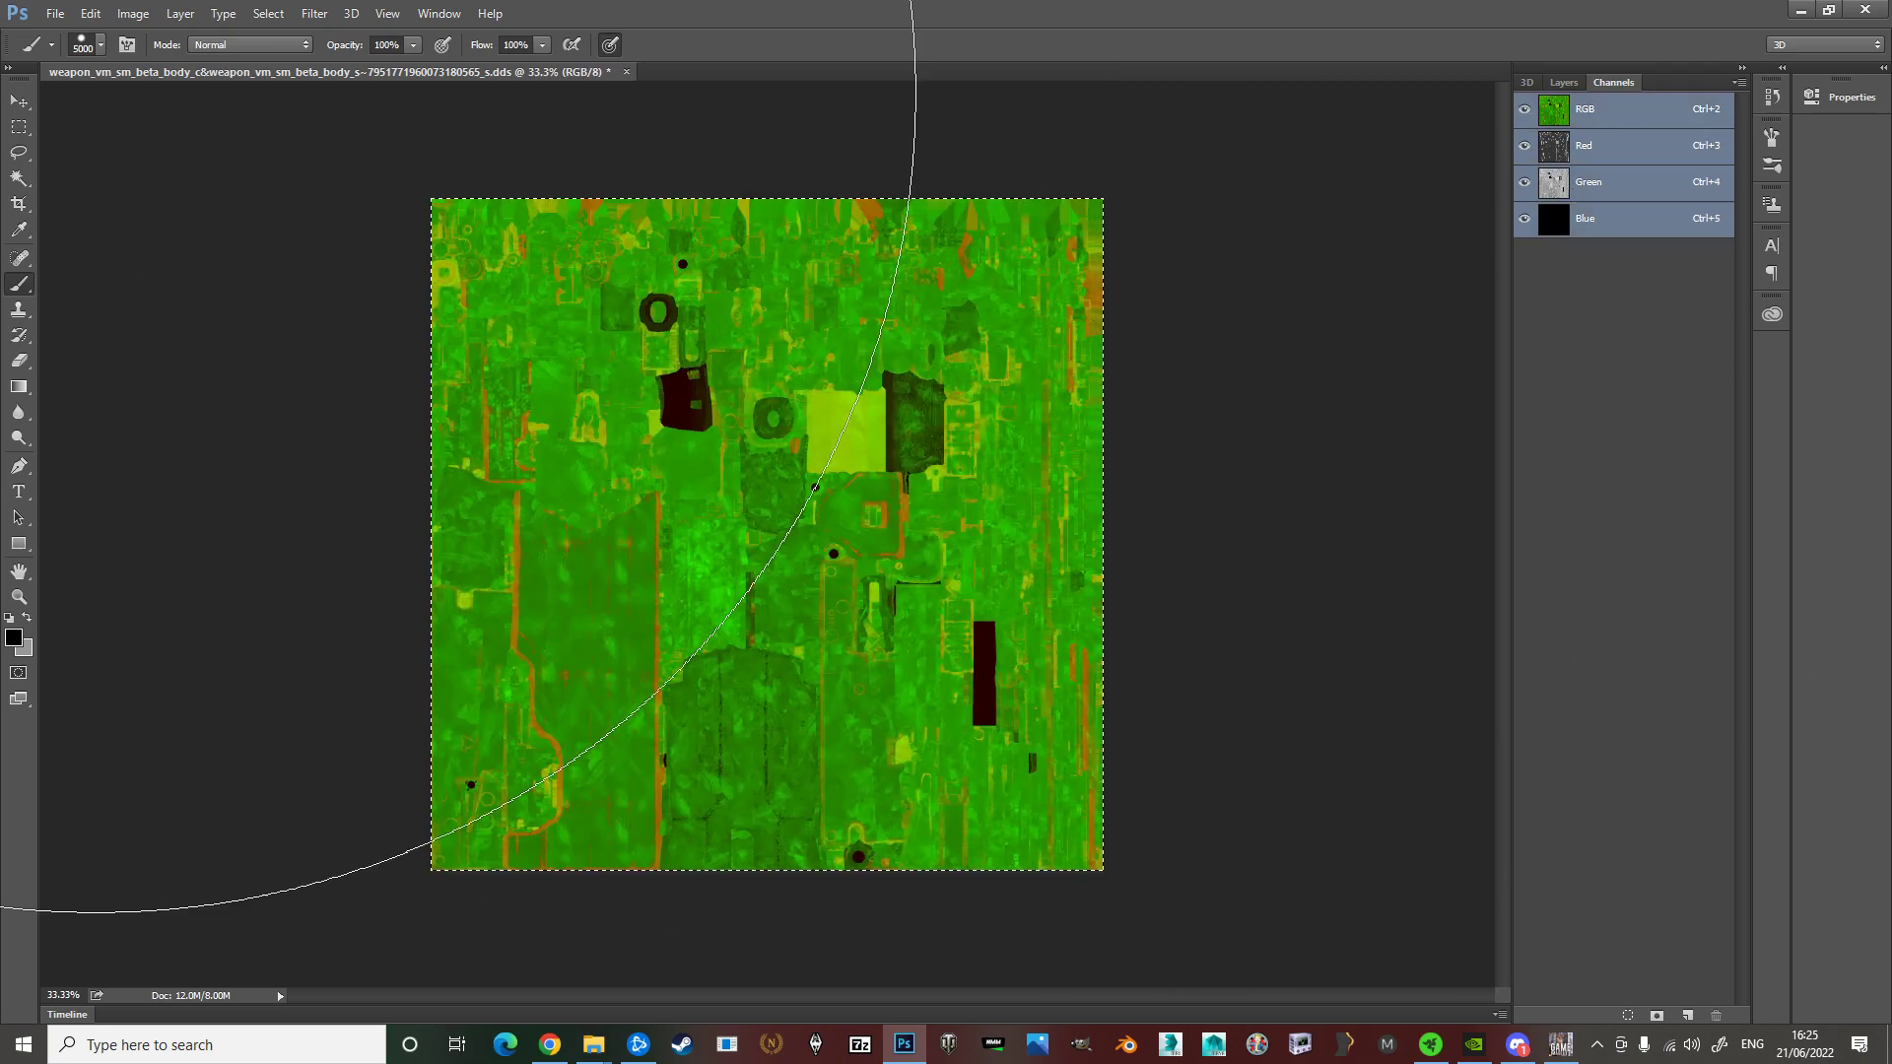
{"action": "left_click", "coordinate": [55, 14]}
Save the rebuilt texture as Body_S.dds, accepting the Intel Texture Works export settings
{"action": "left_click", "coordinate": [69, 242]}
{"action": "left_click", "coordinate": [934, 281]}
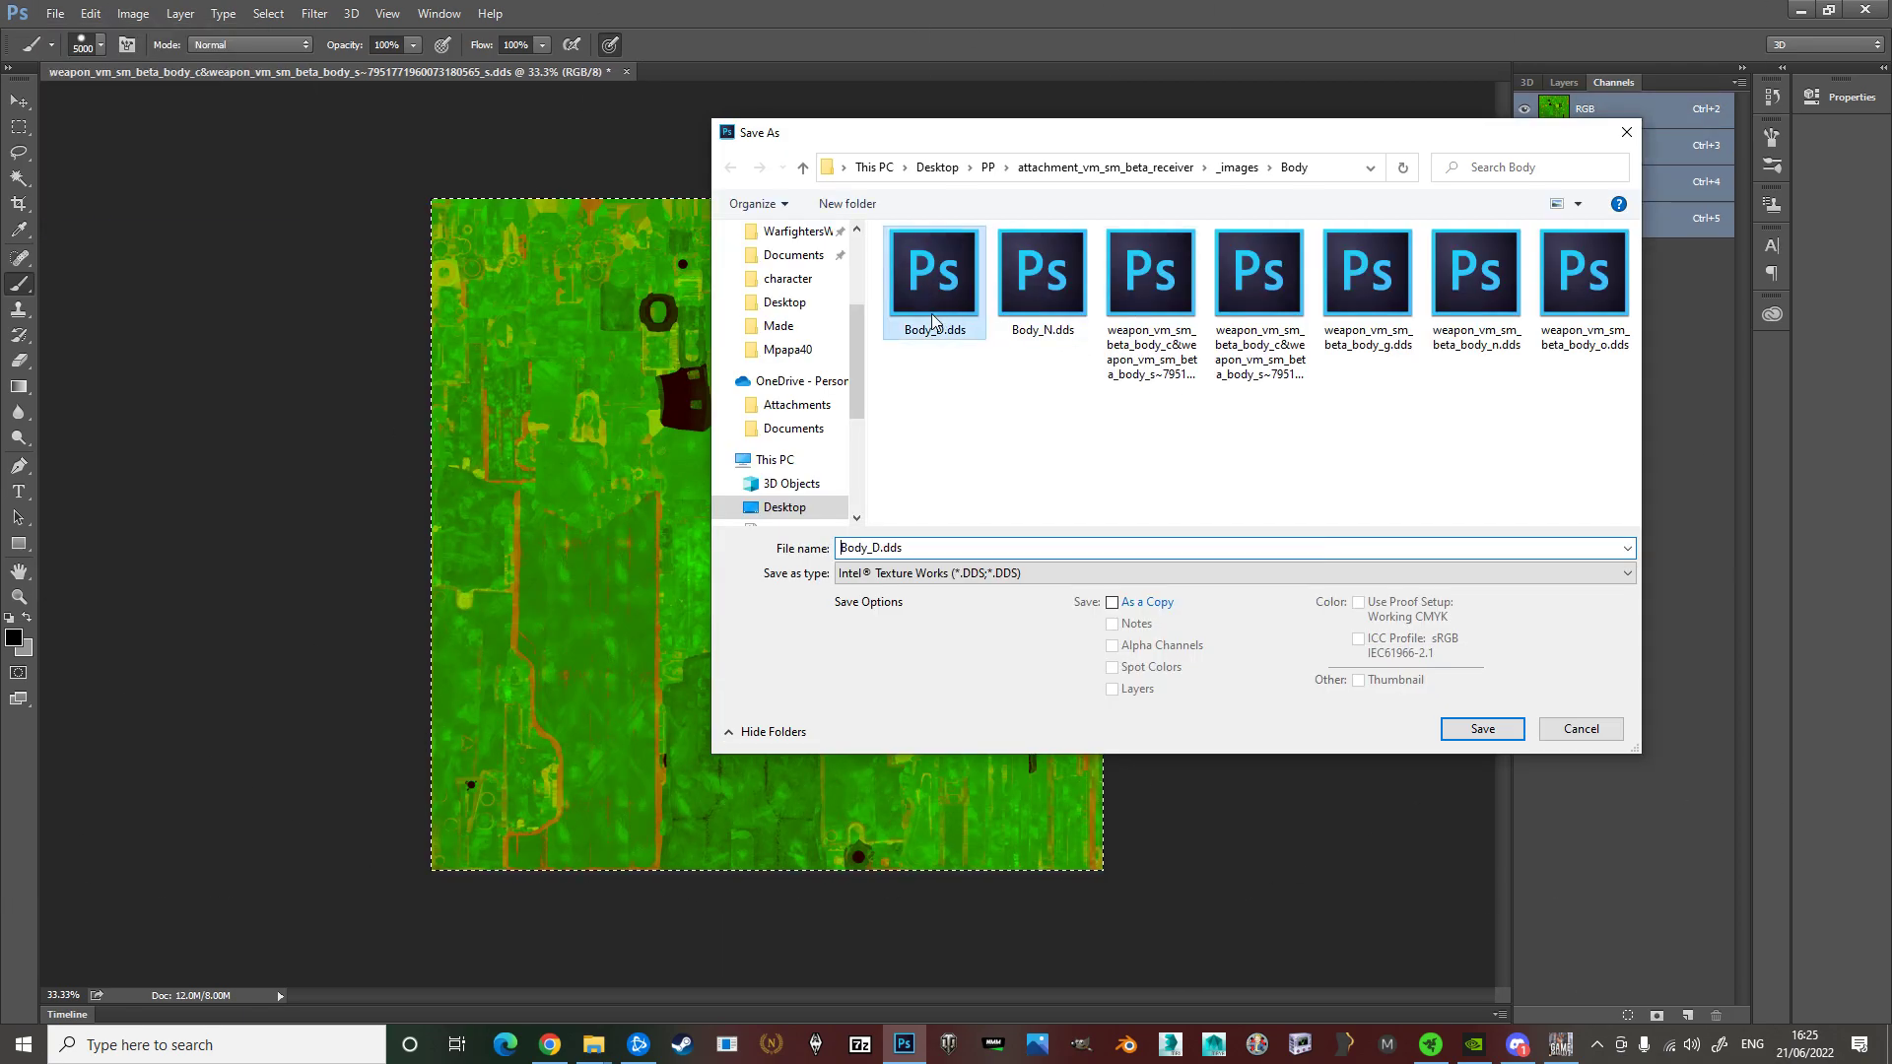
{"action": "left_click", "coordinate": [888, 545]}
{"action": "left_click", "coordinate": [876, 548]}
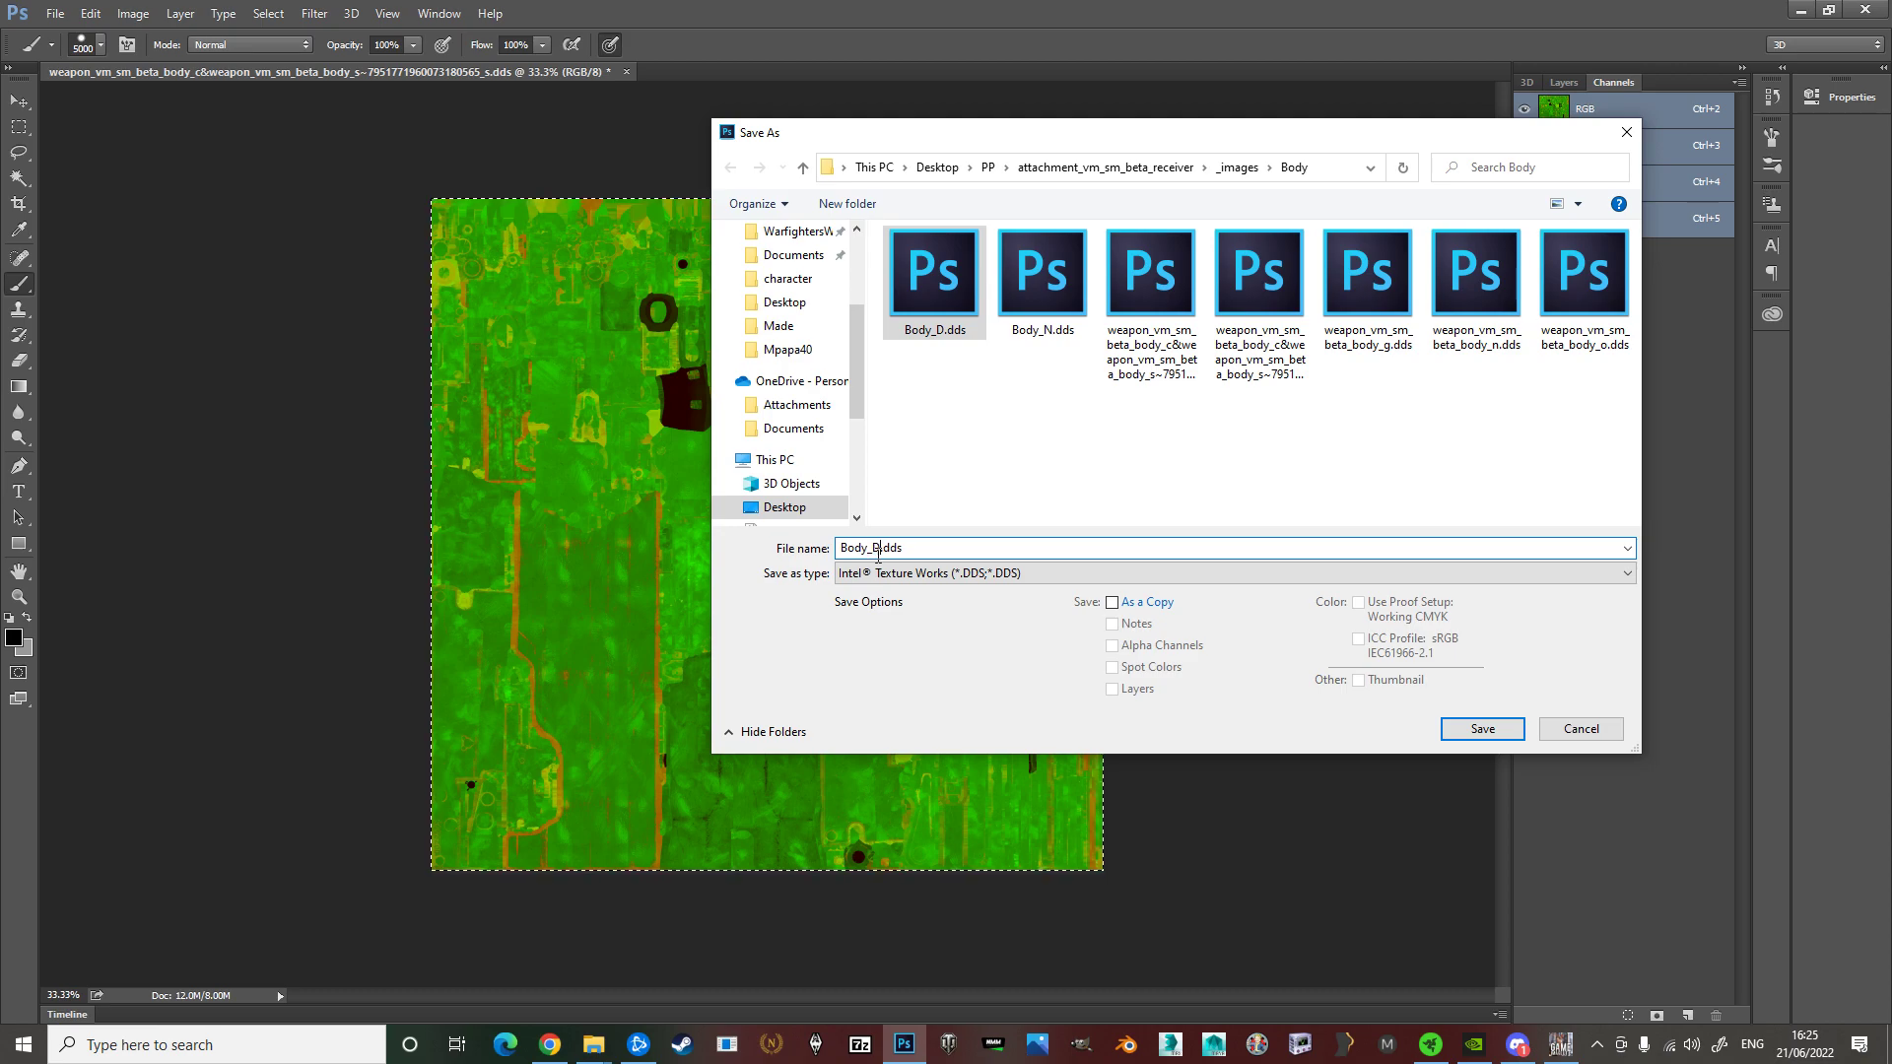
{"action": "key", "text": "BackSpace"}
{"action": "type", "text": "S"}
{"action": "left_click", "coordinate": [1483, 728]}
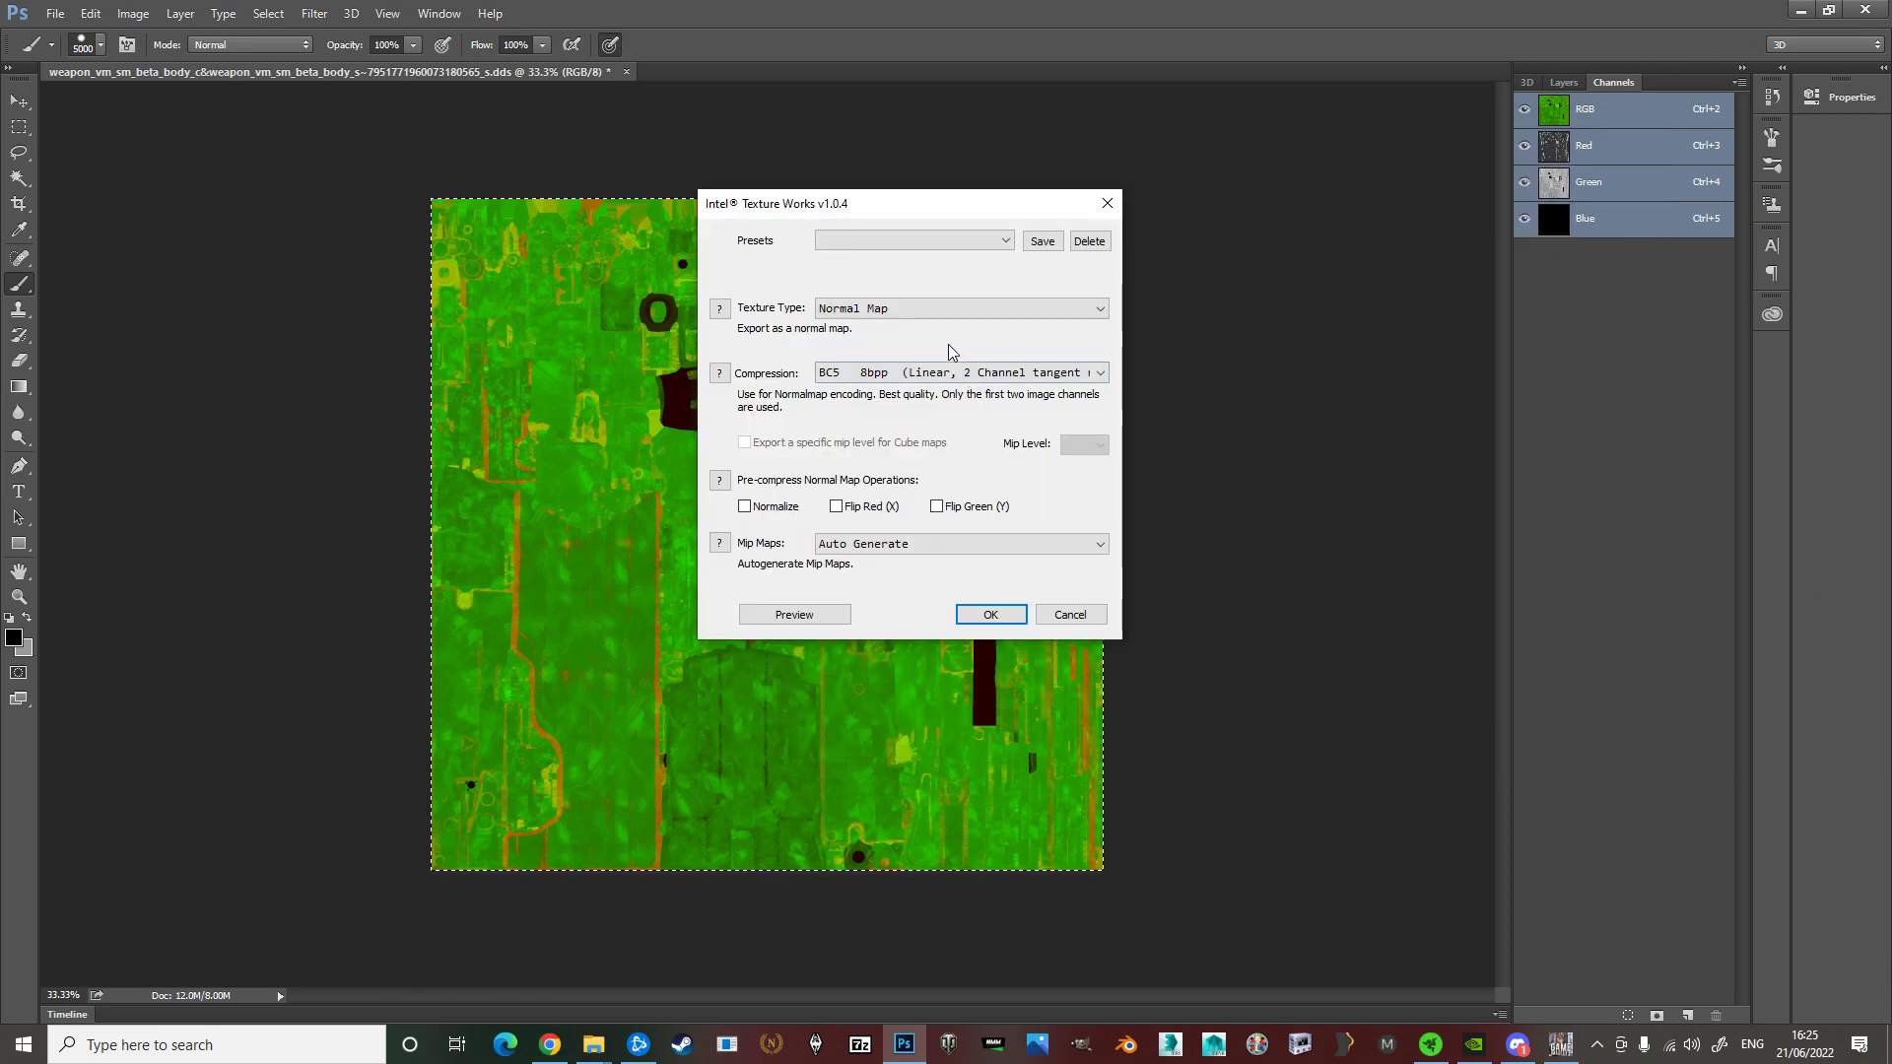
{"action": "left_click", "coordinate": [991, 615]}
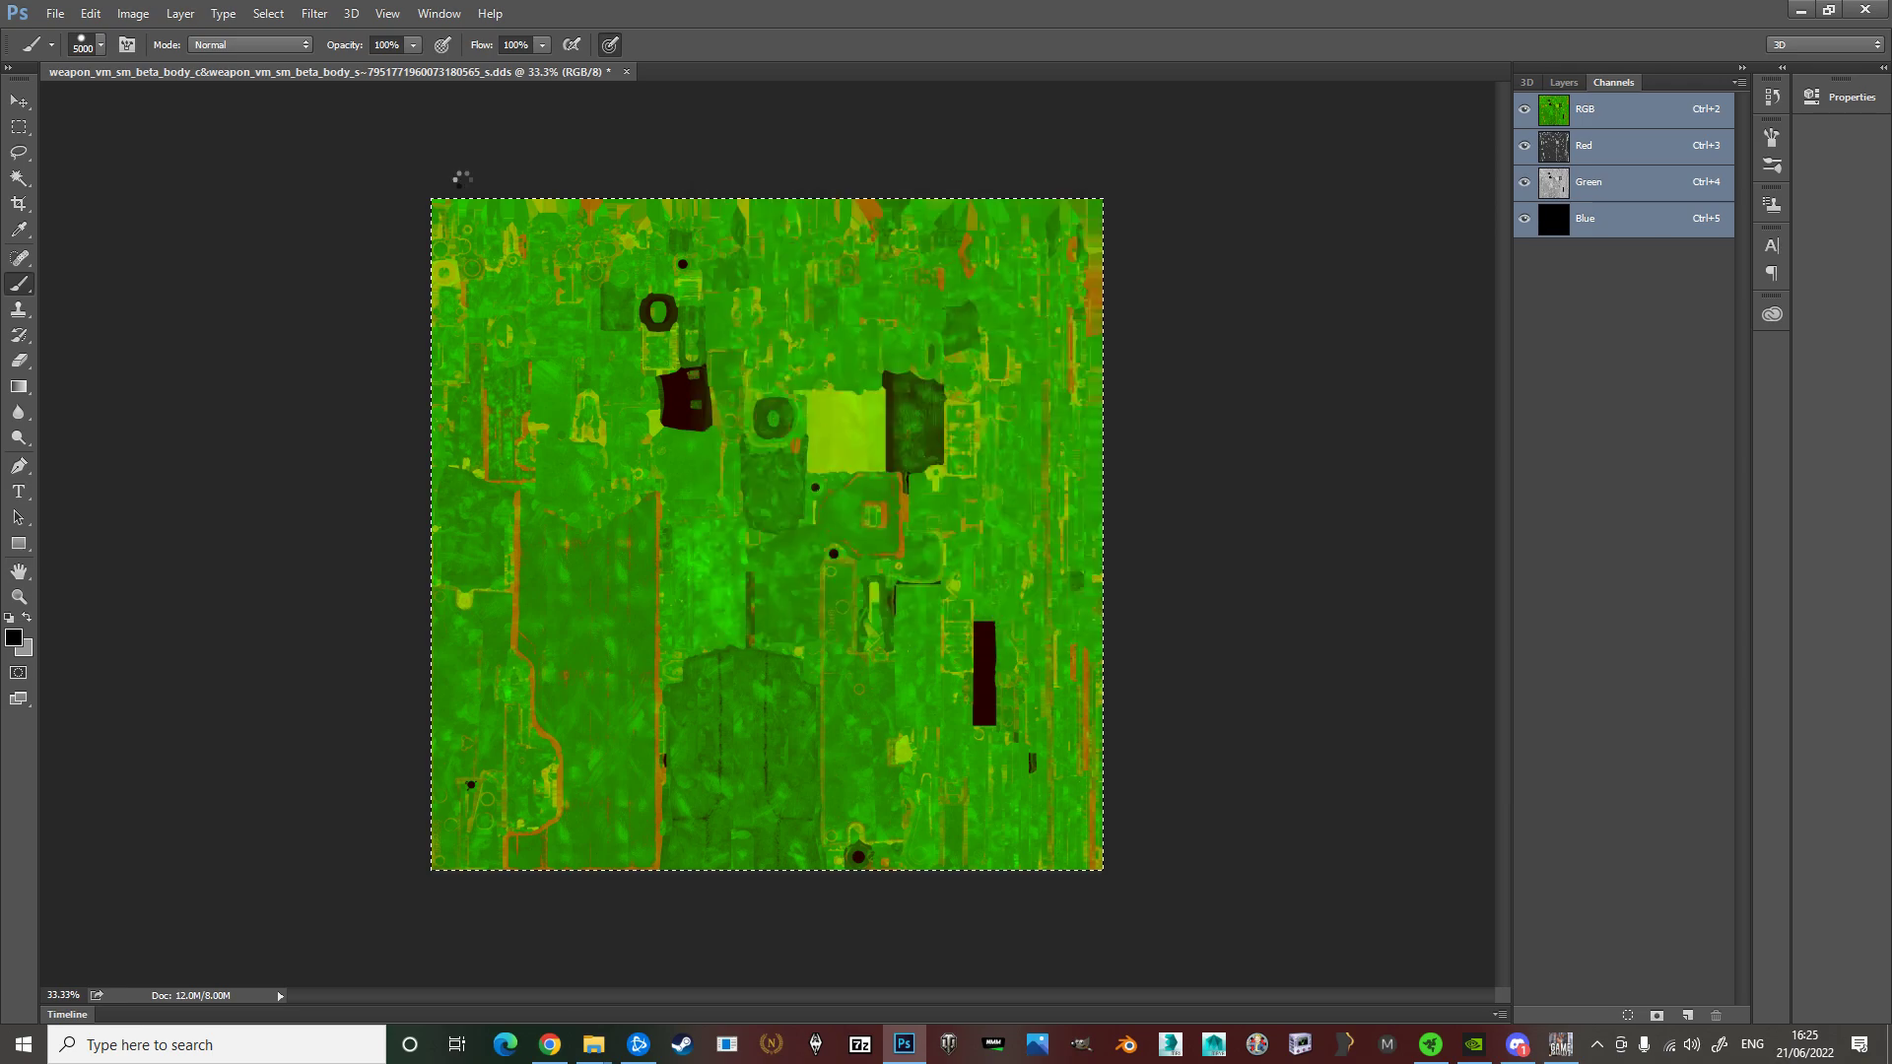
Close Body_S.dds and refresh the Body folder so the new thumbnails appear
{"action": "left_click", "coordinate": [214, 72]}
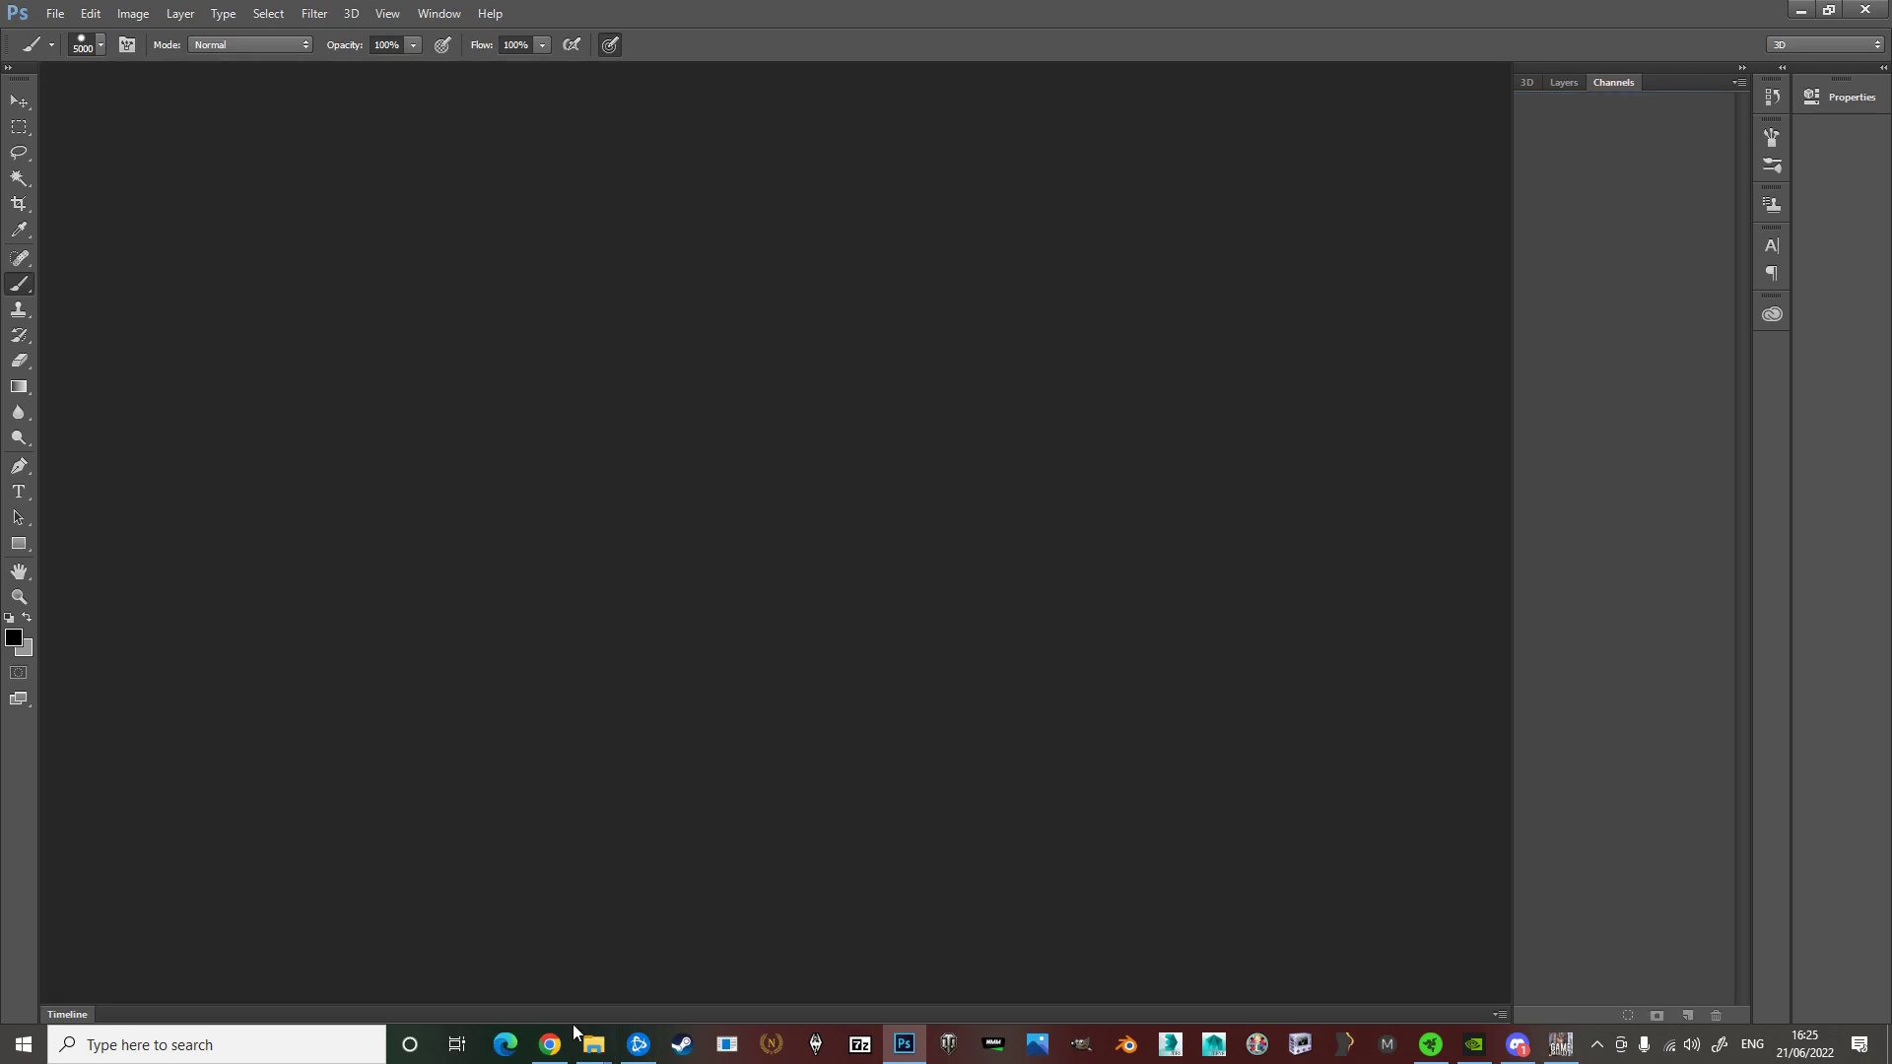
{"action": "mouse_move", "coordinate": [592, 1044]}
{"action": "left_click", "coordinate": [558, 984]}
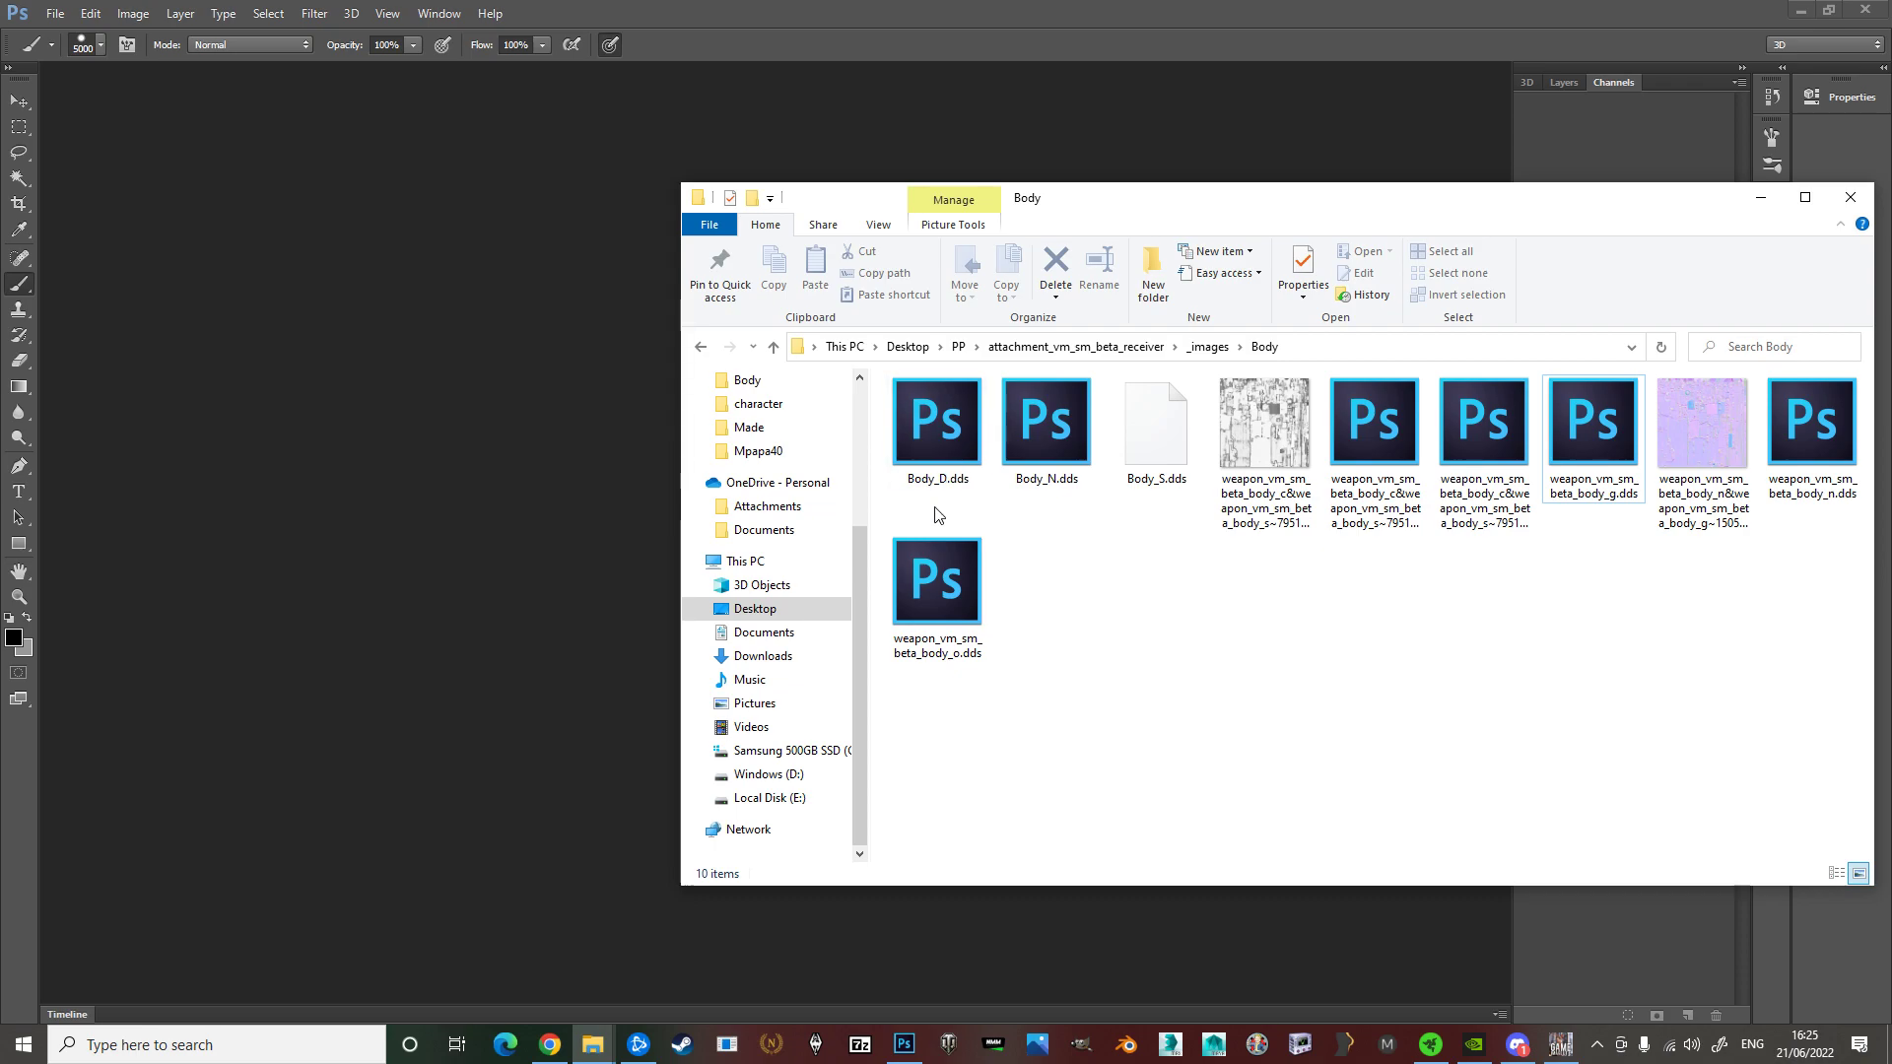
{"action": "left_click_drag", "start_coordinate": [937, 516], "coordinate": [1161, 430]}
{"action": "left_click", "coordinate": [1225, 697]}
{"action": "key", "text": "BackSpace"}
{"action": "key", "text": "Return"}
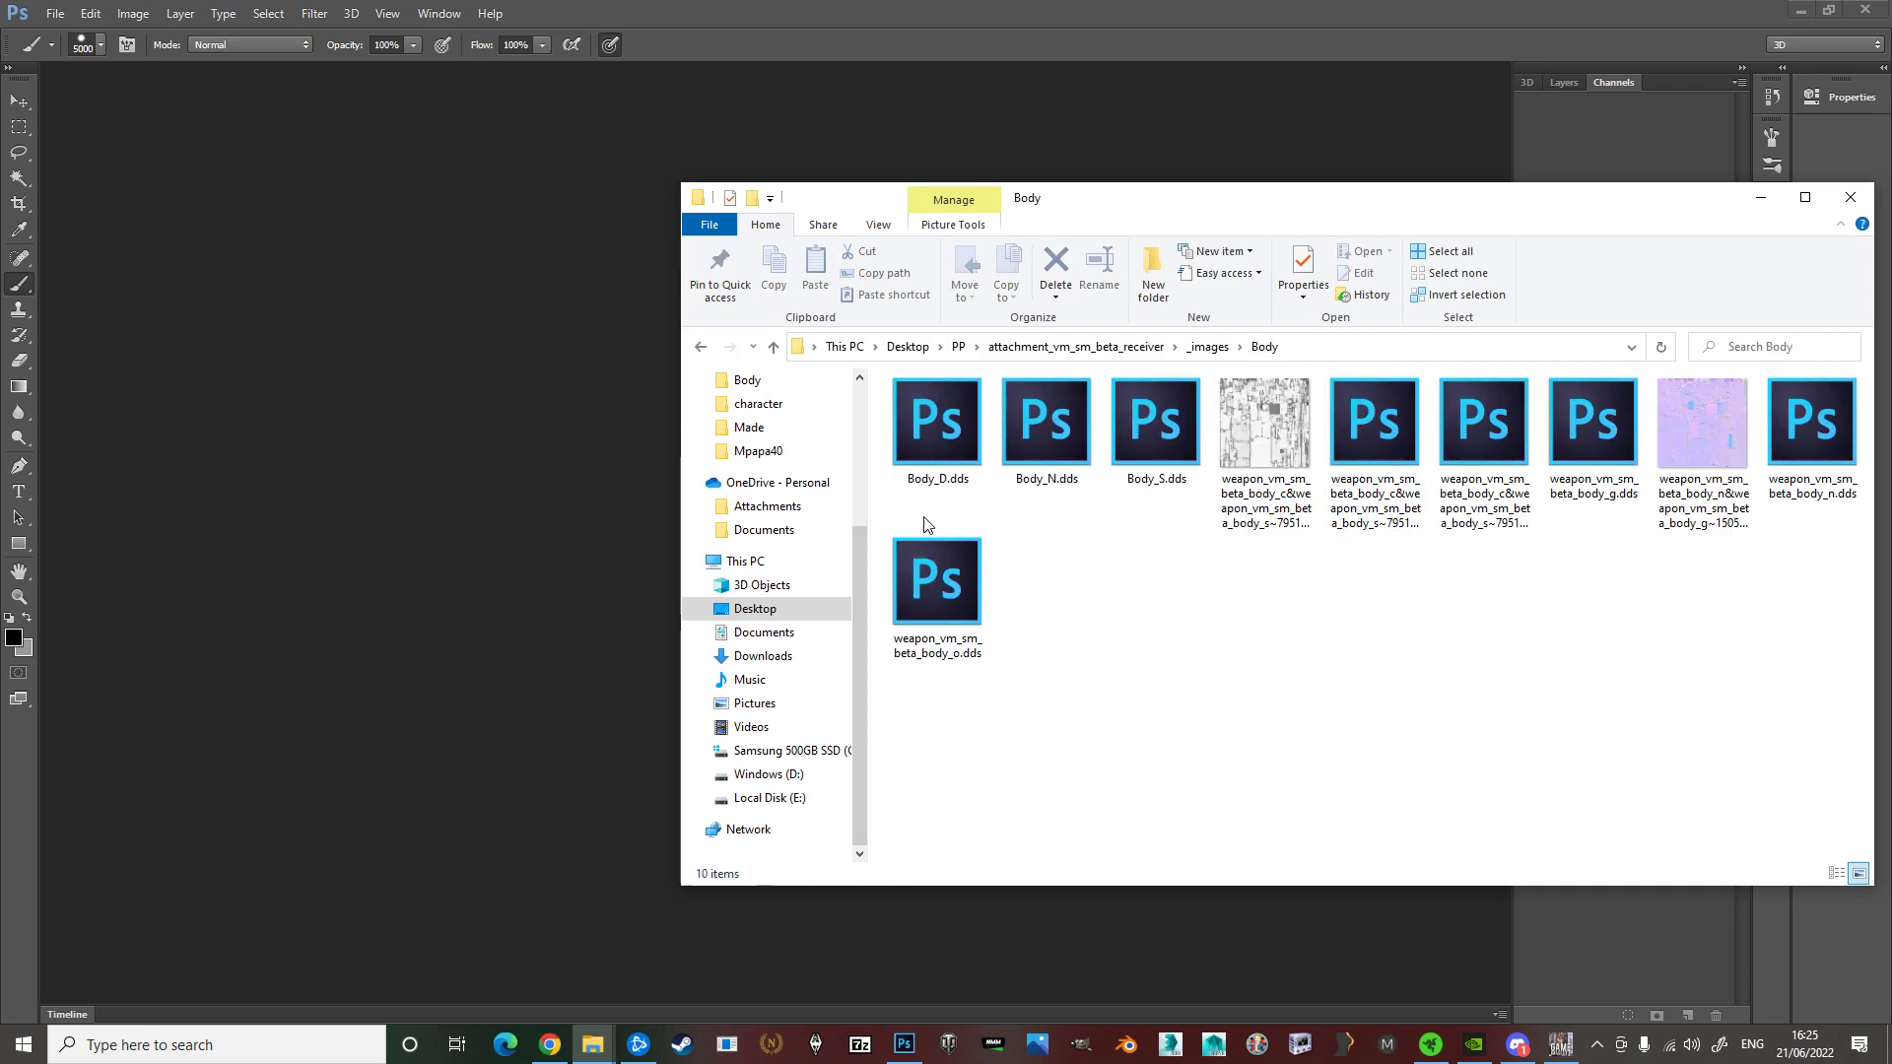
Open Body_D, Body_N and Body_S together, loading each without separate mip-map layers
{"action": "left_click_drag", "start_coordinate": [925, 516], "coordinate": [1144, 427]}
{"action": "double_click", "coordinate": [1144, 427]}
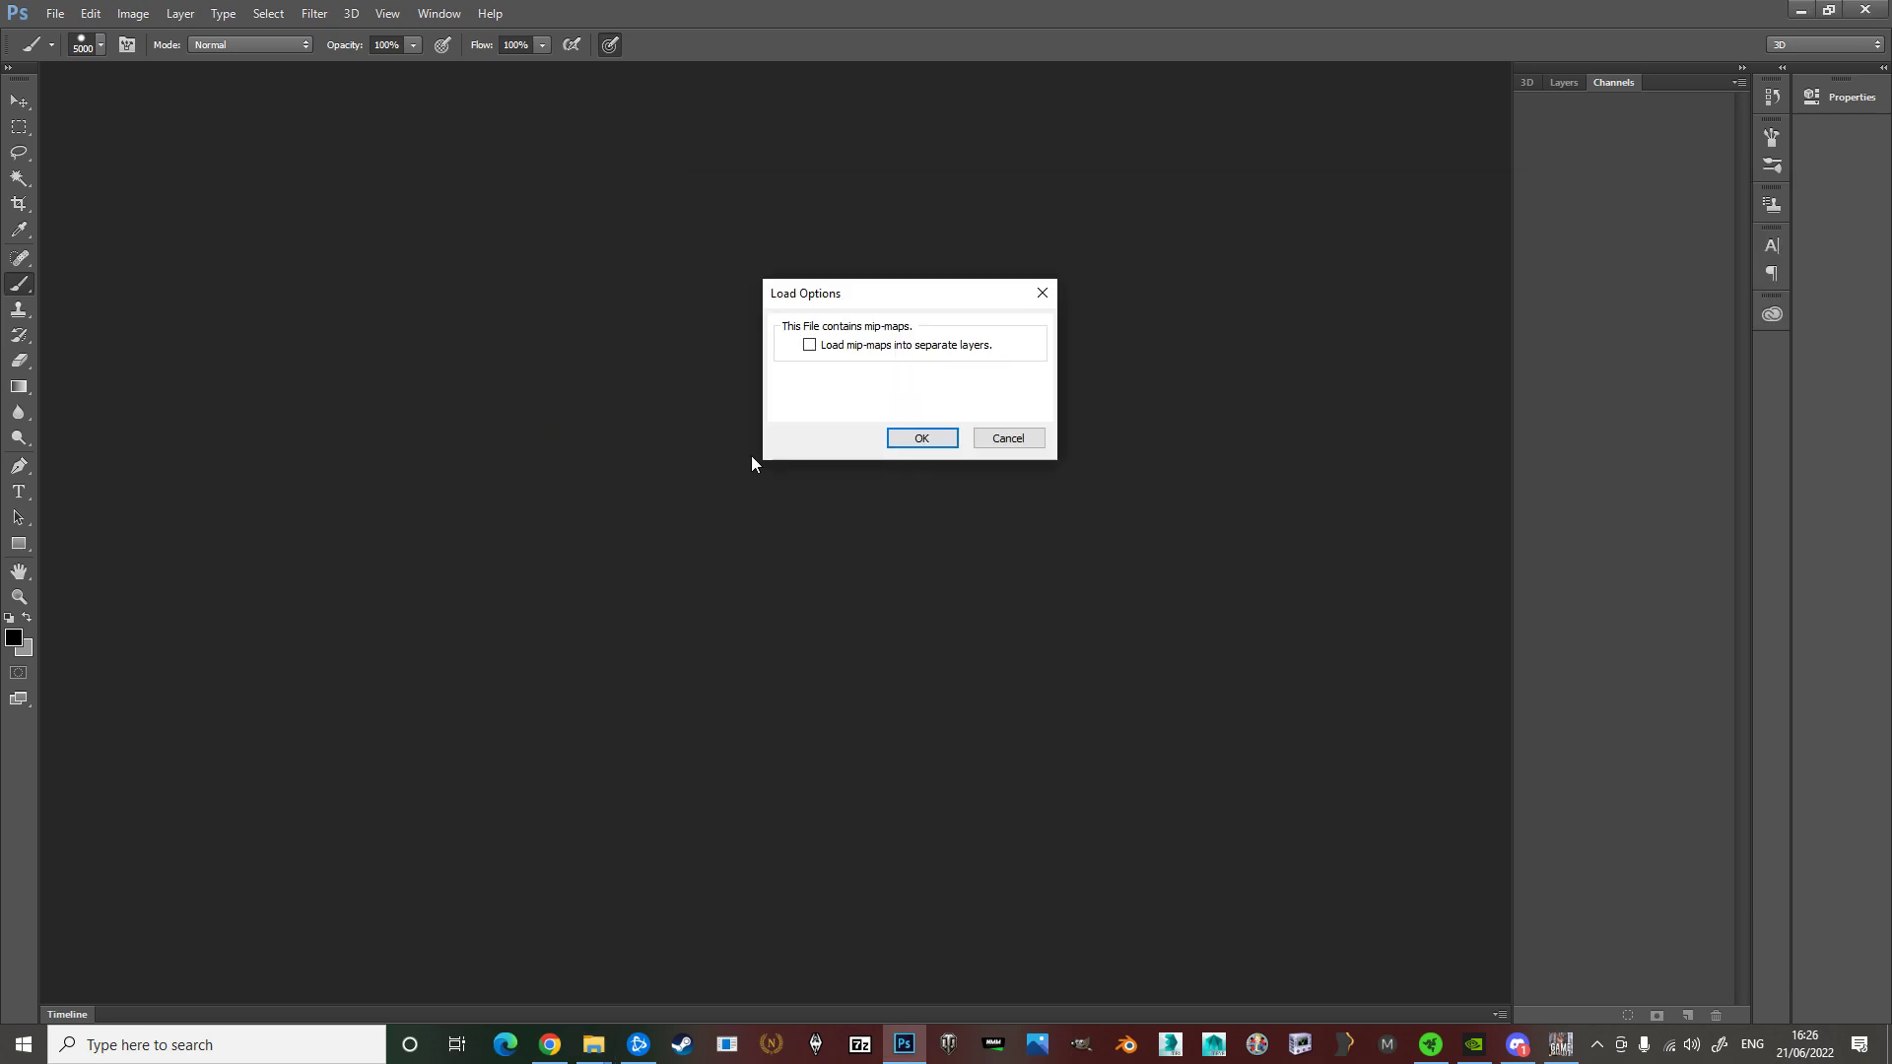
{"action": "left_click", "coordinate": [927, 439]}
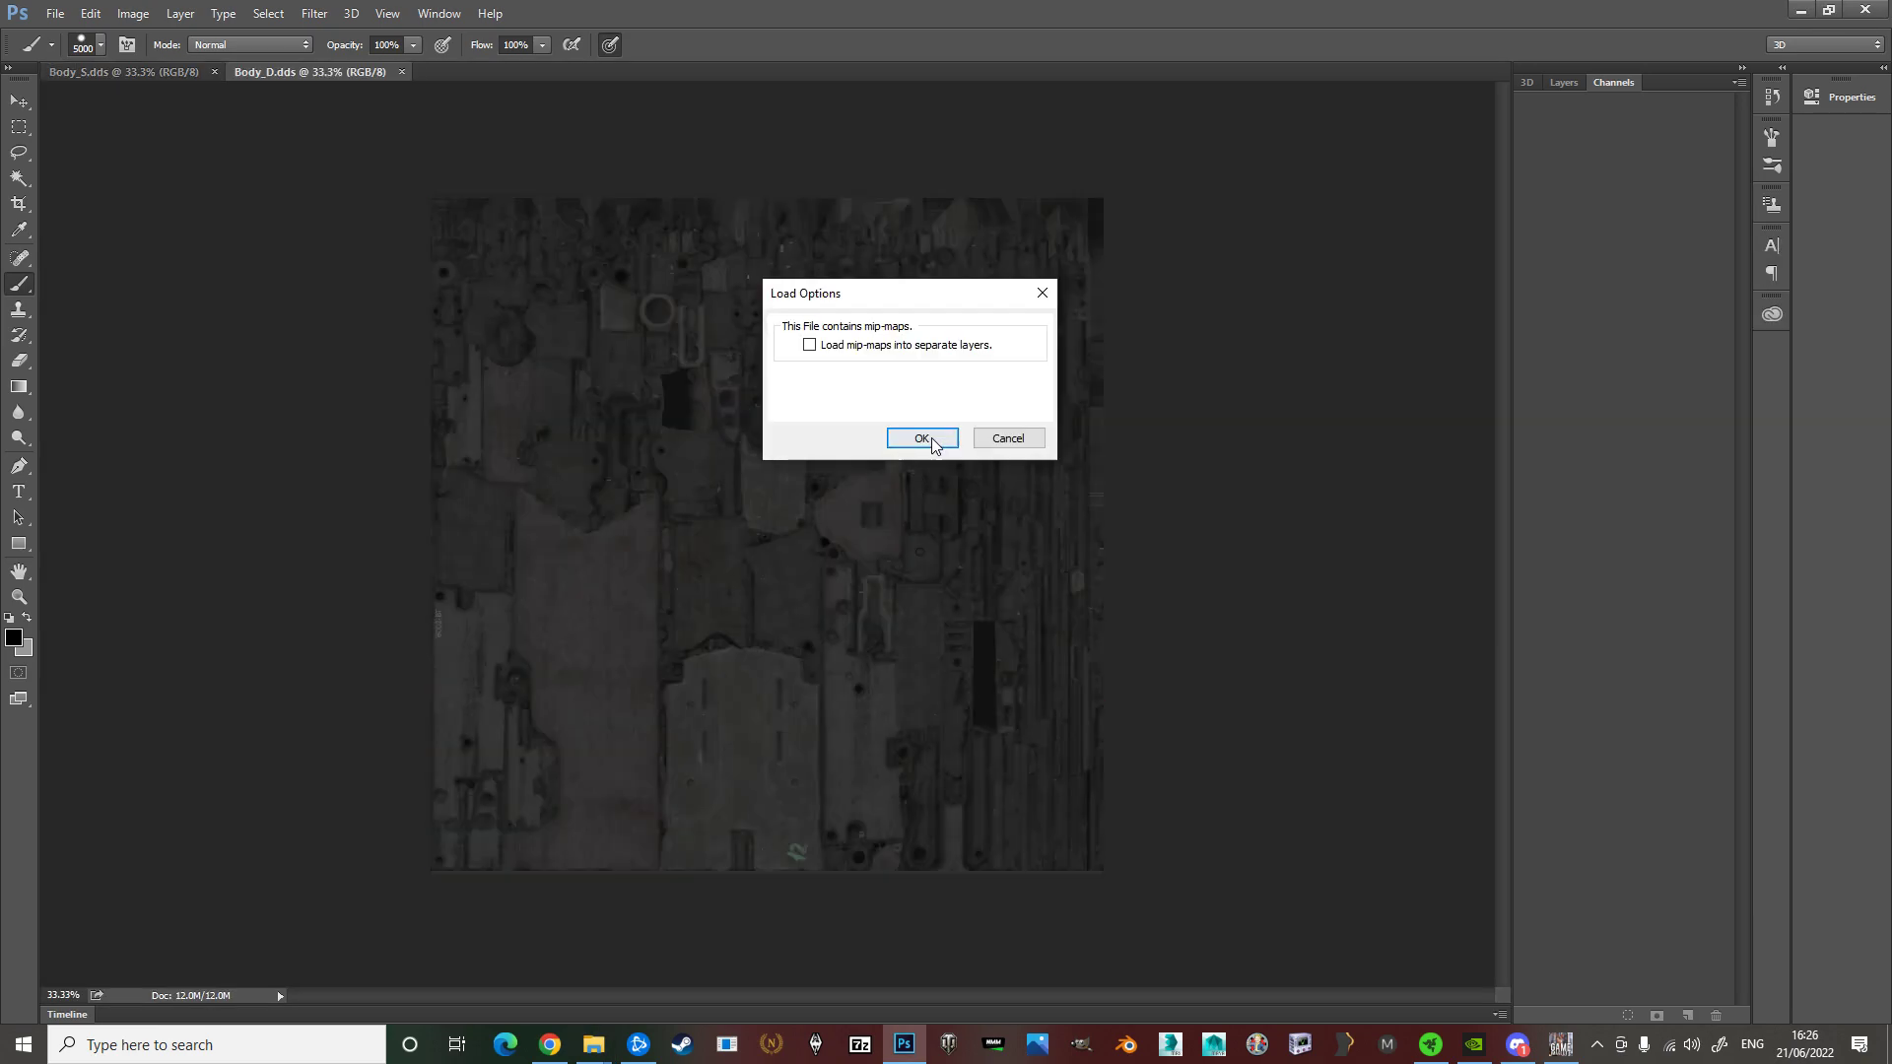
{"action": "left_click", "coordinate": [926, 439]}
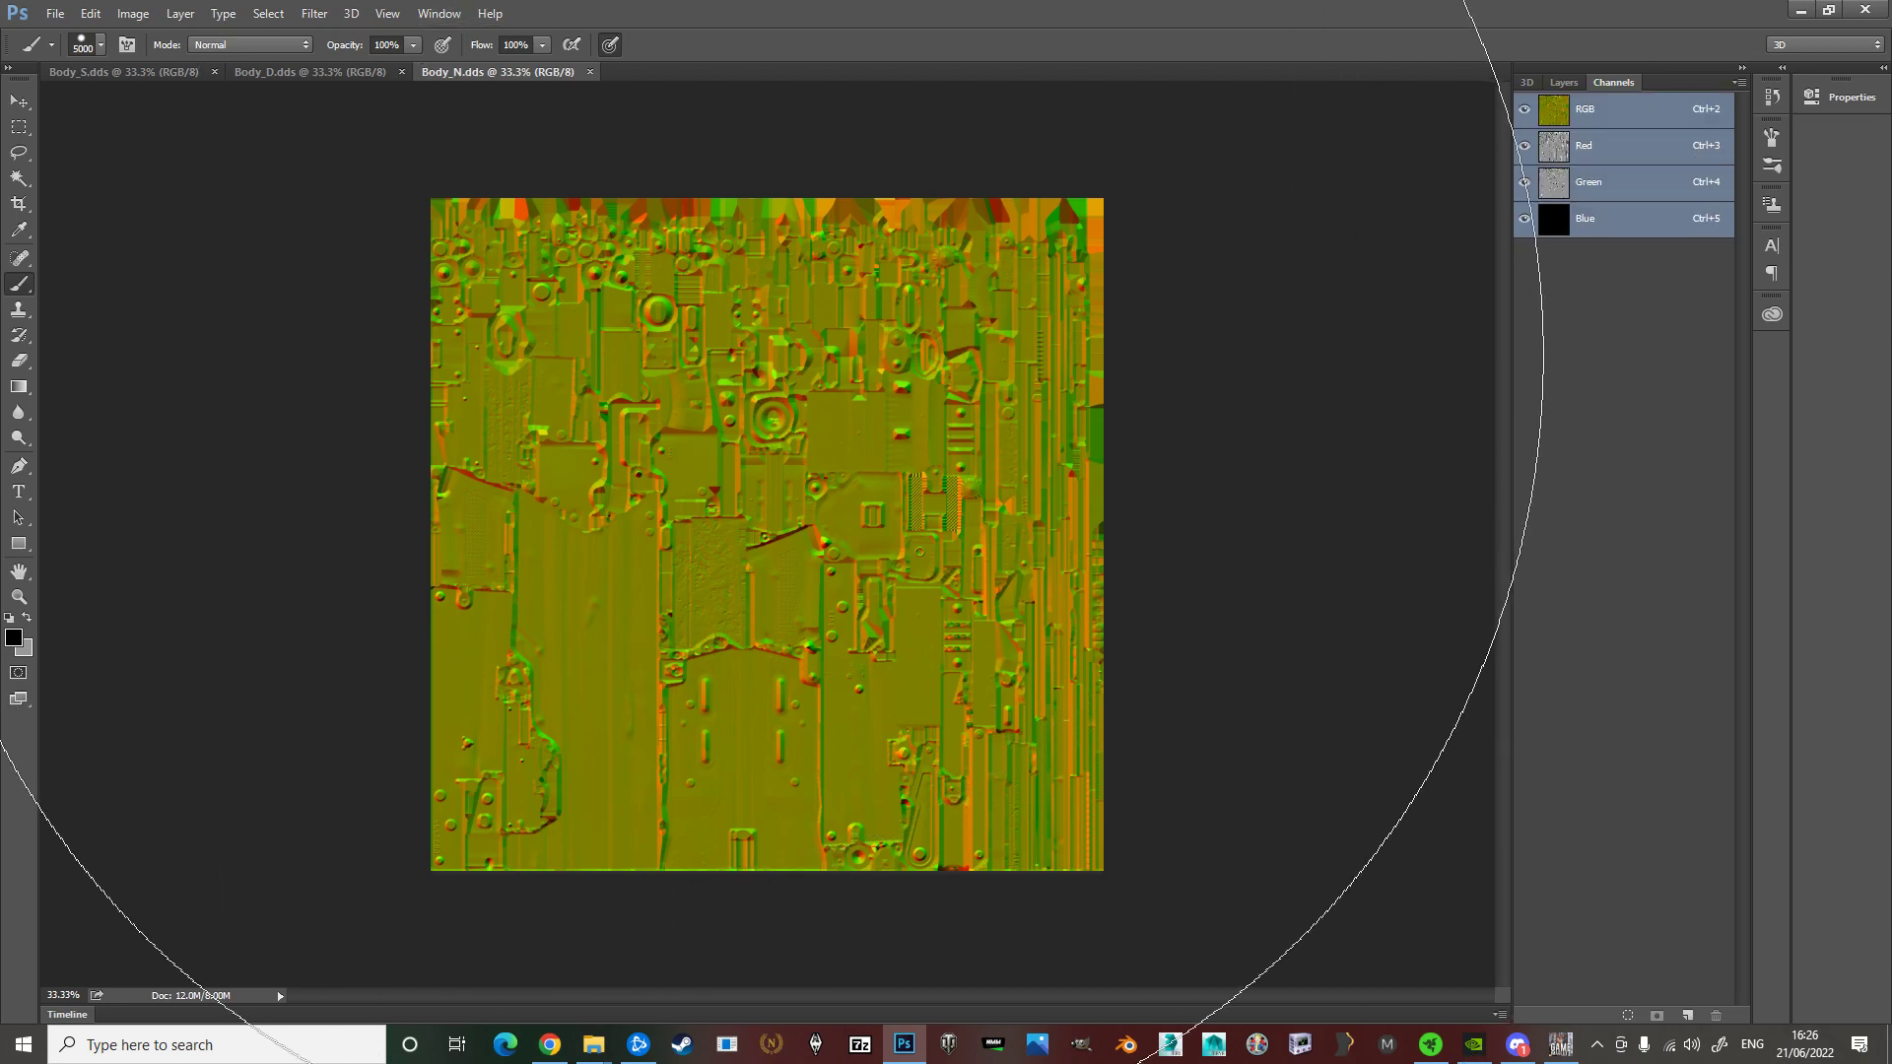